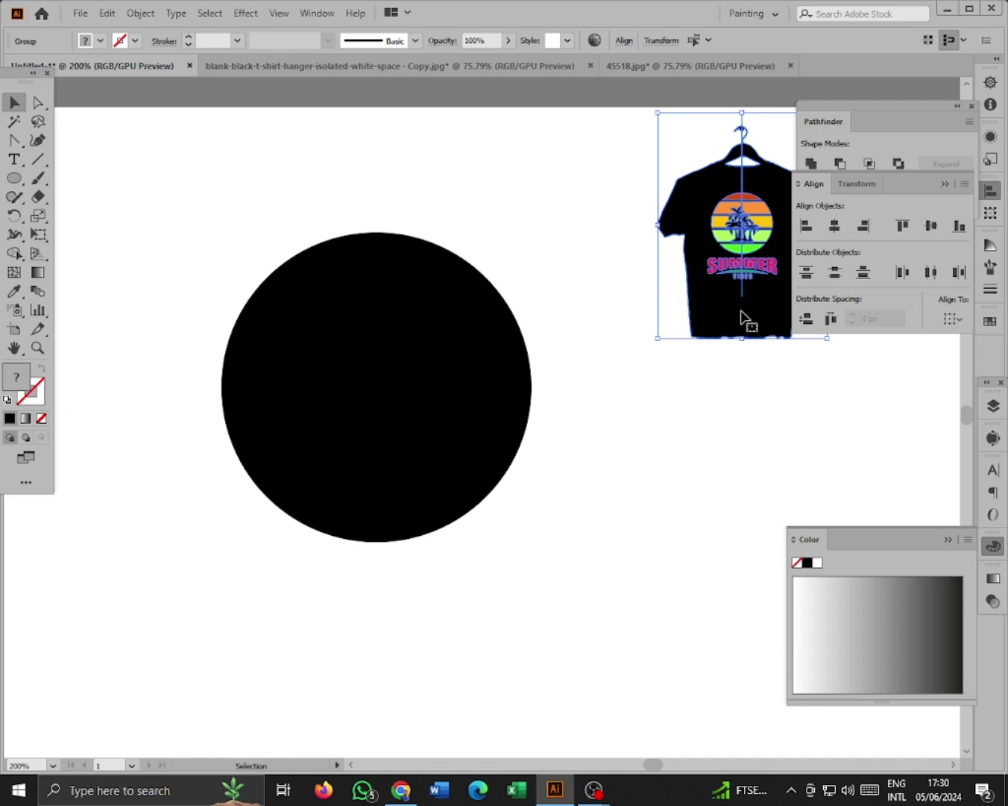
- Move the black circle slightly up and to the left on the artboard
{"action": "left_click", "coordinate": [779, 410]}
{"action": "left_click", "coordinate": [468, 446]}
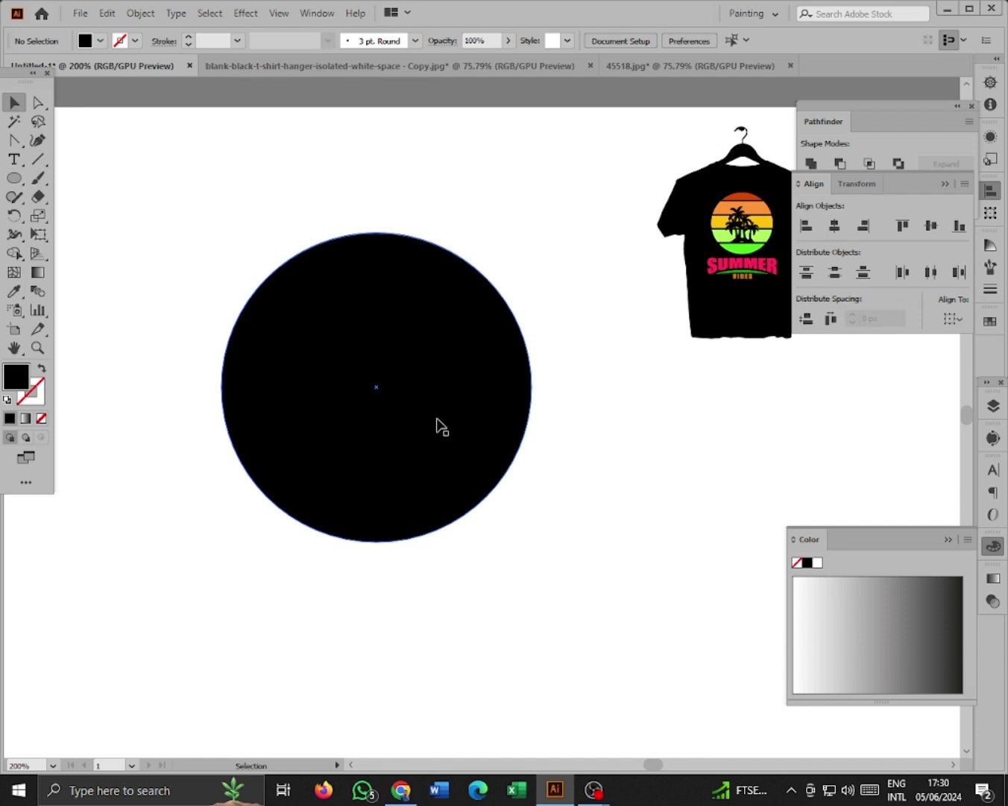
{"action": "left_click", "coordinate": [588, 450]}
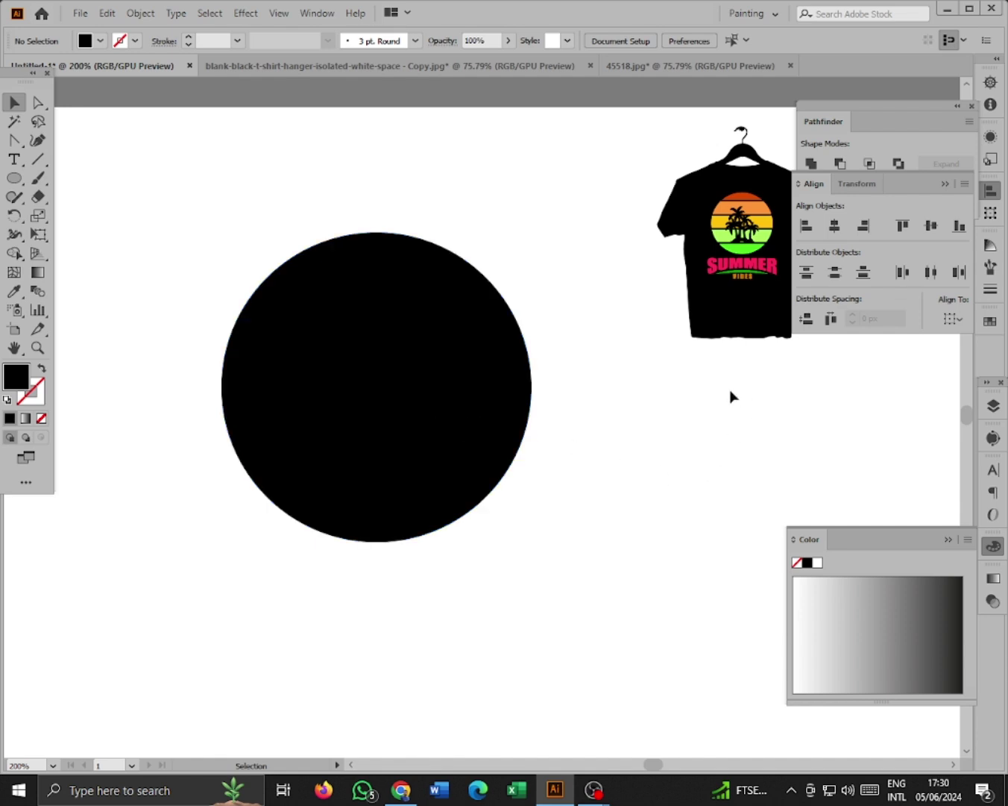
{"action": "left_click_drag", "start_coordinate": [457, 424], "coordinate": [446, 412]}
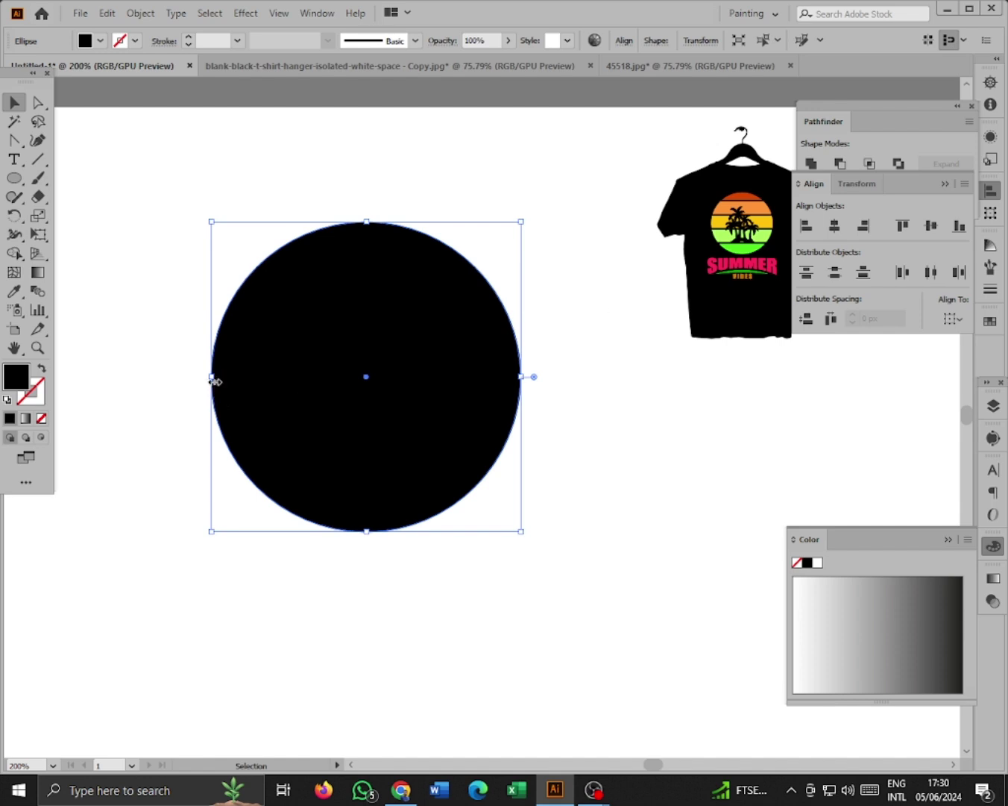
- Draw a straight horizontal line across the upper part of the black circle, extending past both of its sides
{"action": "left_click", "coordinate": [39, 161]}
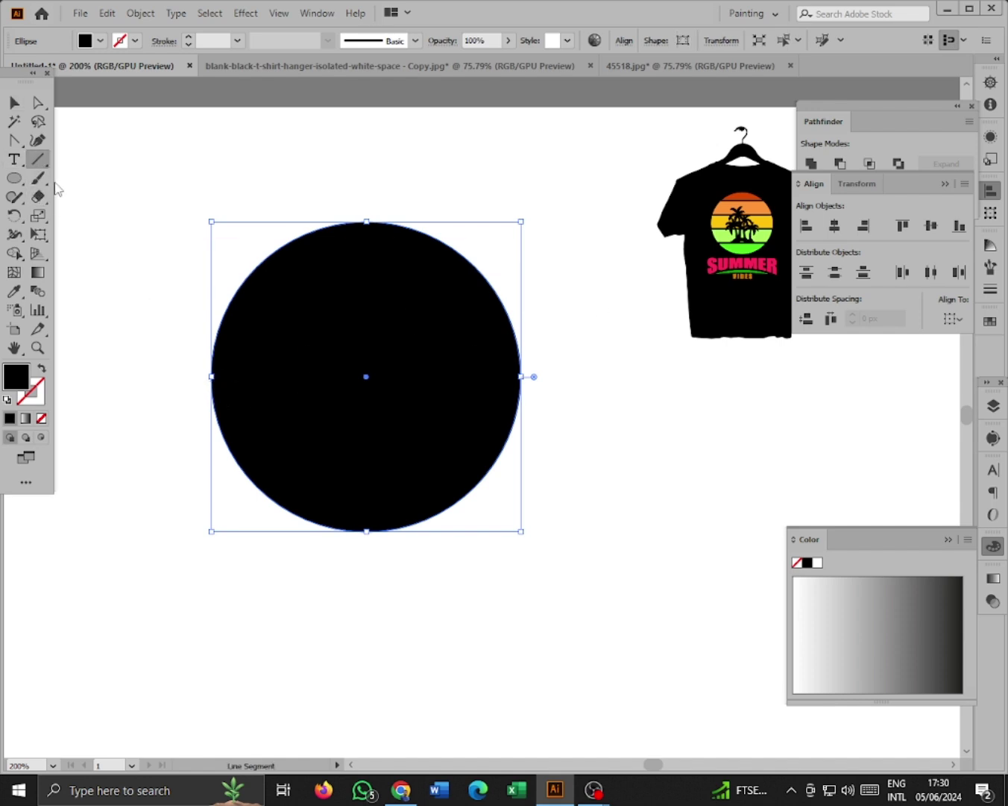
{"action": "left_click", "coordinate": [15, 105]}
{"action": "left_click", "coordinate": [146, 266]}
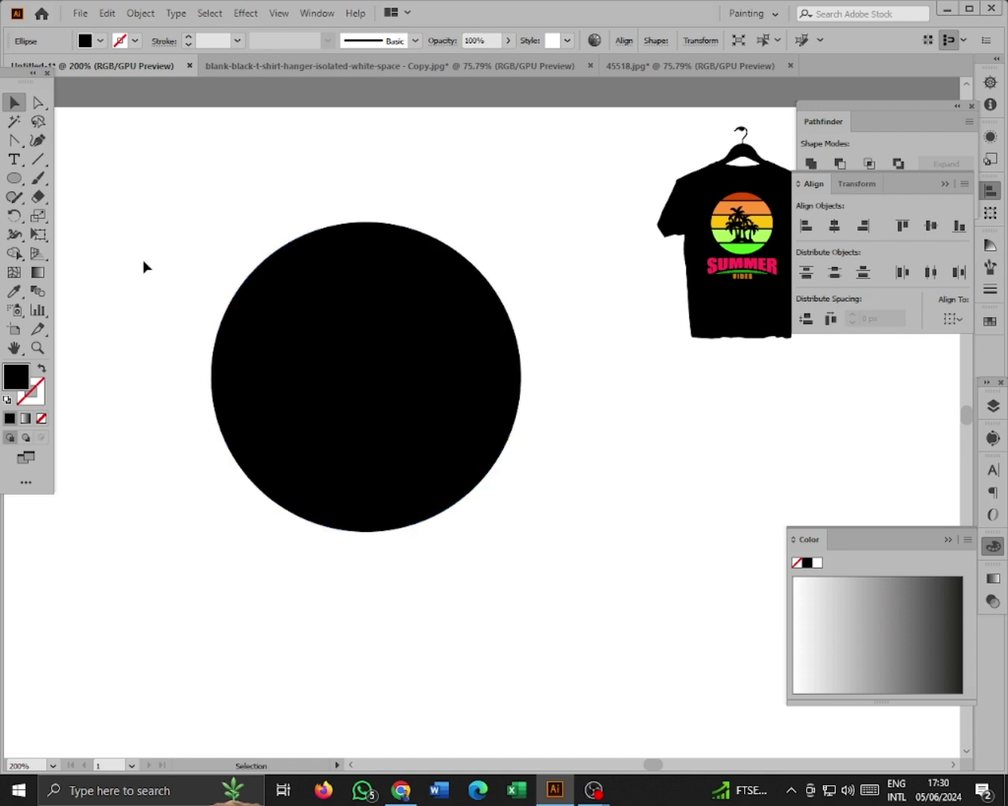
{"action": "left_click", "coordinate": [38, 159]}
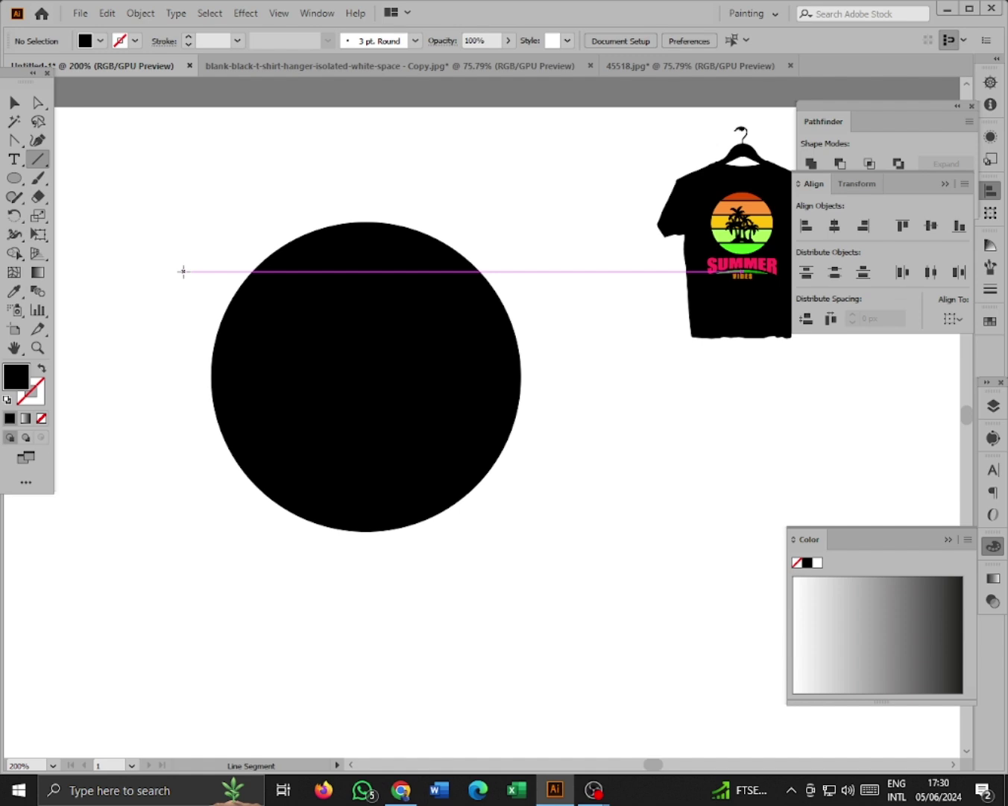
{"action": "left_click_drag", "start_coordinate": [183, 272], "coordinate": [537, 296]}
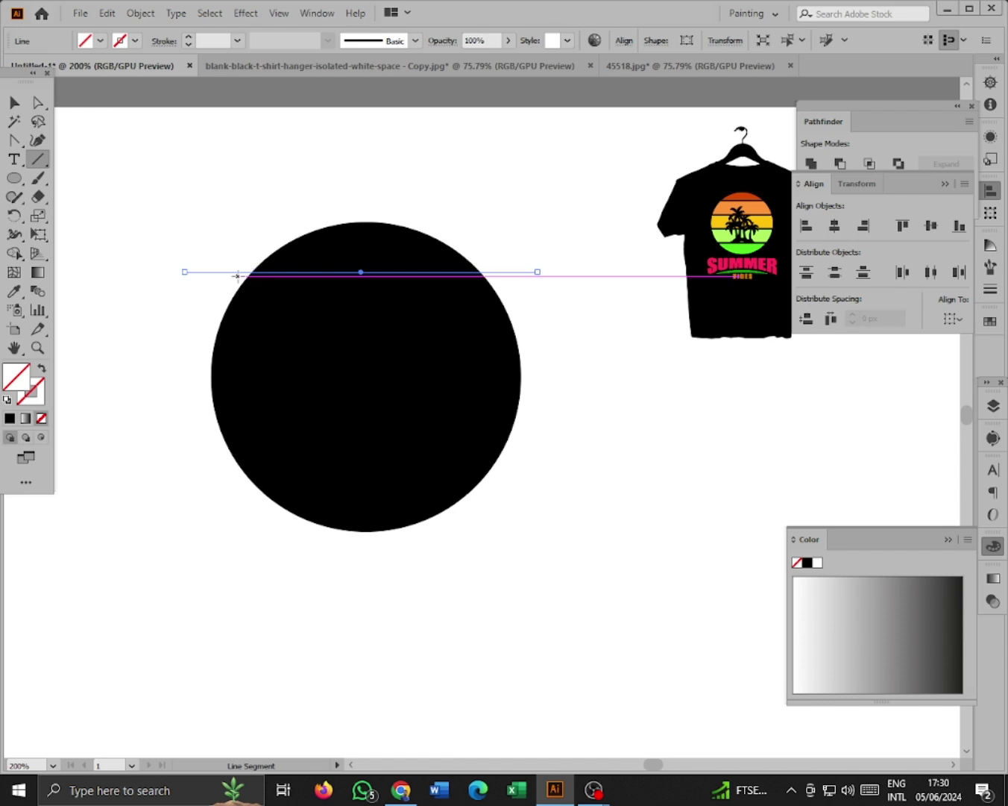
- Give the line a black stroke about 5 pt thick and expand it into a filled bar
{"action": "left_click", "coordinate": [190, 36]}
{"action": "left_click", "coordinate": [190, 36]}
{"action": "left_click", "coordinate": [190, 36]}
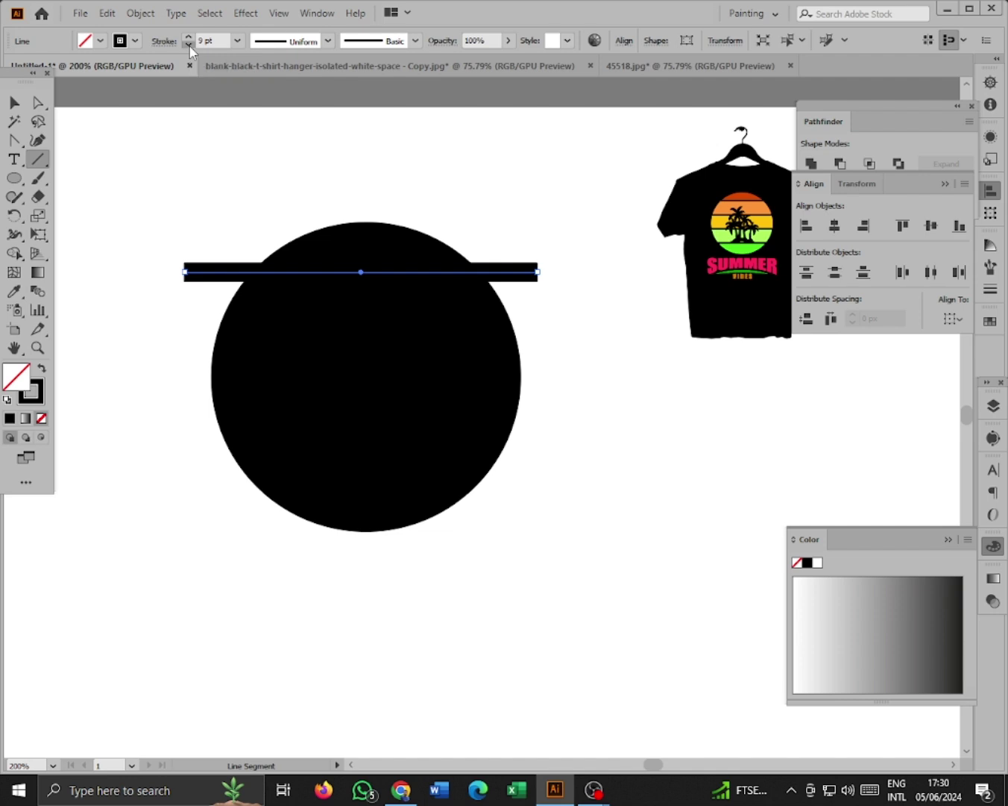
{"action": "left_click", "coordinate": [190, 47]}
{"action": "left_click", "coordinate": [189, 47]}
{"action": "left_click", "coordinate": [190, 46]}
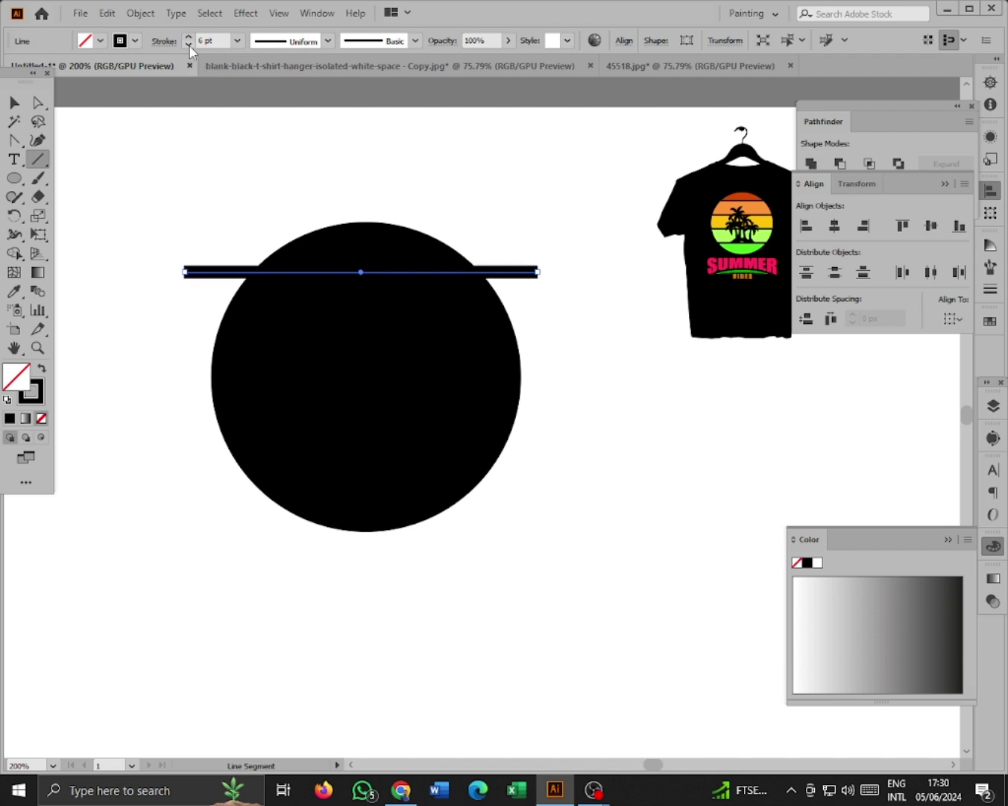
{"action": "left_click", "coordinate": [190, 46]}
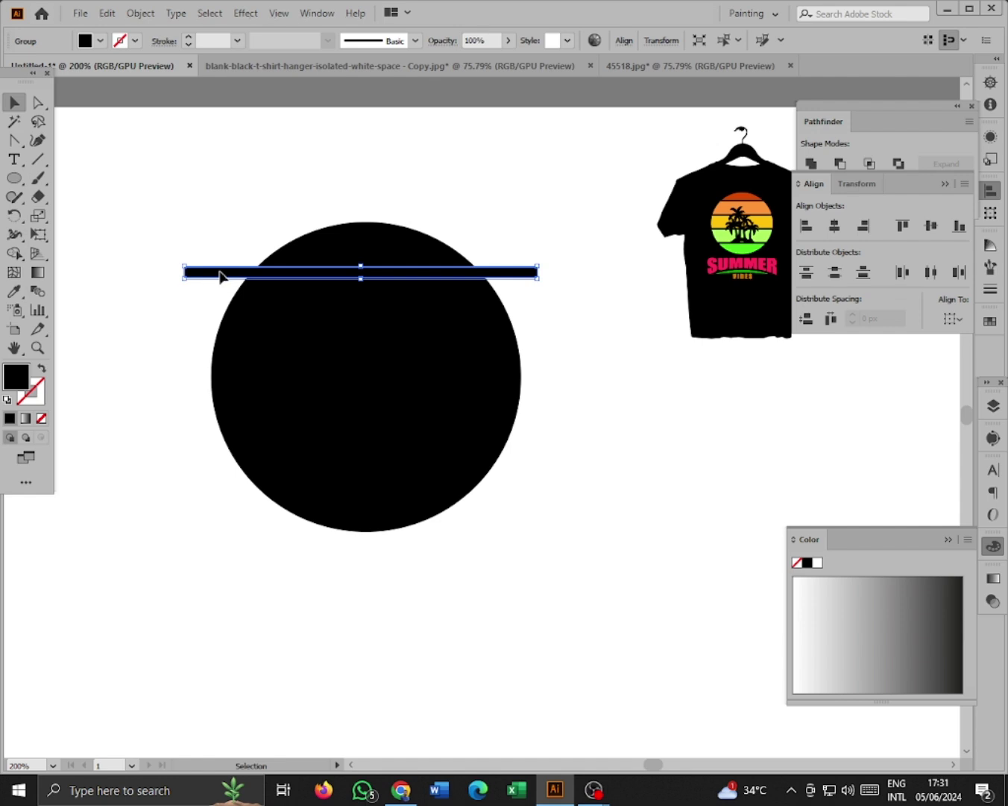
- Duplicate the bar downward three times at equal spacing, making four parallel bars across the circle
{"action": "left_click_drag", "start_coordinate": [219, 275], "coordinate": [225, 336]}
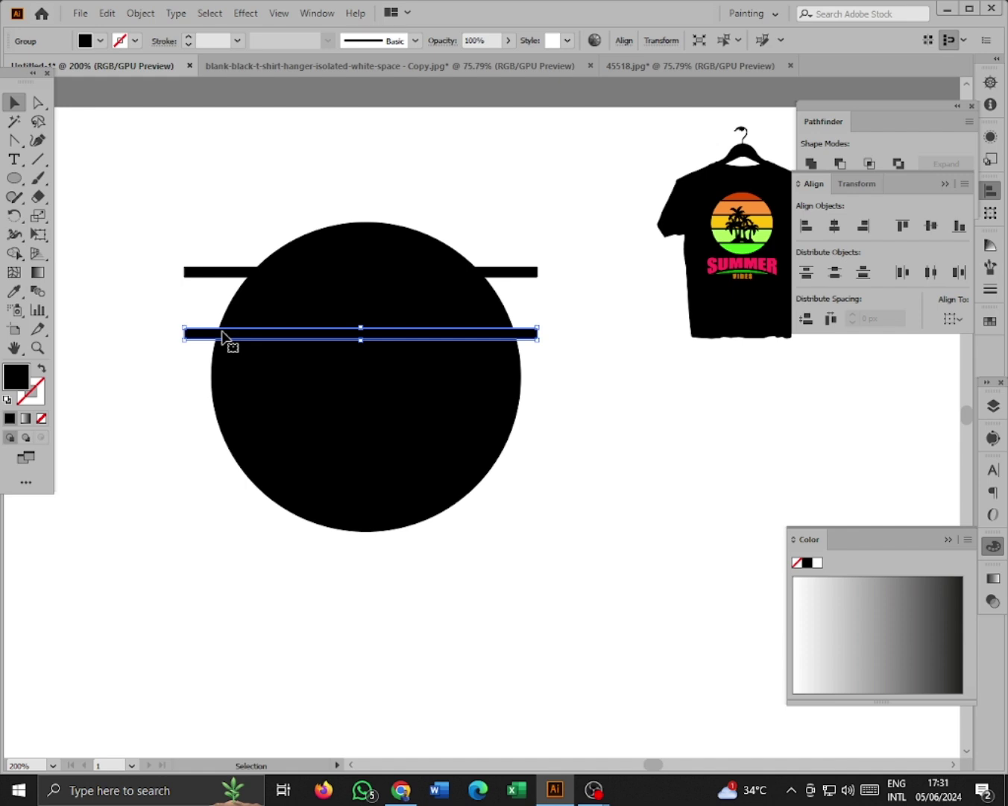
{"action": "key", "text": "a"}
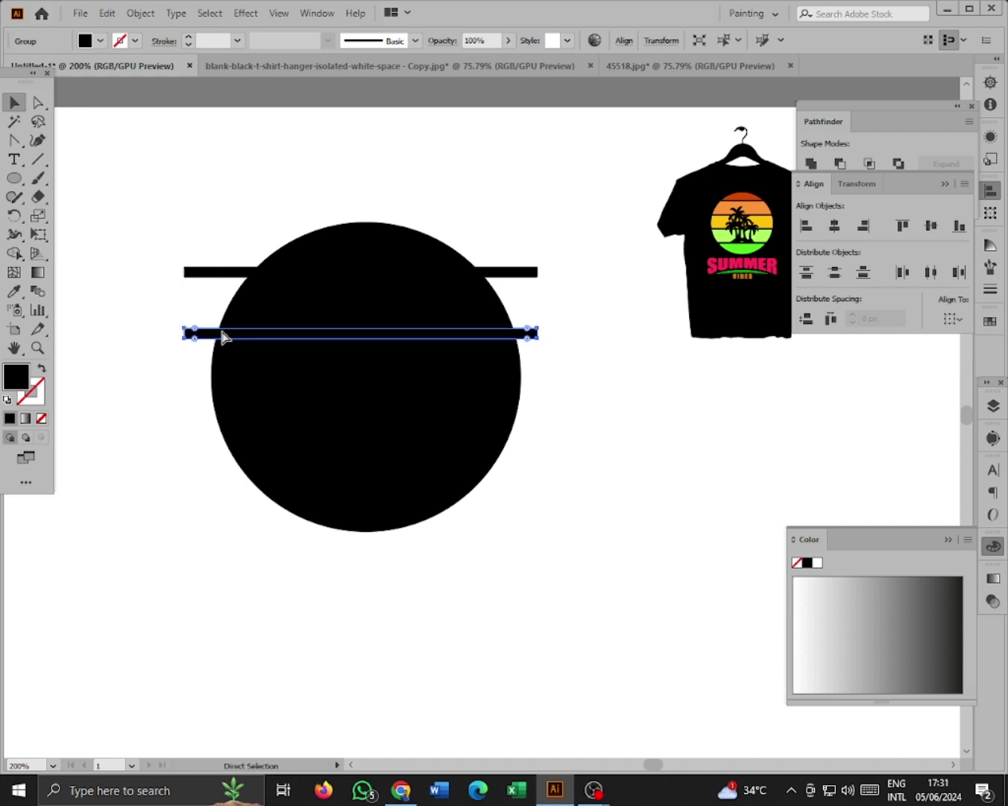
{"action": "key", "text": "ctrl+d"}
{"action": "key", "text": "ctrl+d"}
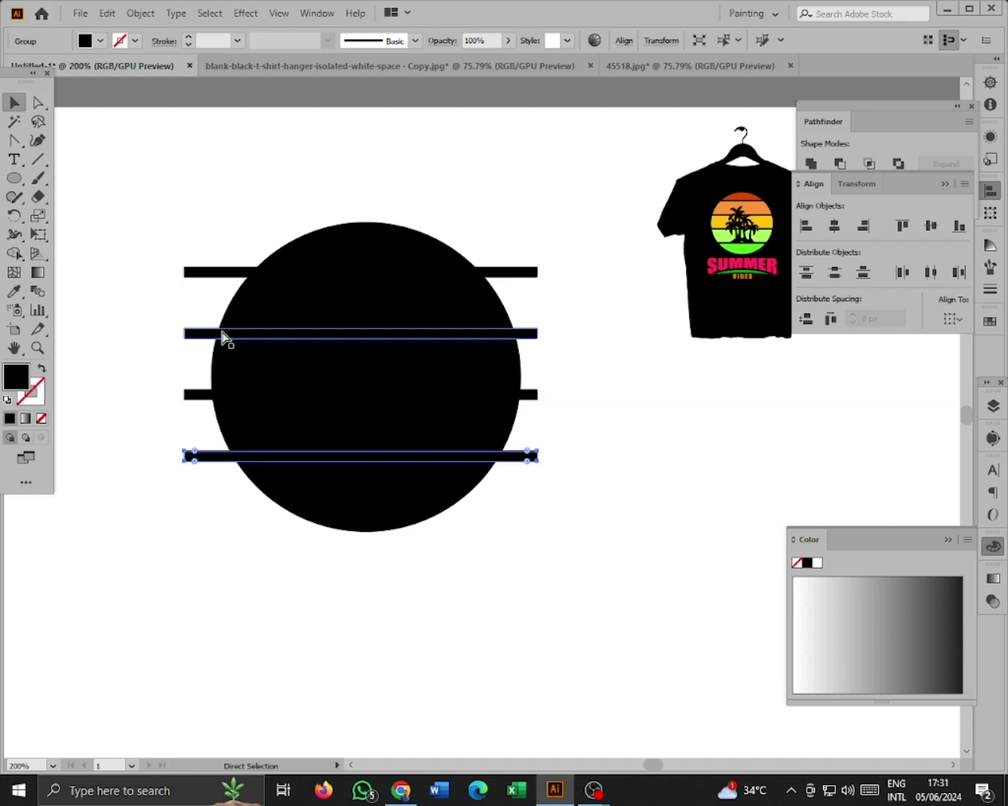
{"action": "key", "text": "v"}
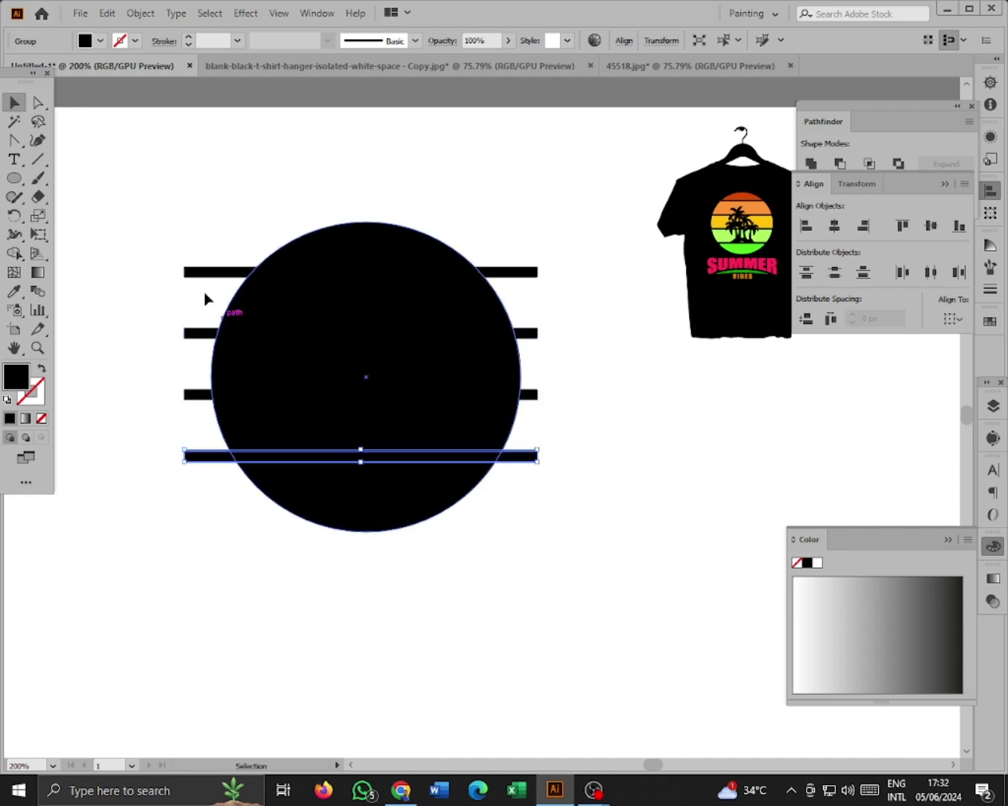
- Cut the four bars out of the circle with the Minus Front shape mode
{"action": "left_click_drag", "start_coordinate": [144, 209], "coordinate": [542, 569]}
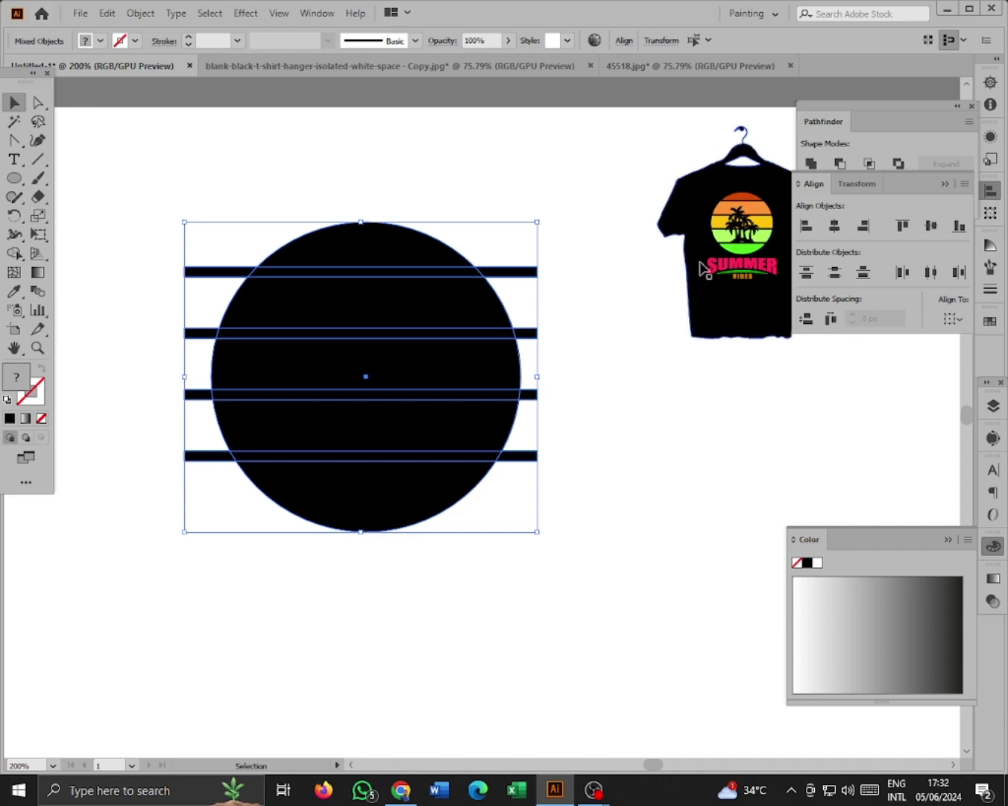
{"action": "left_click", "coordinate": [873, 119]}
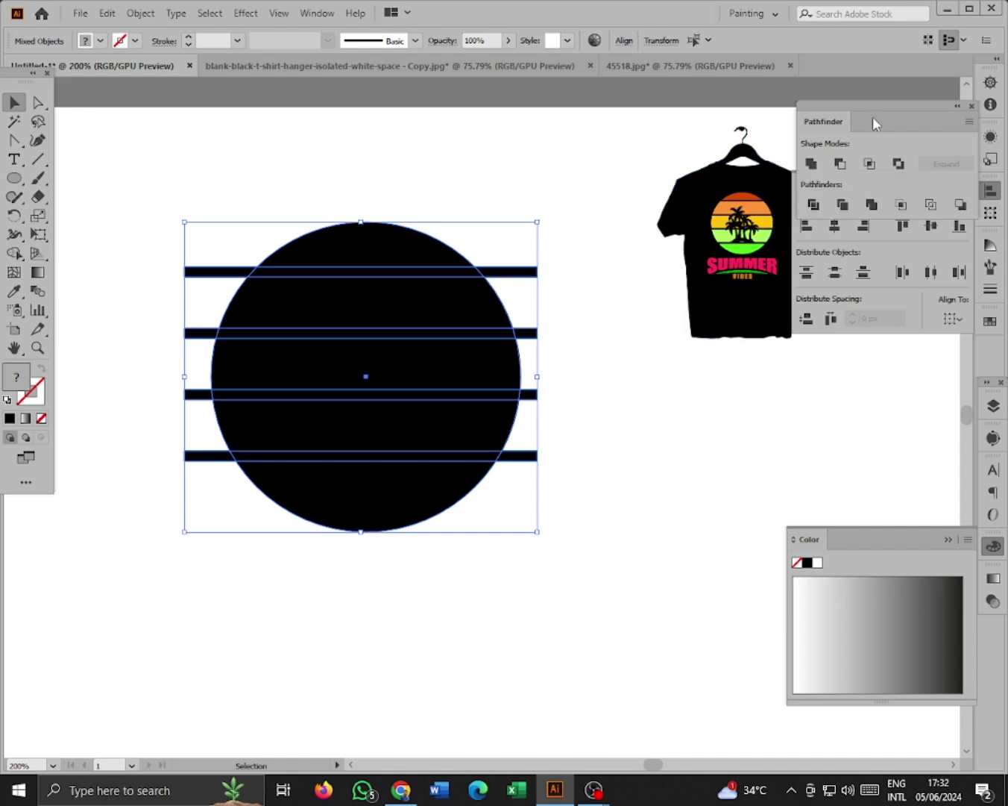
{"action": "left_click", "coordinate": [840, 163]}
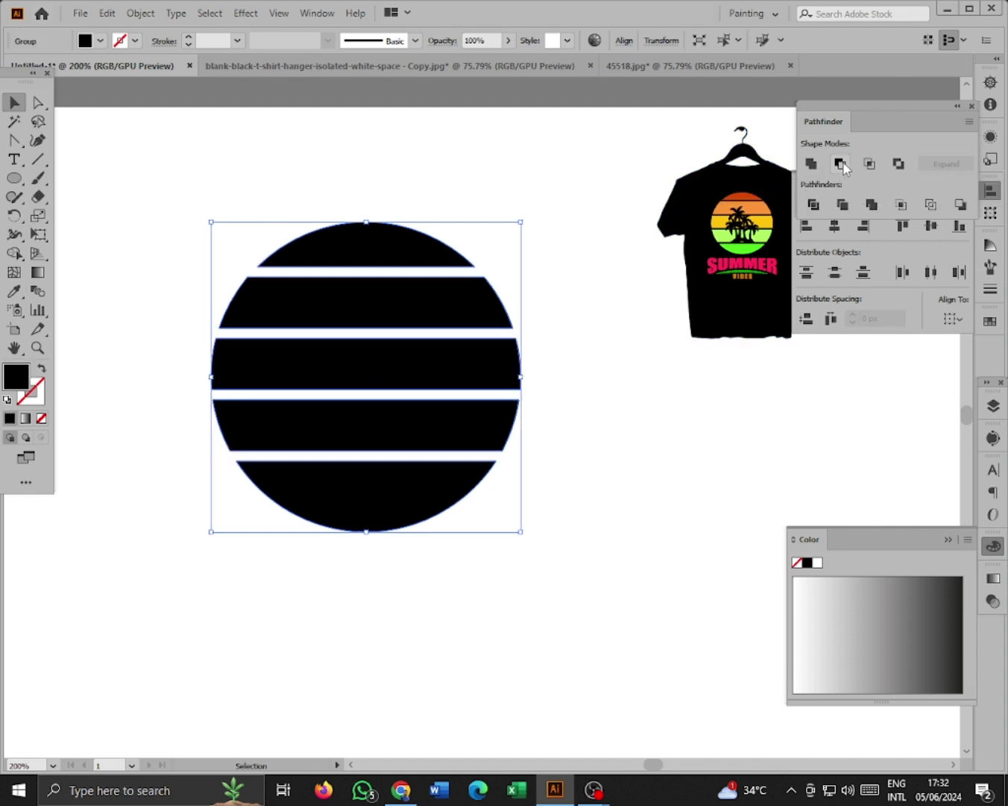
{"action": "left_click", "coordinate": [467, 183]}
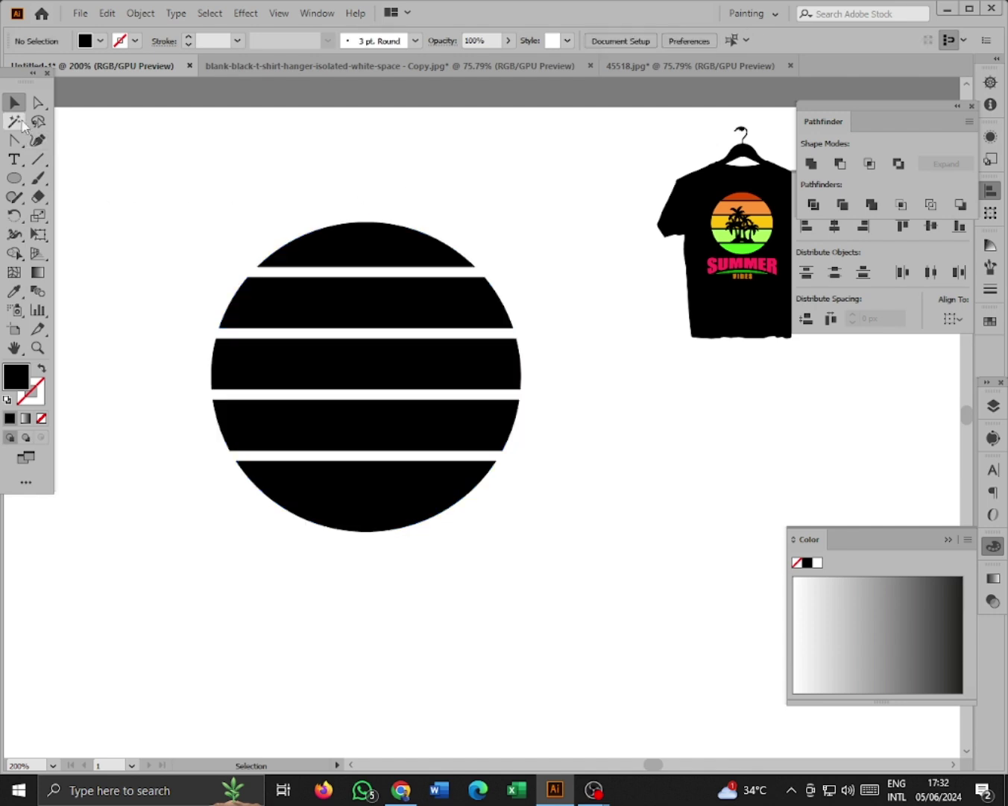
- Shift the whole striped circle slightly down on the artboard and deselect it
{"action": "left_click_drag", "start_coordinate": [165, 175], "coordinate": [529, 581]}
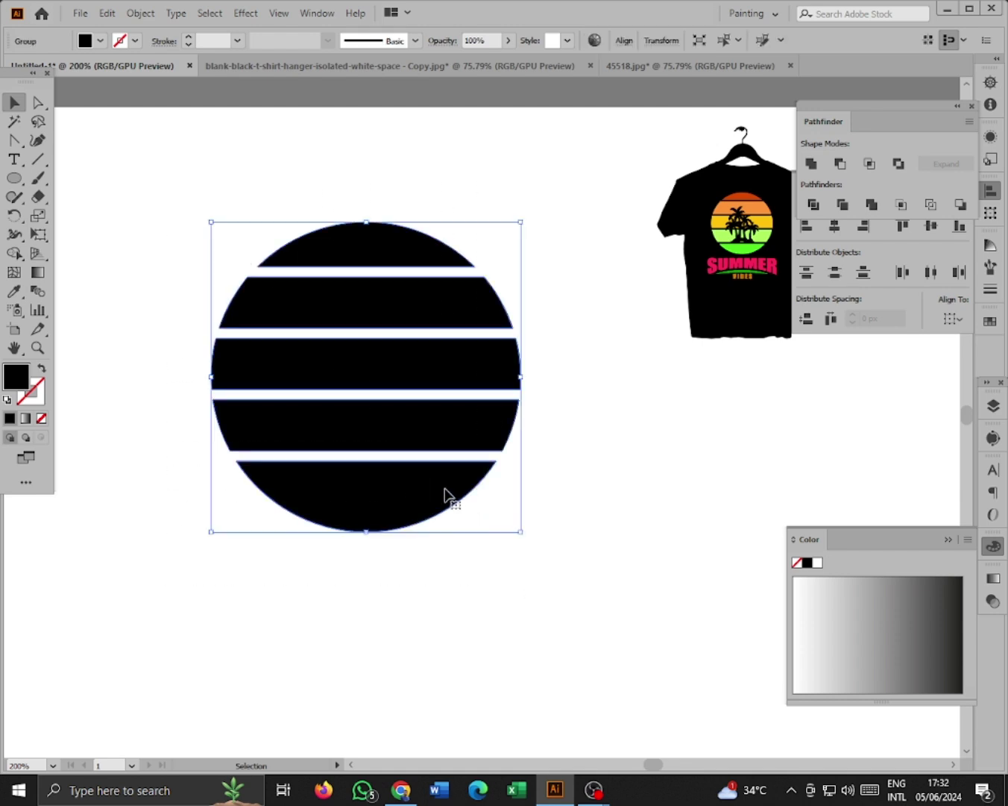
{"action": "left_click_drag", "start_coordinate": [437, 490], "coordinate": [437, 481]}
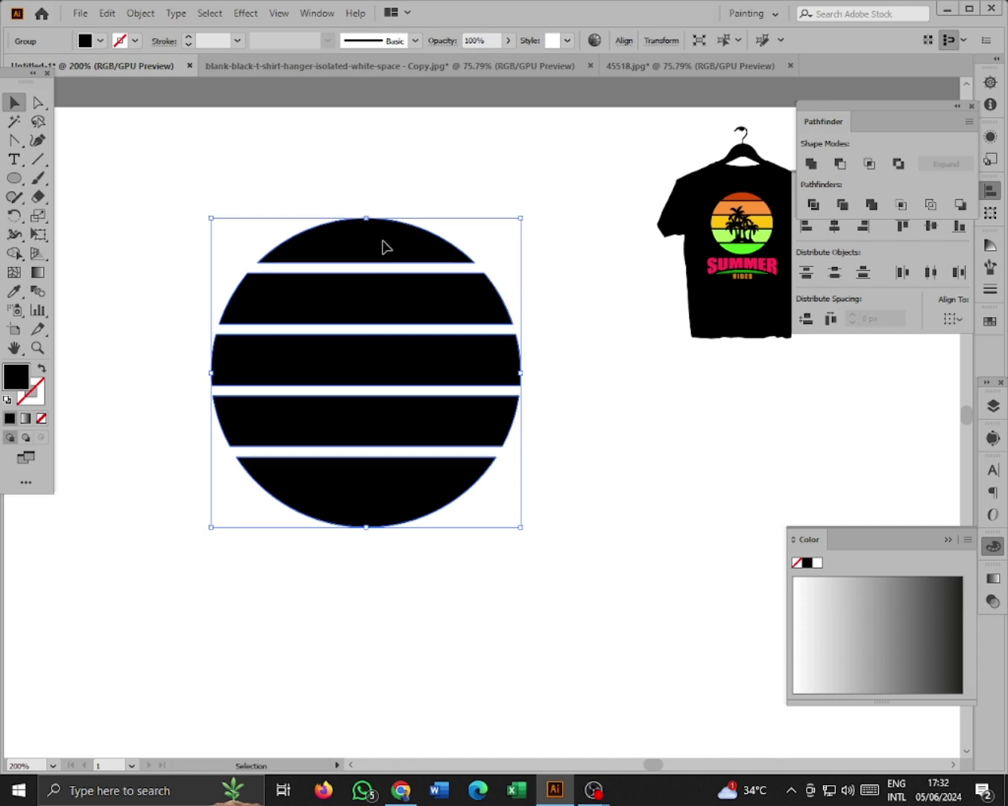
{"action": "left_click_drag", "start_coordinate": [382, 246], "coordinate": [383, 257]}
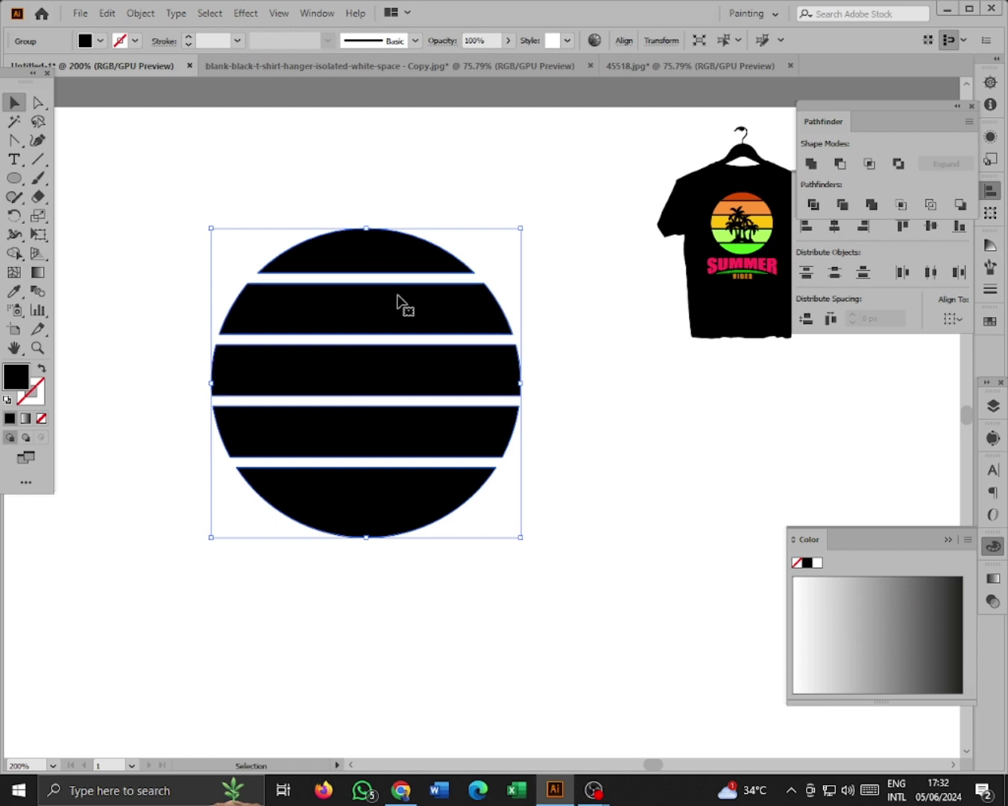
{"action": "left_click", "coordinate": [952, 539]}
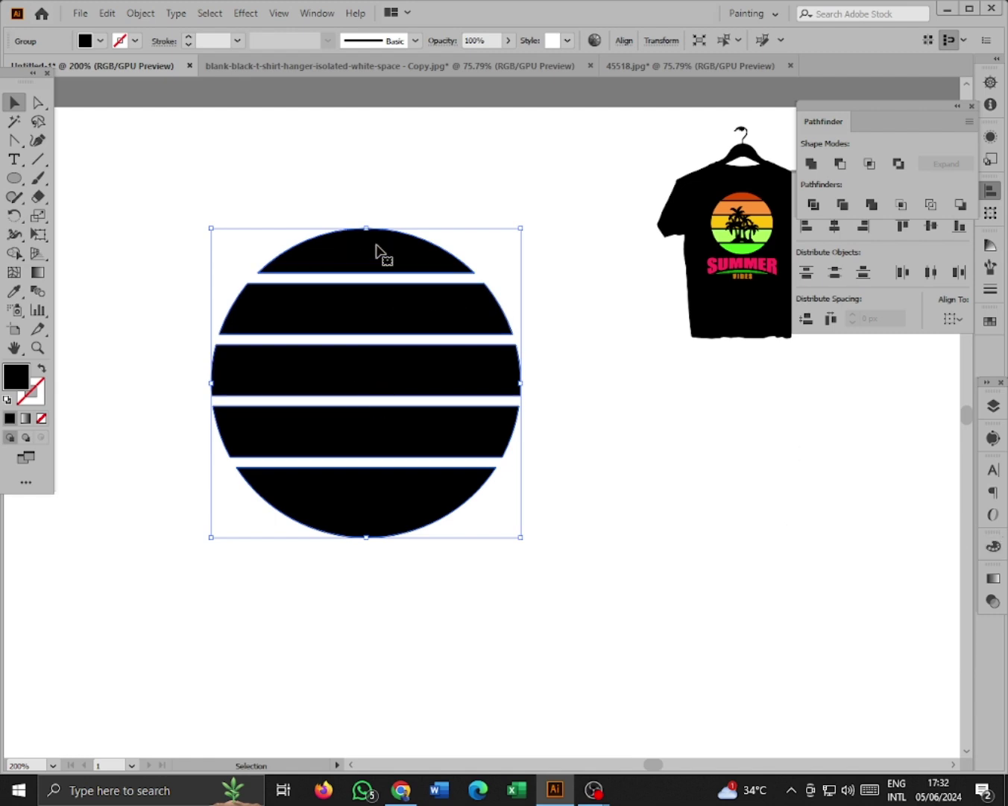
{"action": "right_click", "coordinate": [365, 251]}
{"action": "left_click", "coordinate": [626, 339]}
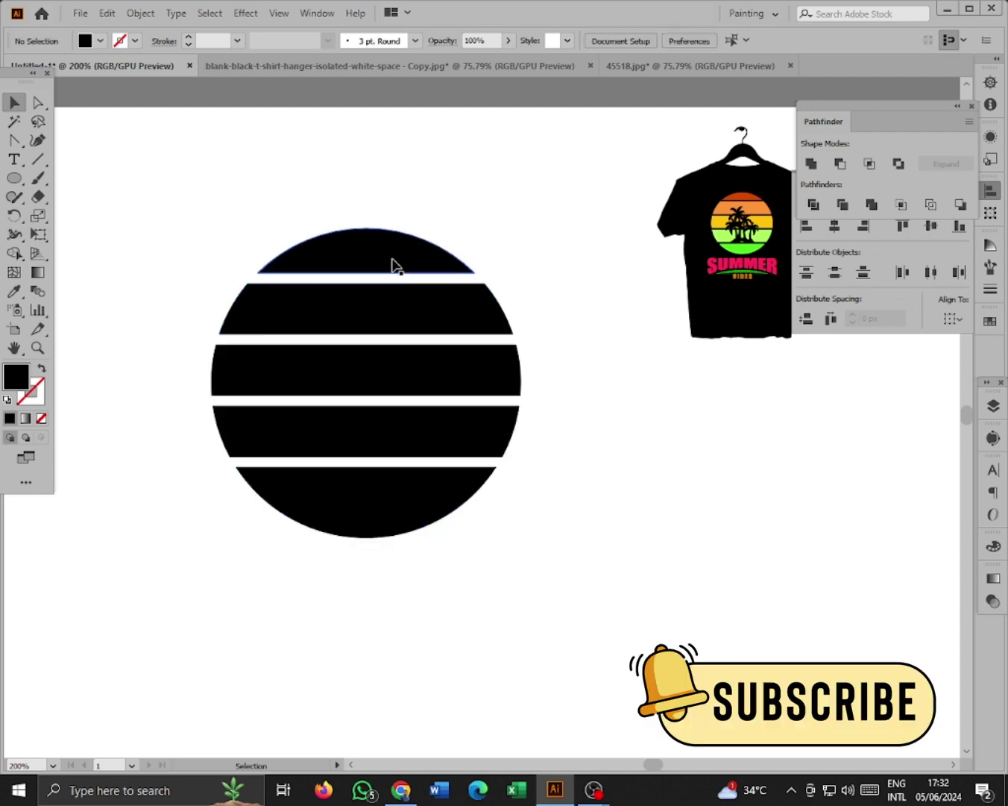
- Switch the colour mode to RGB and fill the striped circle with bright green 19F400
{"action": "left_click", "coordinate": [393, 266]}
{"action": "left_click", "coordinate": [998, 550]}
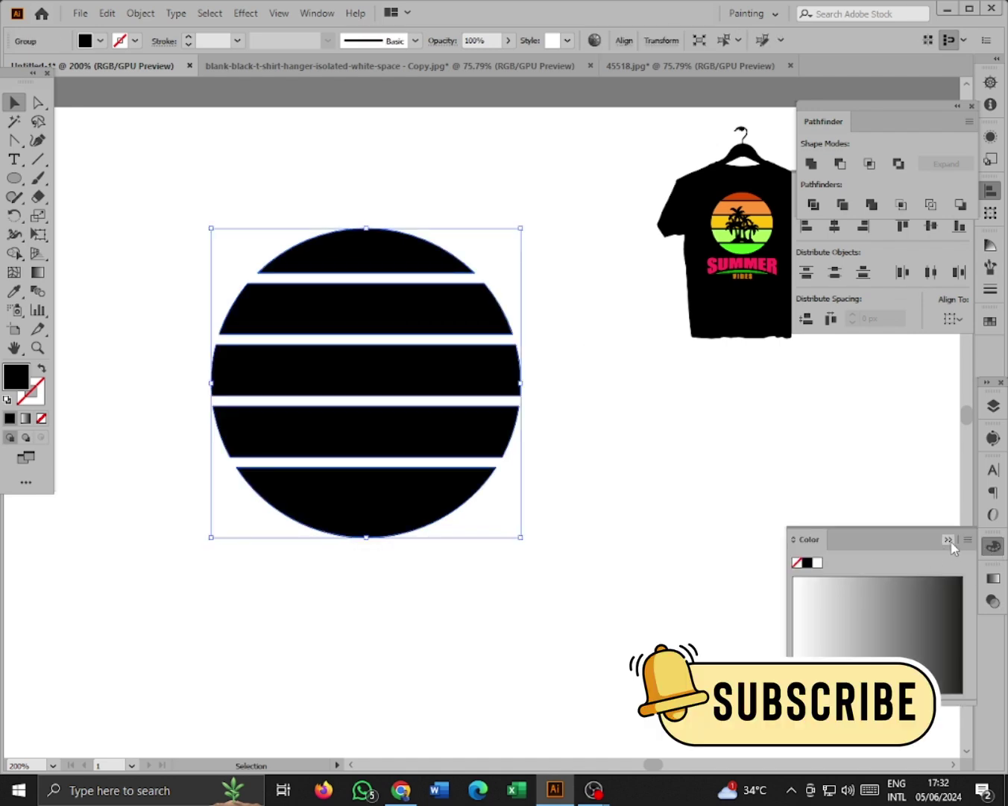
{"action": "left_click", "coordinate": [968, 539]}
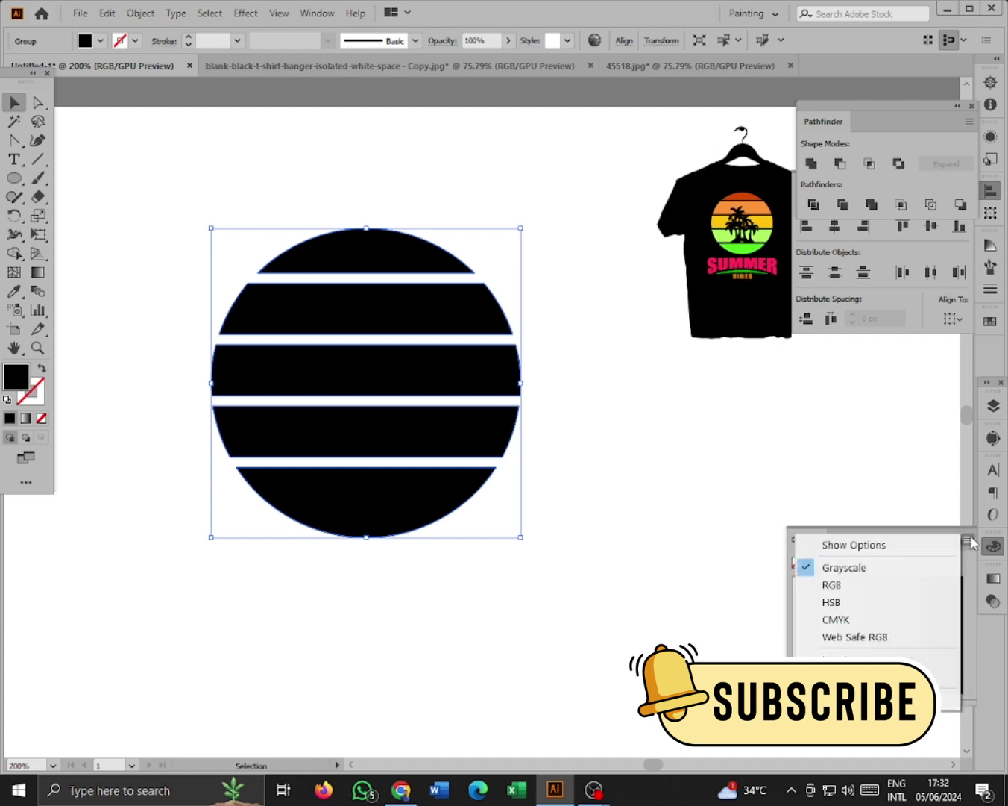
{"action": "left_click", "coordinate": [853, 581]}
{"action": "left_click", "coordinate": [847, 635]}
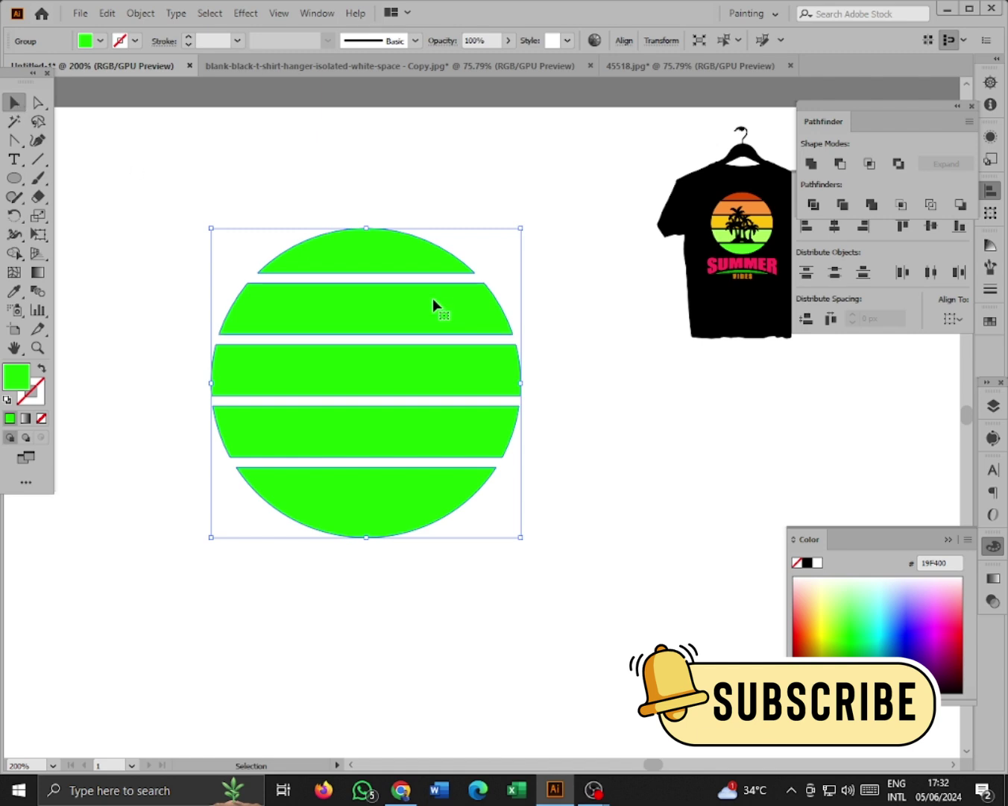
- Nudge the green striped circle slightly down and ungroup it into separate bands
{"action": "left_click_drag", "start_coordinate": [391, 247], "coordinate": [366, 253]}
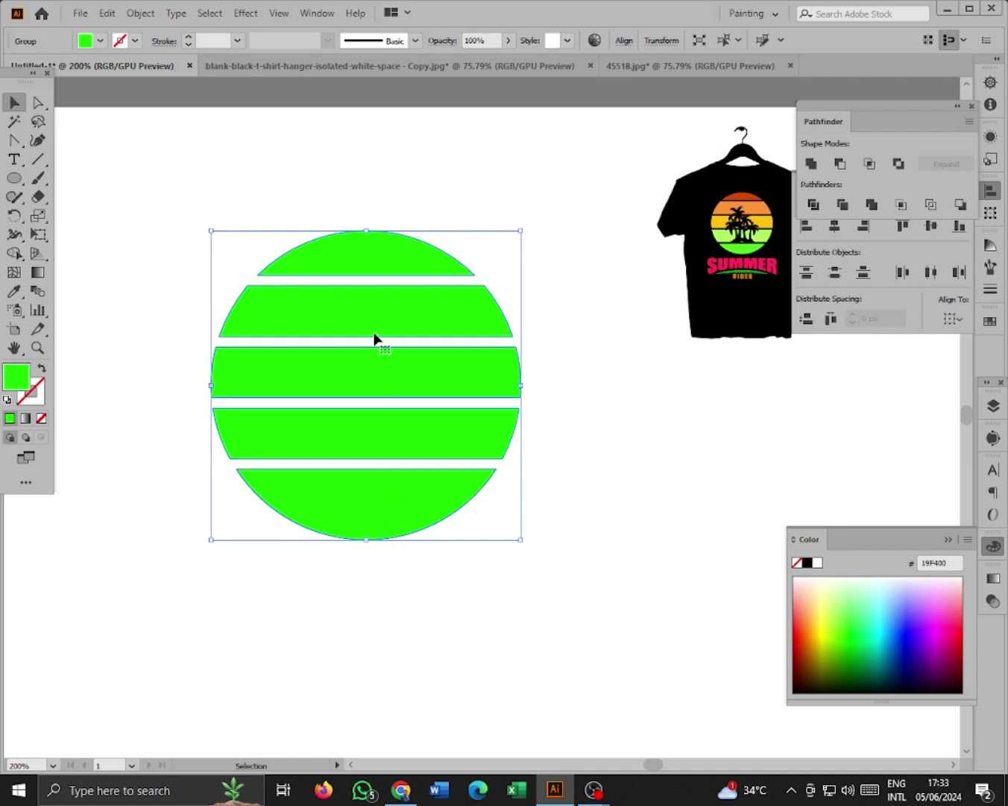
{"action": "right_click", "coordinate": [367, 261]}
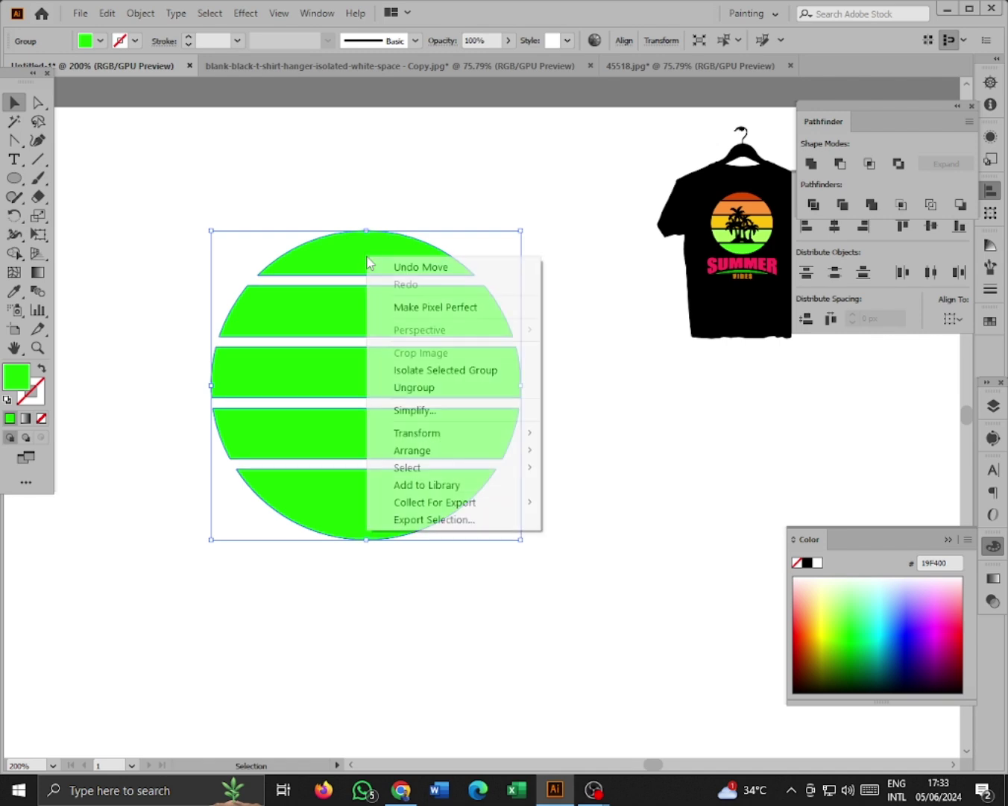
{"action": "left_click", "coordinate": [404, 388]}
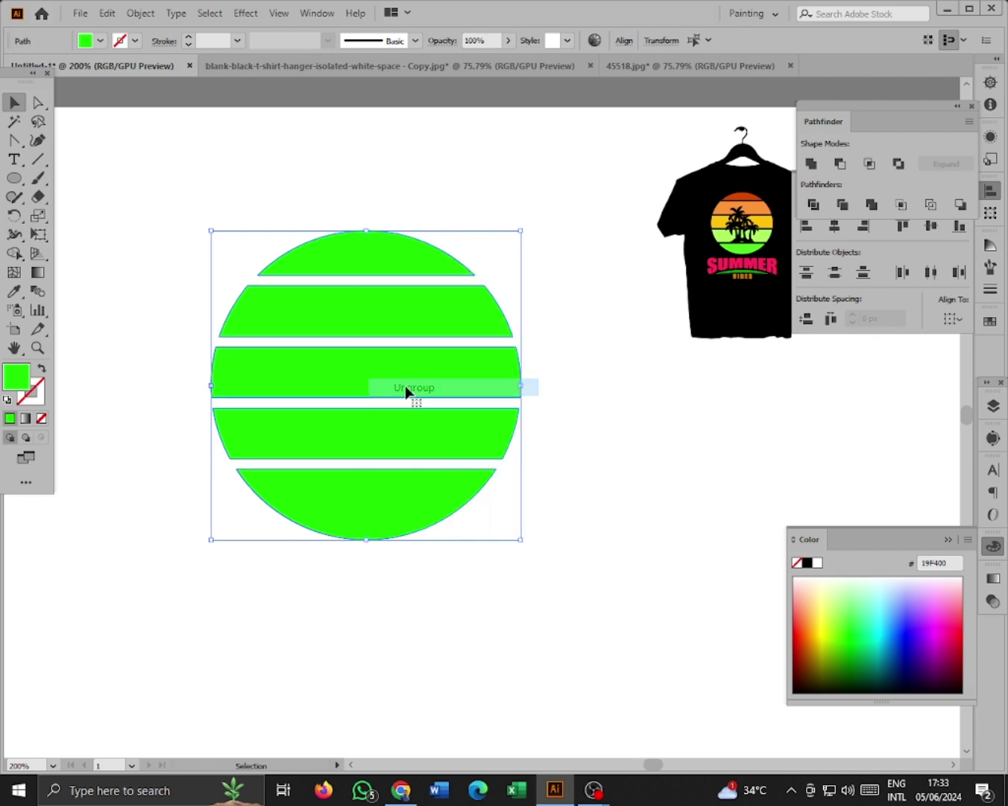
{"action": "left_click", "coordinate": [604, 414]}
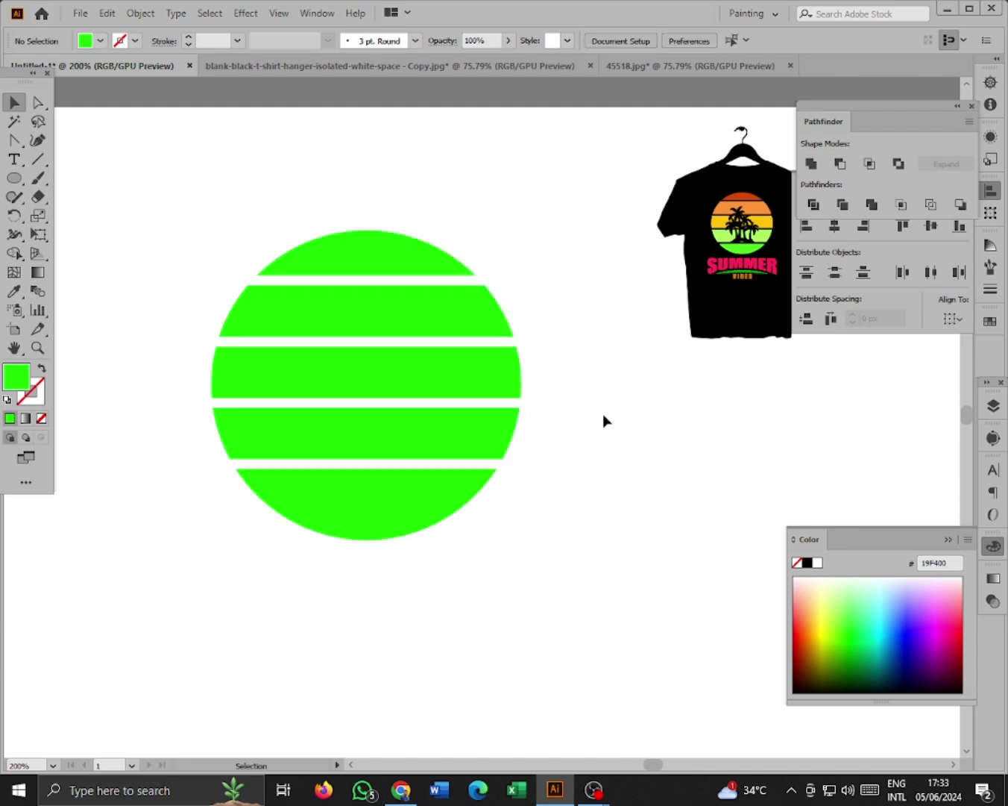
- Select the five bands one after another to check that each is a separate object
{"action": "left_click", "coordinate": [380, 257]}
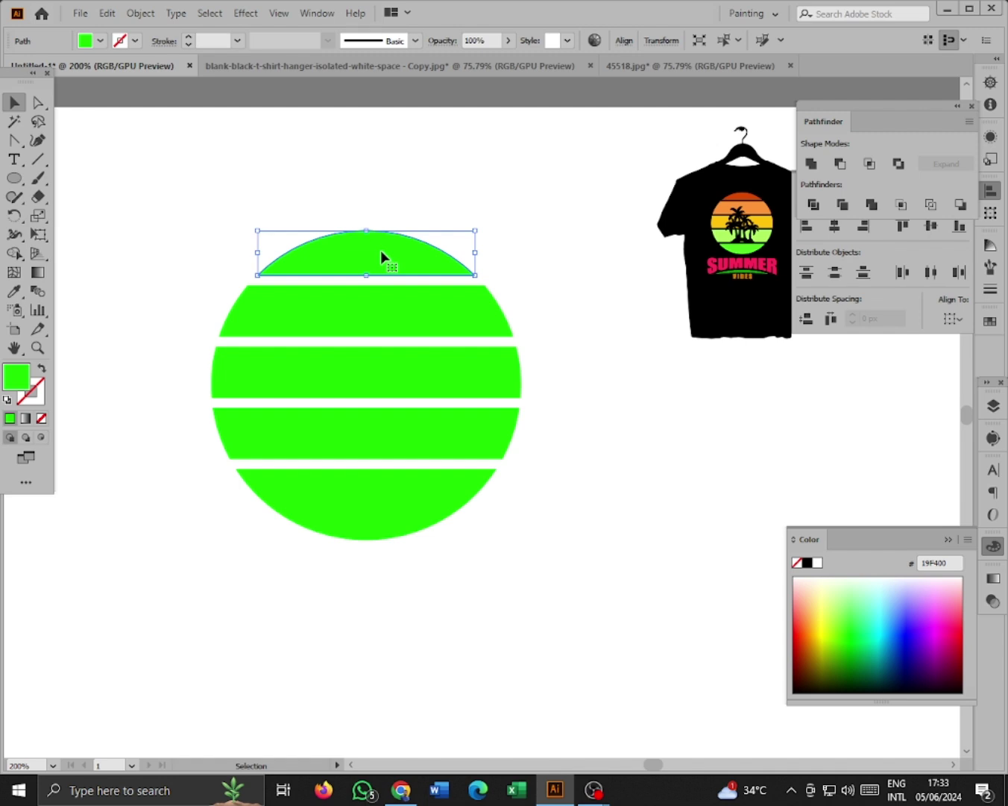
{"action": "left_click", "coordinate": [378, 315]}
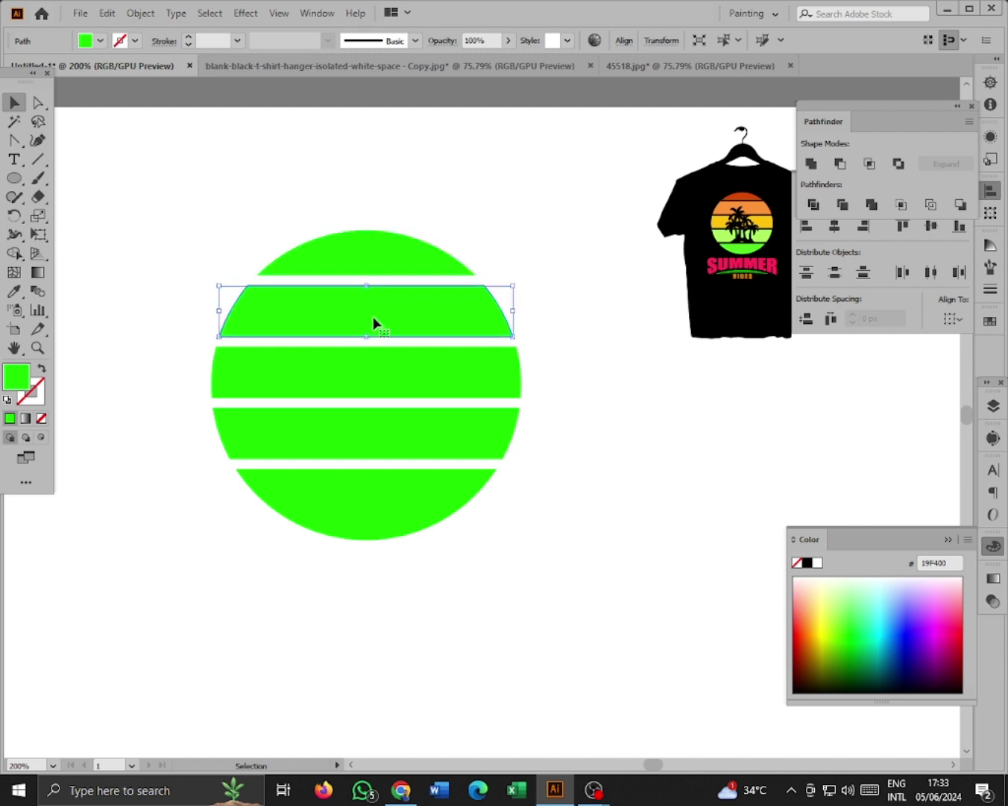
{"action": "left_click", "coordinate": [375, 384]}
{"action": "left_click", "coordinate": [374, 442]}
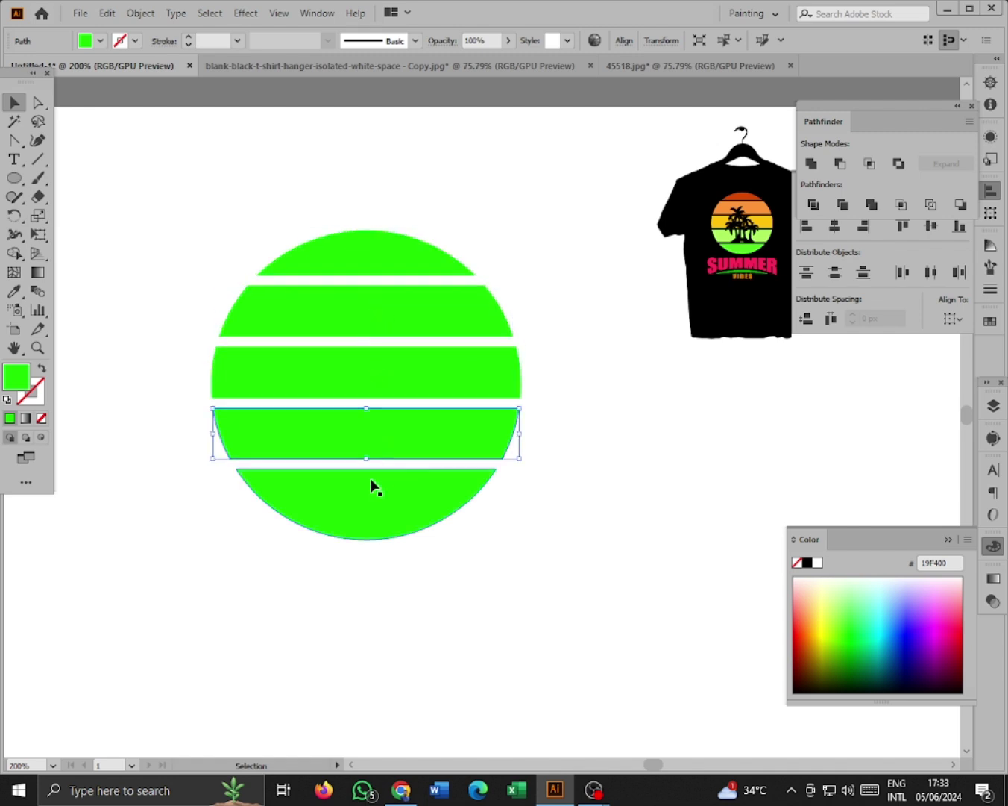
{"action": "left_click", "coordinate": [369, 522]}
- Fill the circle's top band with the dark orange D94800 sampled from the top stripe of the T-shirt mockup
{"action": "left_click", "coordinate": [377, 265]}
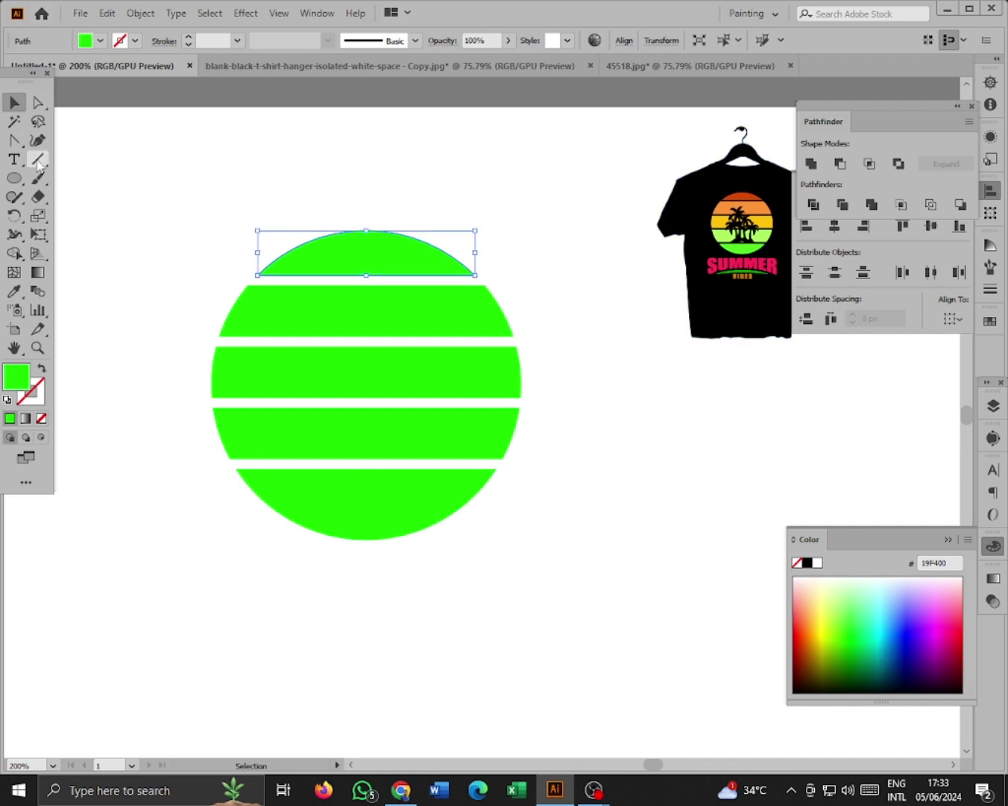
{"action": "left_click", "coordinate": [14, 293]}
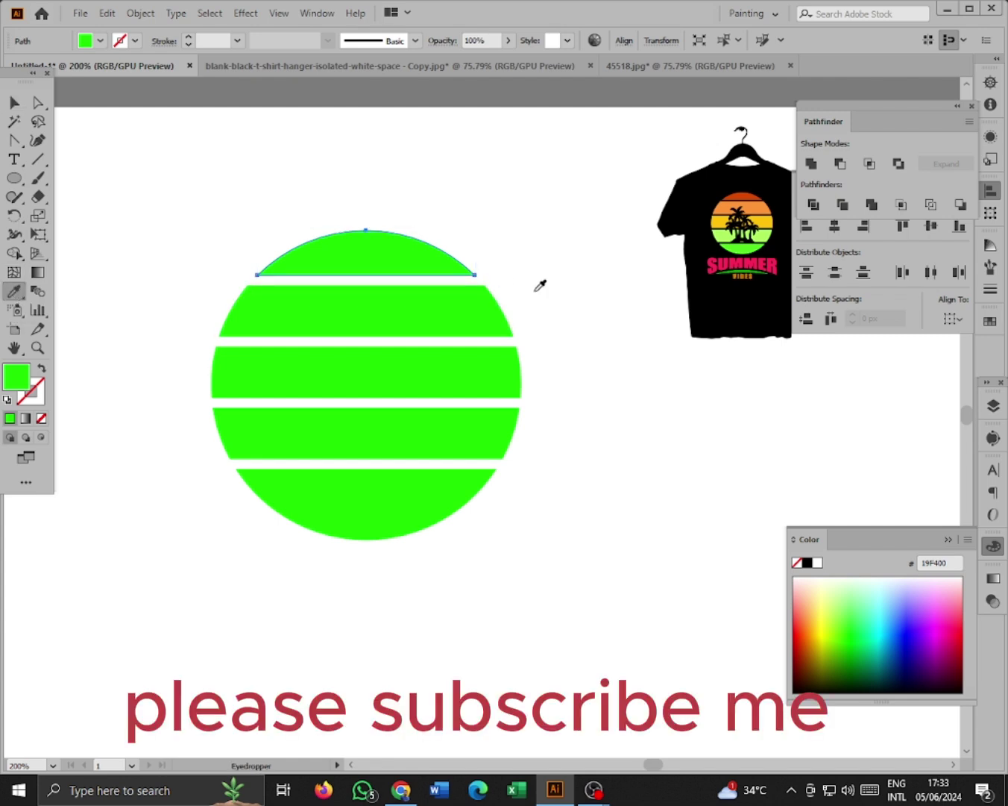
{"action": "left_click", "coordinate": [755, 195]}
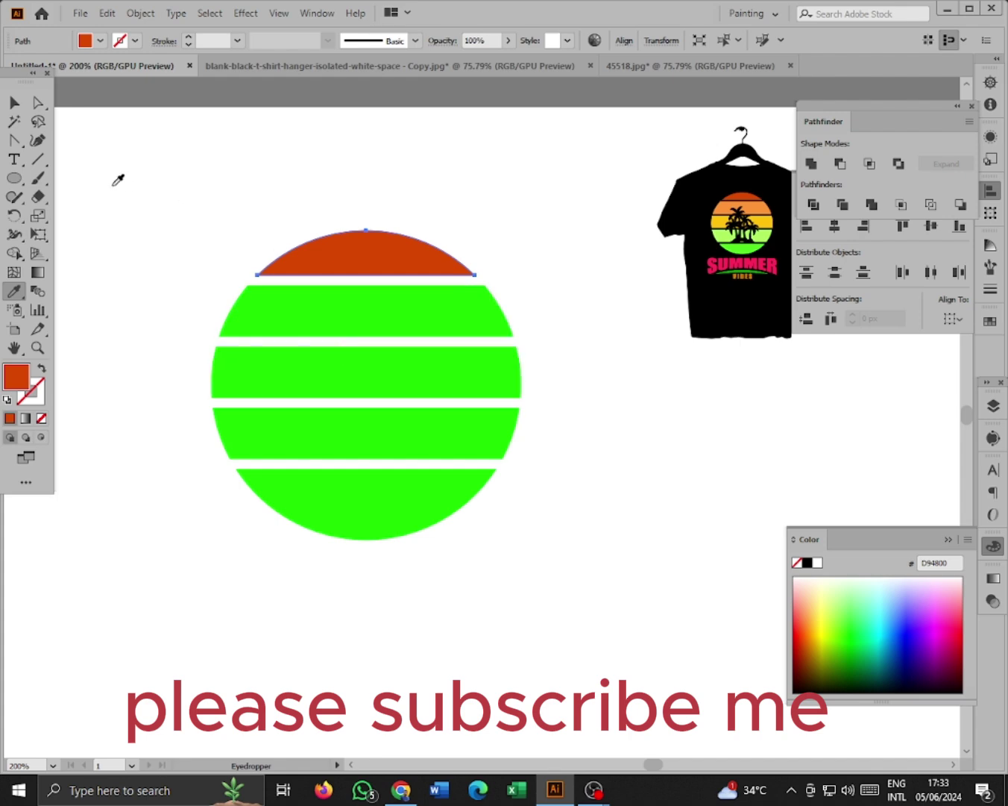
- Fill the second band with the light orange FF9536 sampled from the matching stripe of the T-shirt mockup
{"action": "left_click", "coordinate": [14, 102]}
{"action": "left_click", "coordinate": [386, 331]}
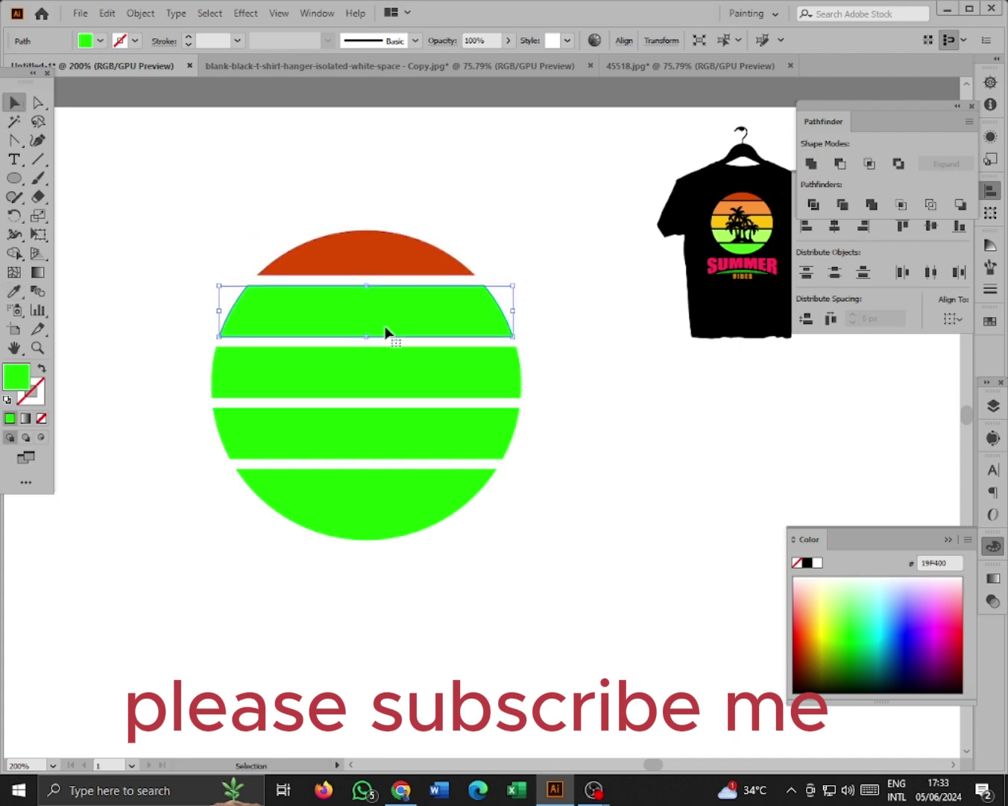
{"action": "left_click", "coordinate": [14, 291]}
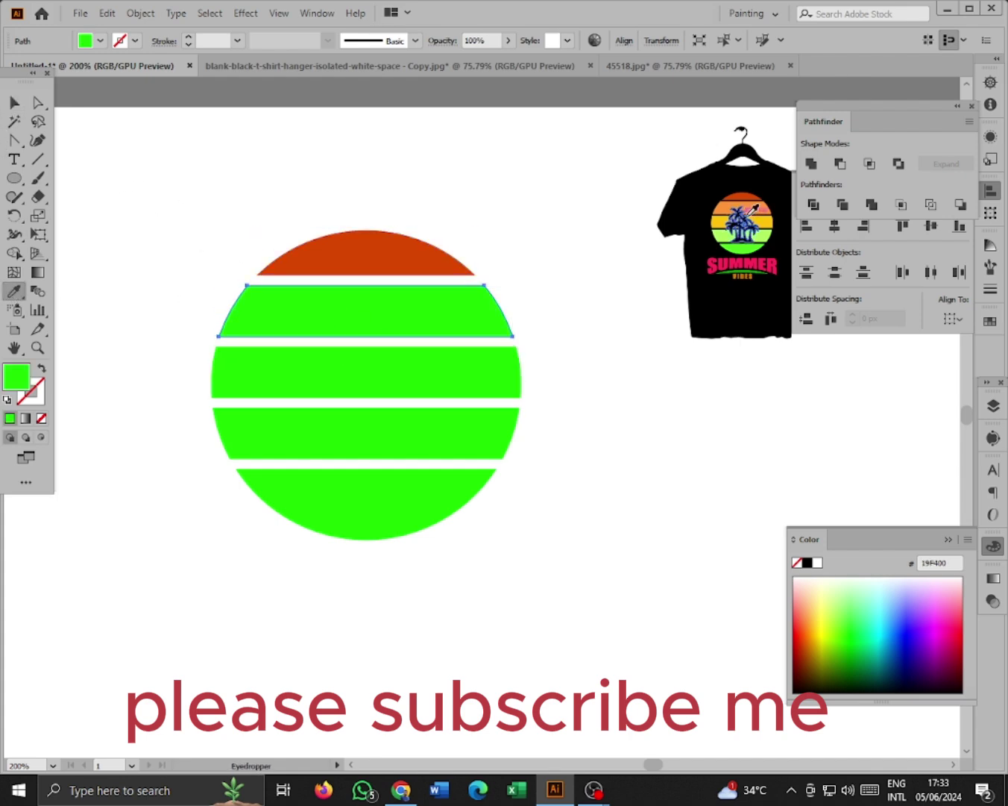
{"action": "left_click", "coordinate": [762, 210]}
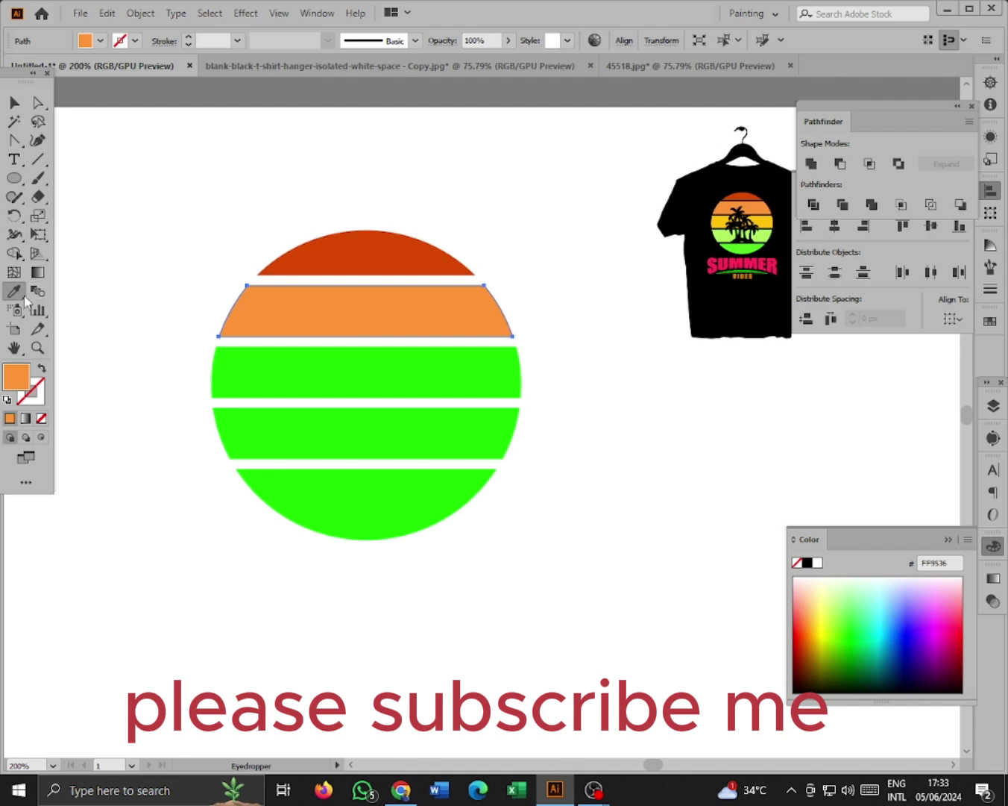
- Fill the middle band with the yellow FFC20A sampled from the matching stripe of the T-shirt mockup
{"action": "left_click", "coordinate": [12, 108]}
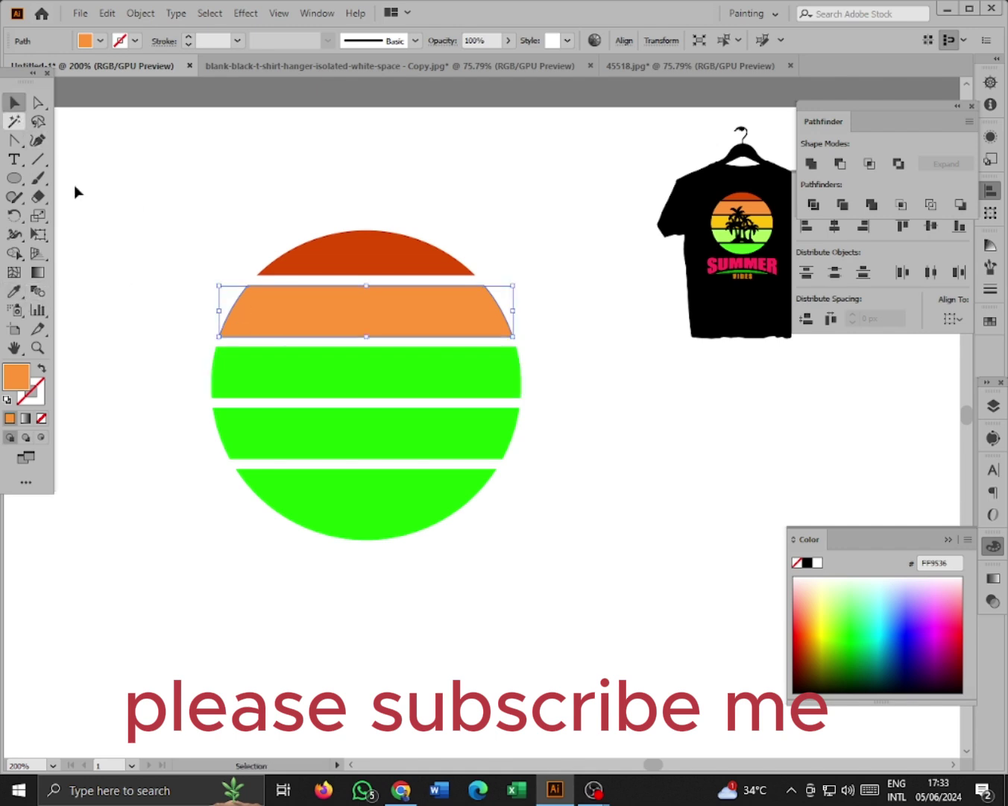
{"action": "left_click", "coordinate": [318, 382]}
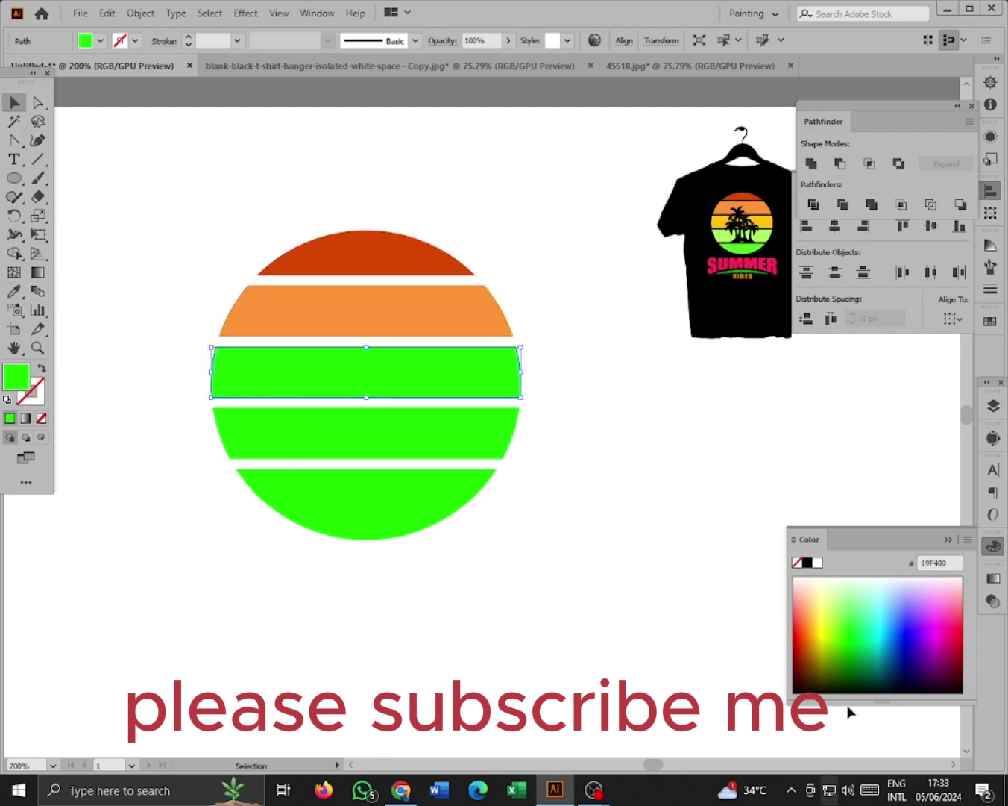
{"action": "left_click", "coordinate": [14, 290]}
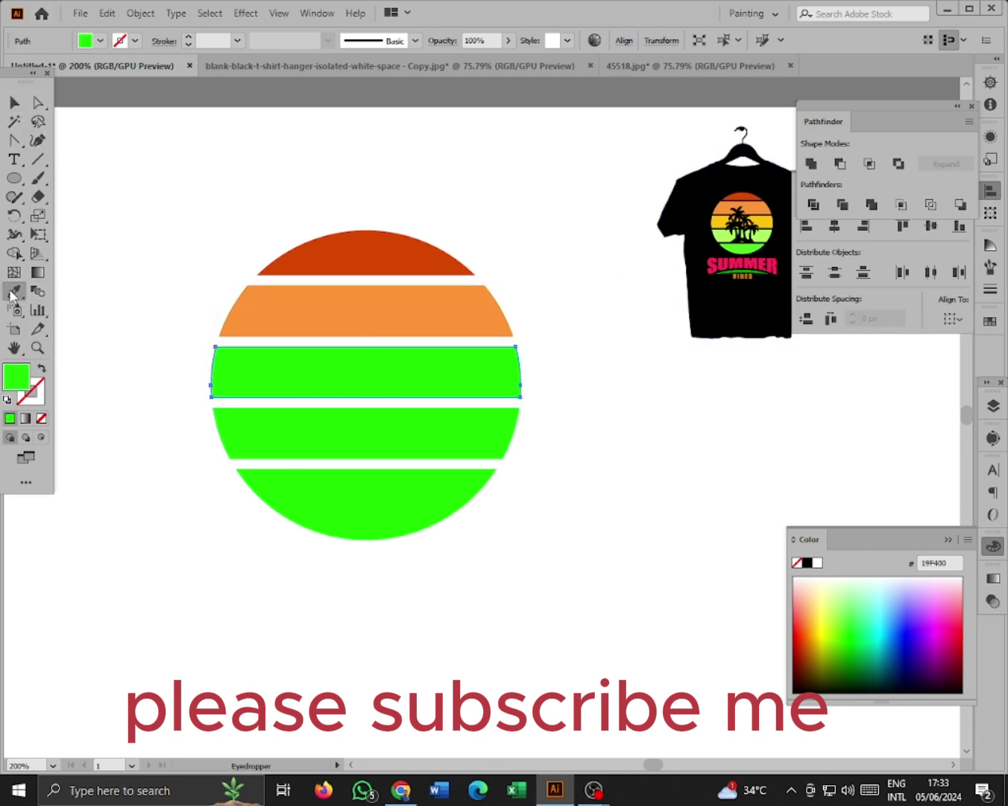
{"action": "left_click", "coordinate": [772, 222]}
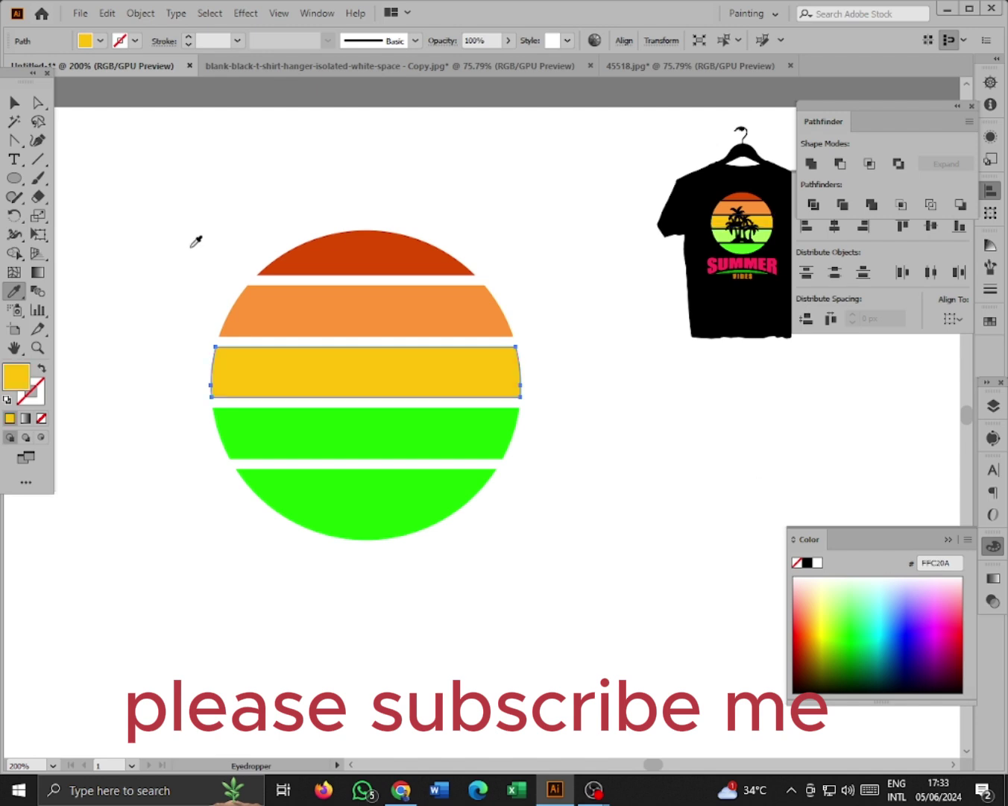
- Fill the fourth band with the light green ADFF5F sampled from the matching stripe of the T-shirt mockup
{"action": "left_click", "coordinate": [15, 103]}
{"action": "left_click", "coordinate": [369, 425]}
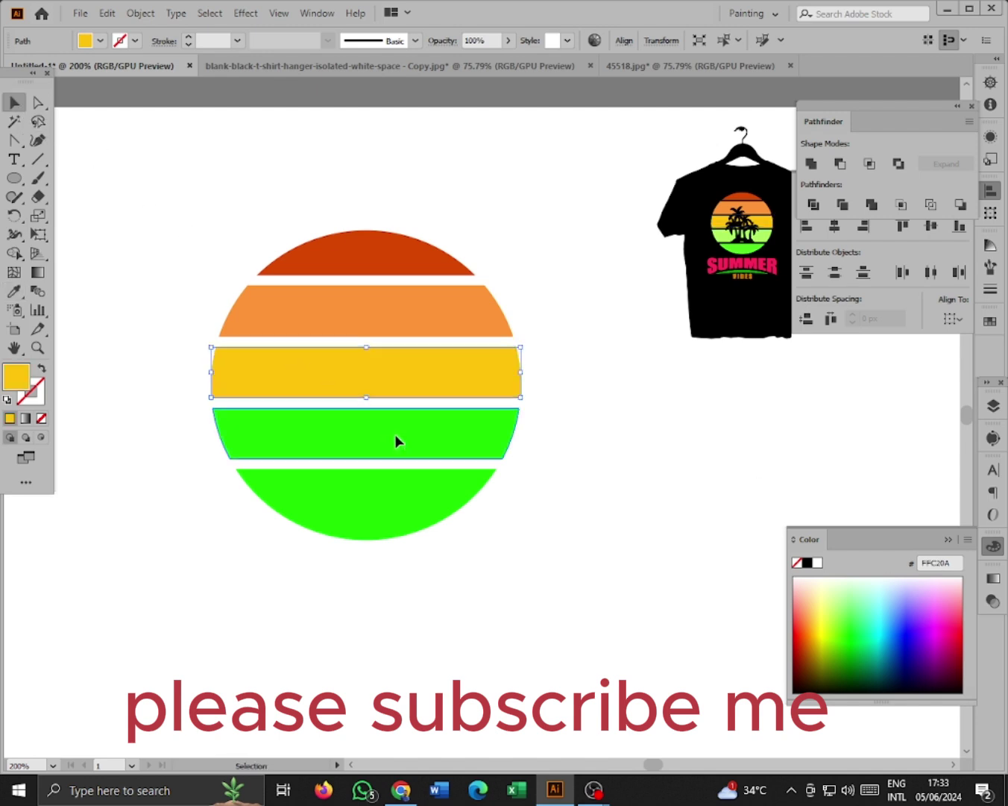
{"action": "left_click", "coordinate": [14, 290]}
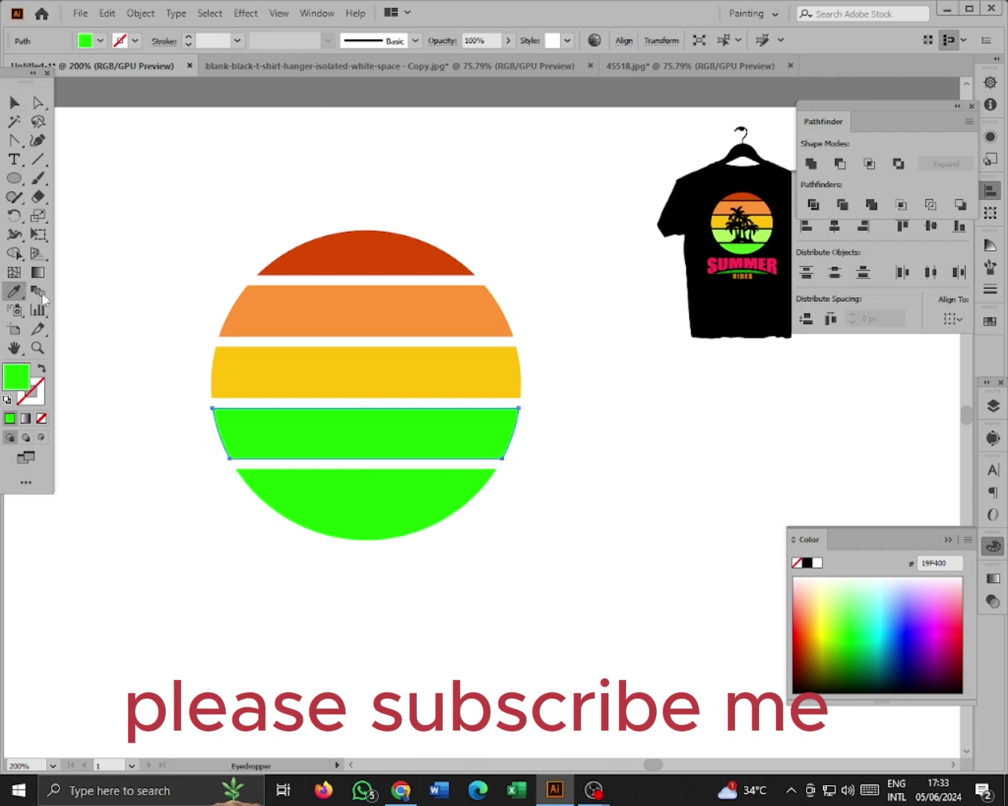
{"action": "left_click", "coordinate": [755, 239]}
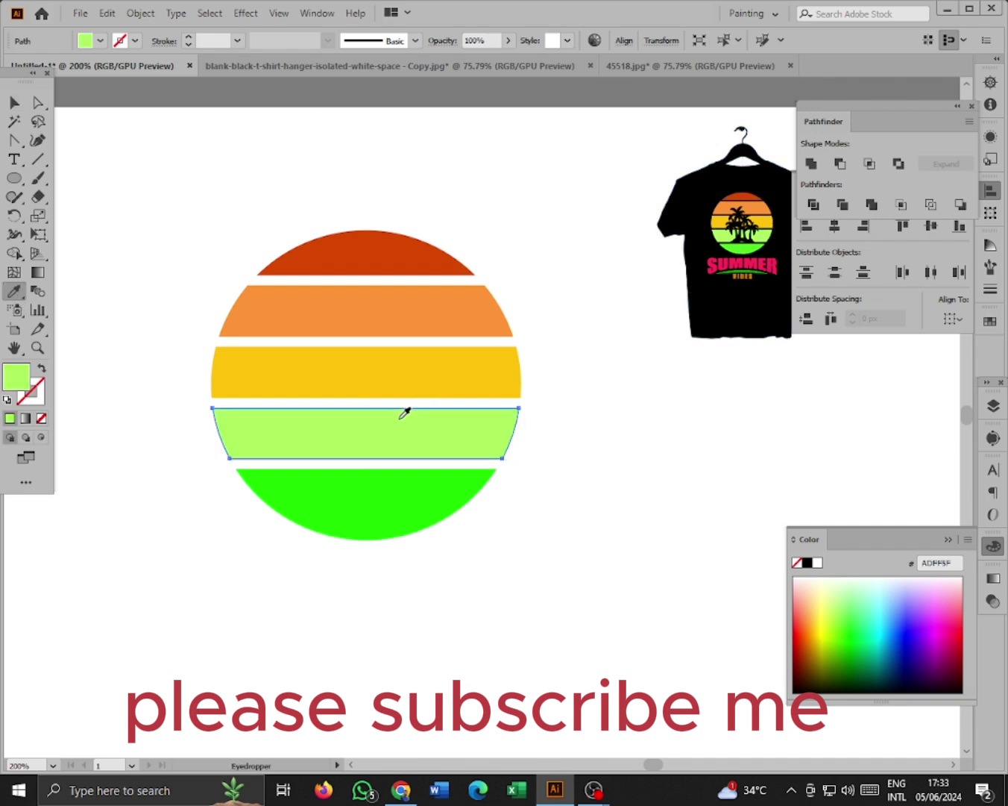
{"action": "left_click", "coordinate": [15, 104]}
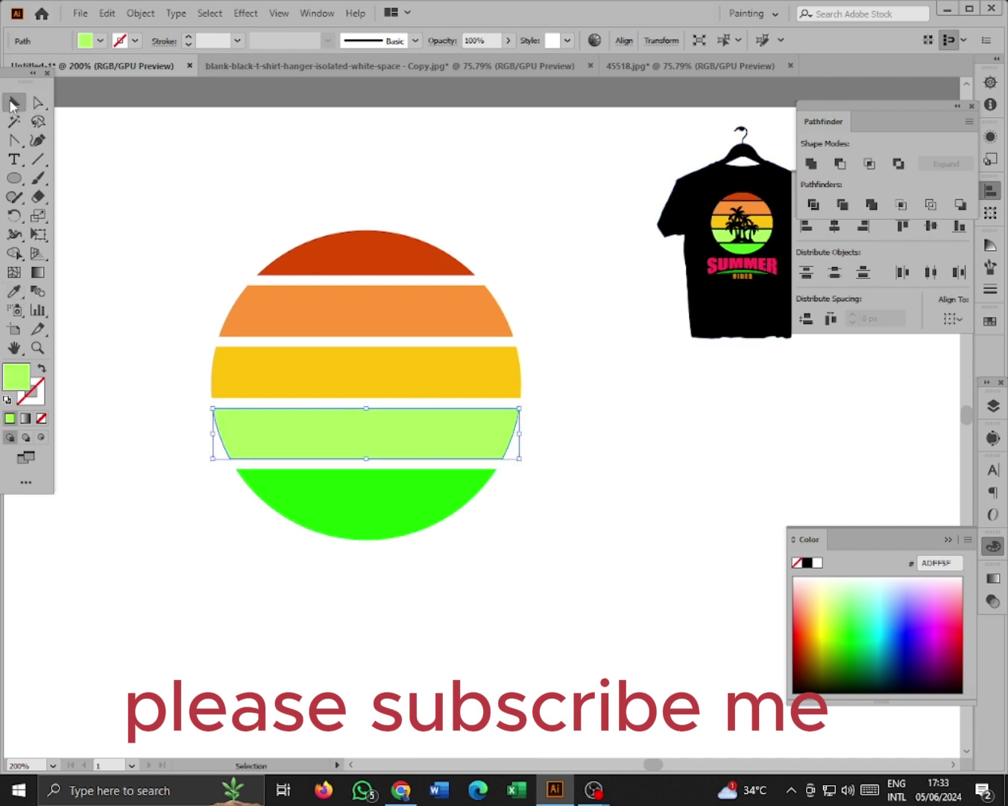
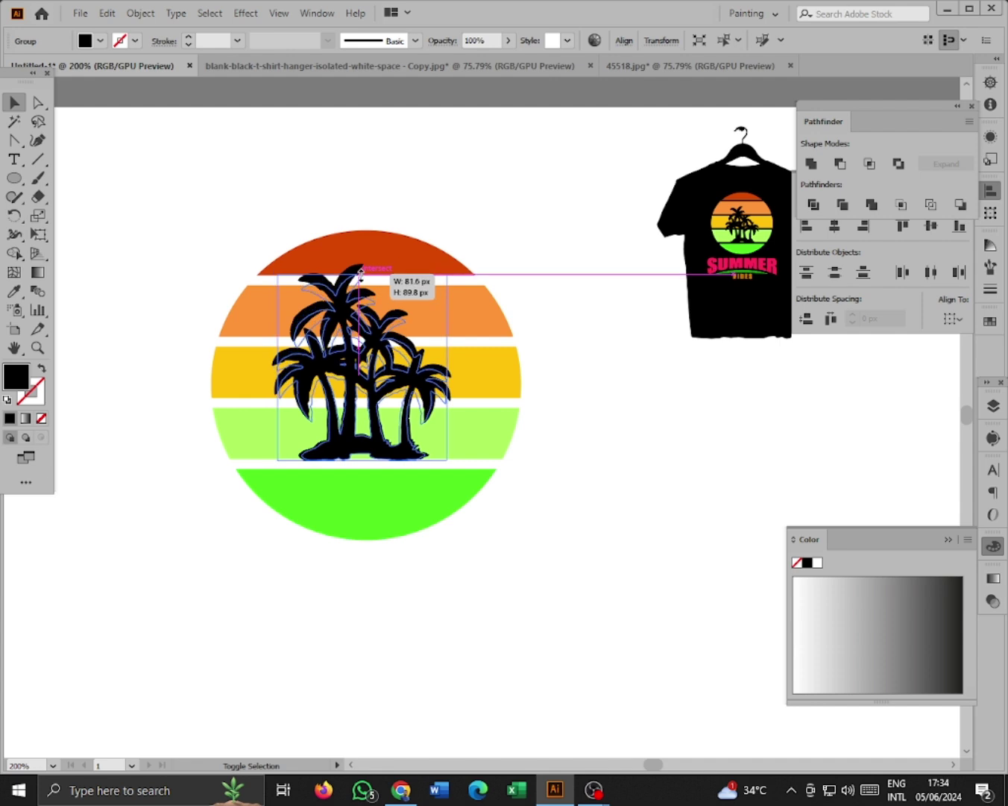
- Place a line of placeholder text roughly centred below the striped circle, with its letter tracking set to 0
{"action": "left_click", "coordinate": [642, 365]}
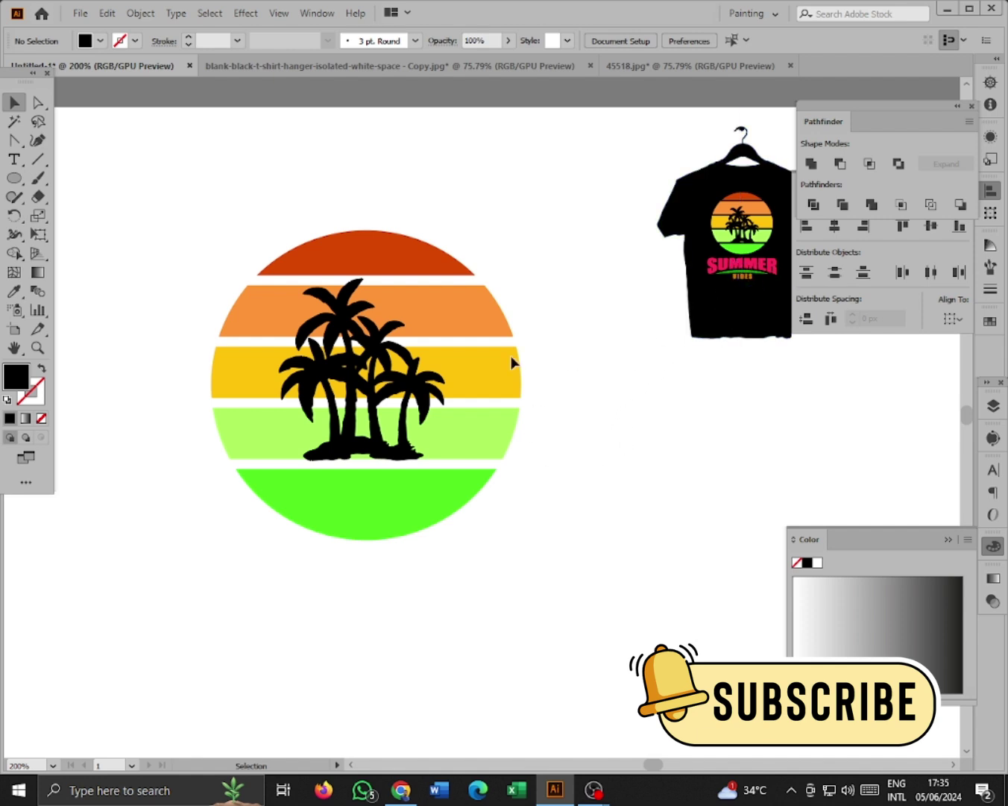
{"action": "left_click", "coordinate": [15, 160]}
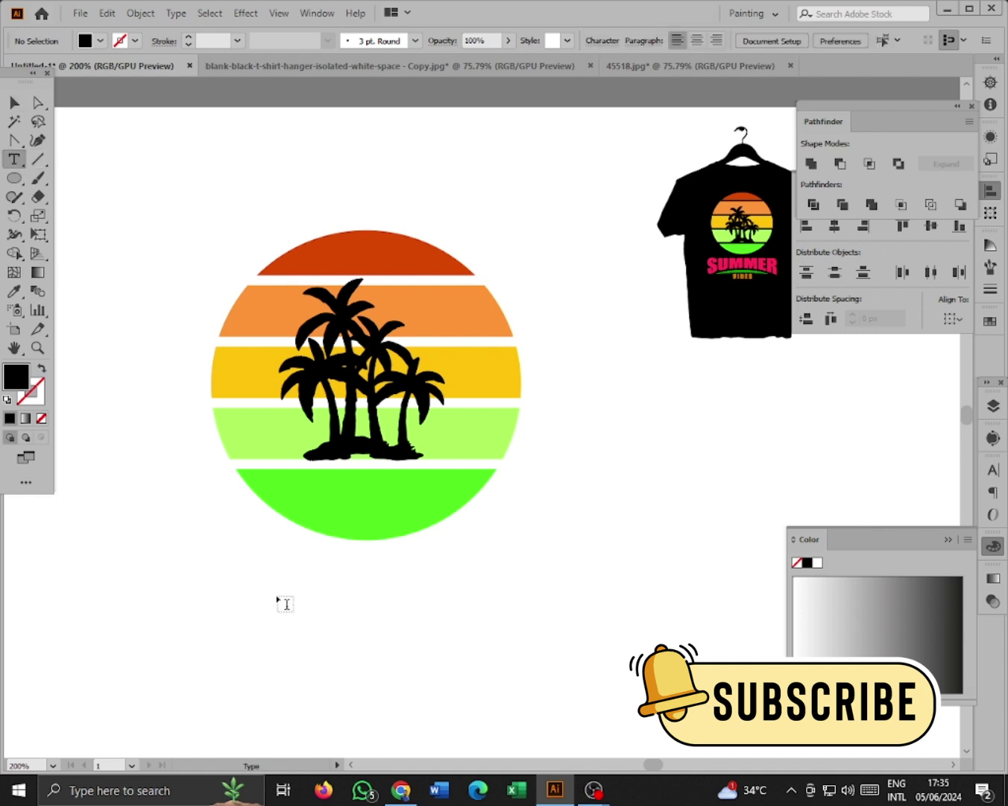
{"action": "left_click", "coordinate": [299, 578]}
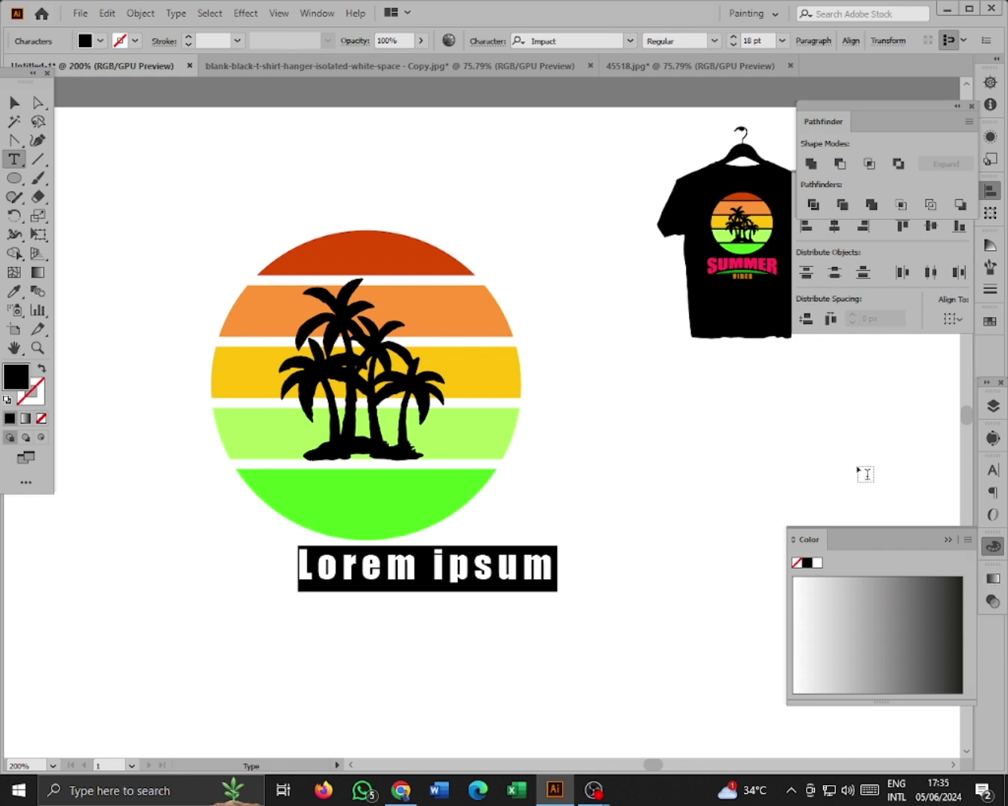
{"action": "left_click", "coordinate": [994, 468]}
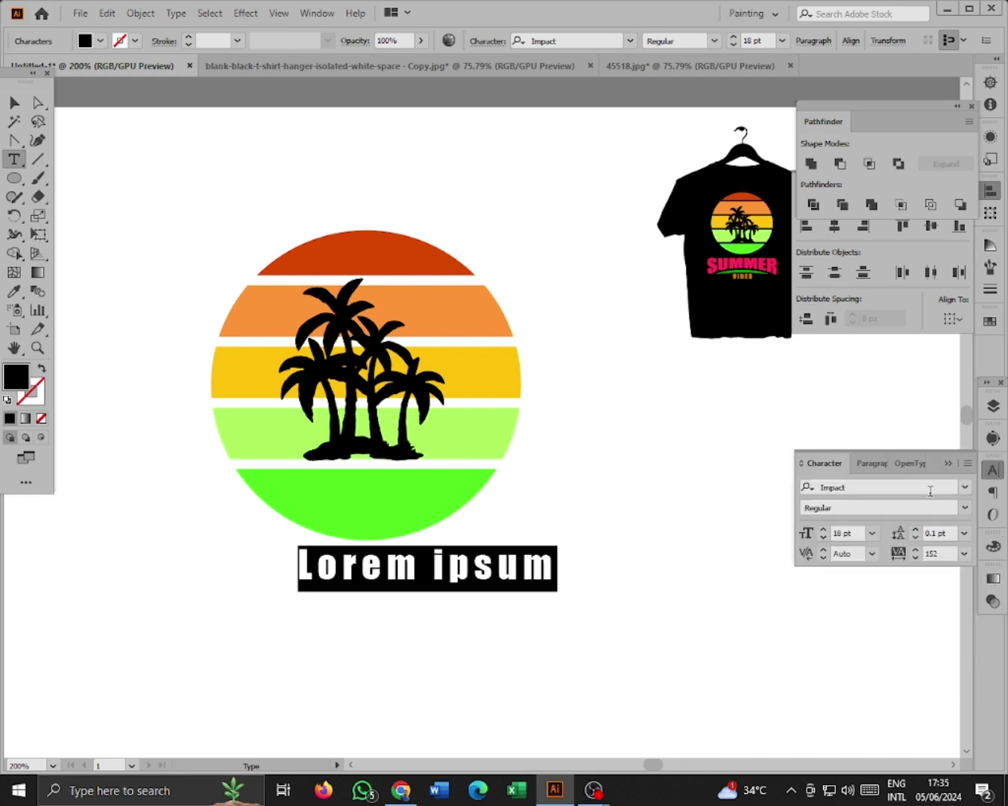
{"action": "left_click", "coordinate": [938, 554]}
{"action": "type", "text": "0"}
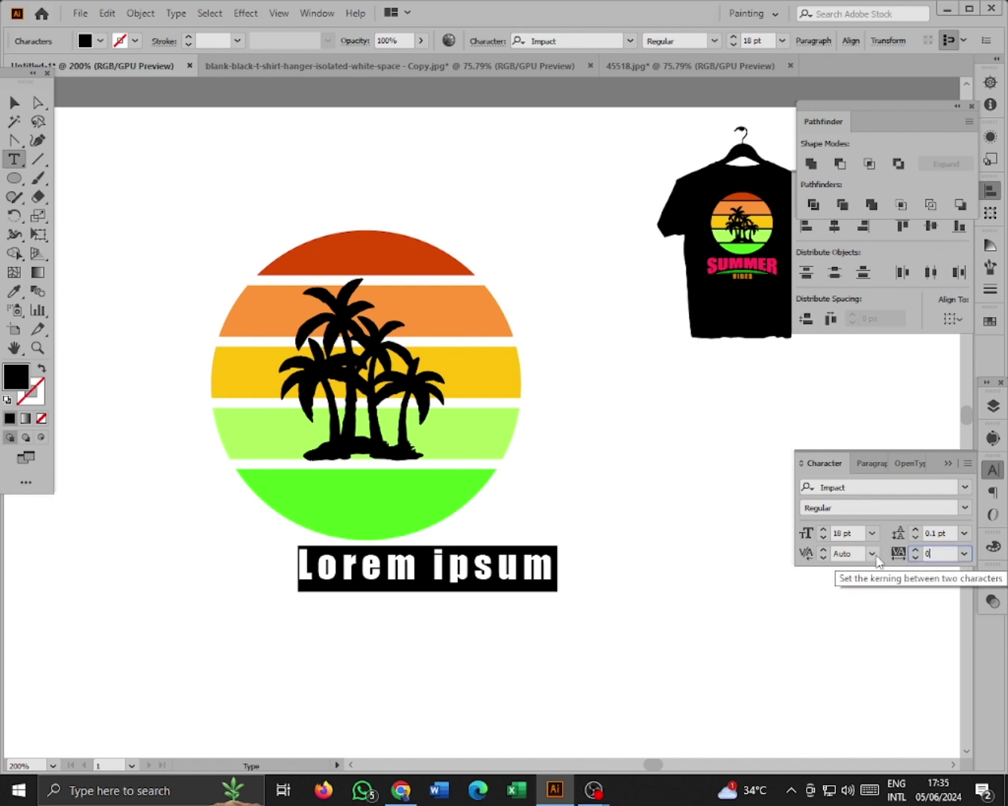
{"action": "left_click", "coordinate": [15, 104]}
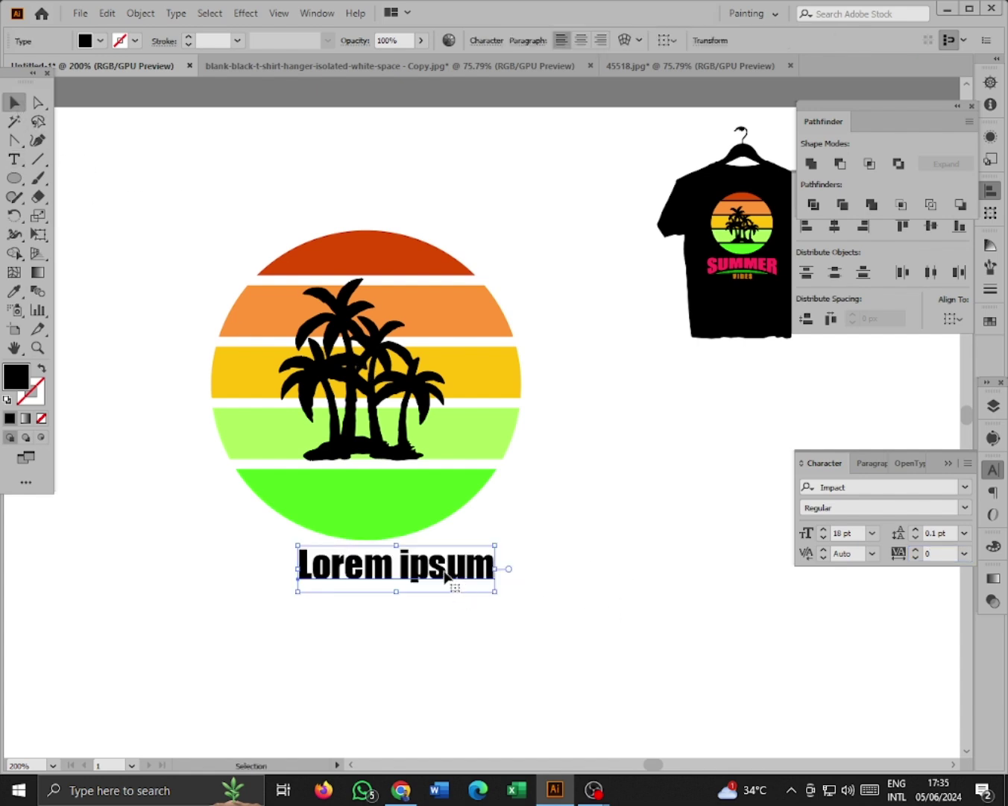
{"action": "left_click_drag", "start_coordinate": [448, 579], "coordinate": [422, 592]}
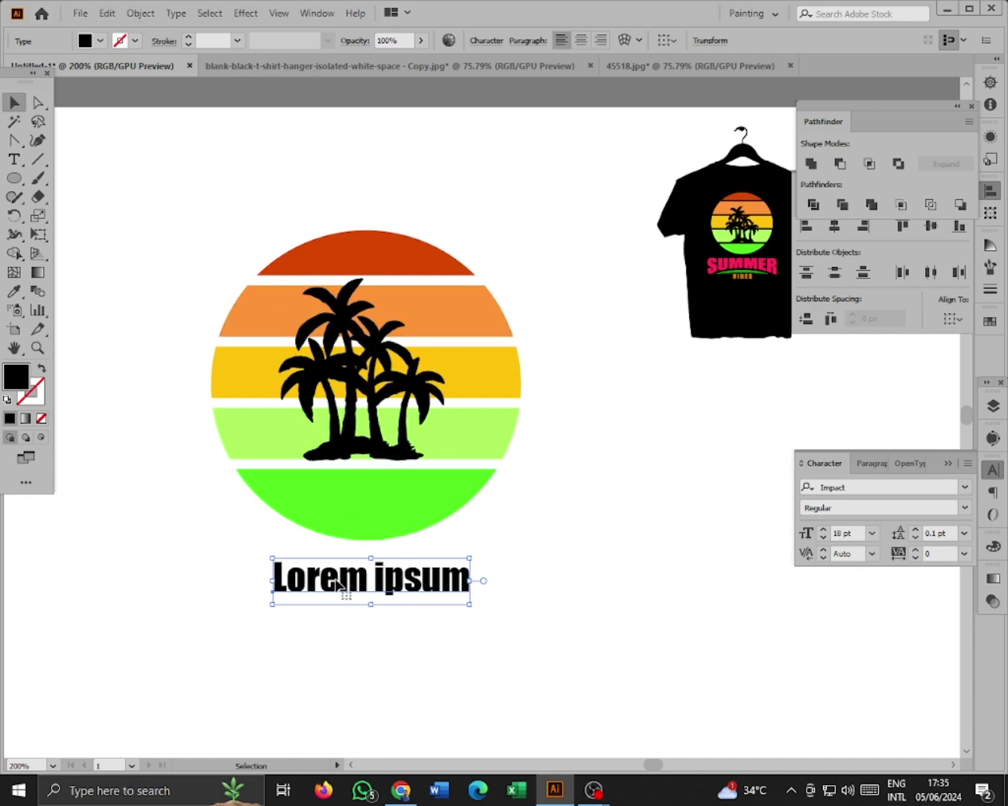
- Convert the placeholder text below the circle to uppercase
{"action": "left_click", "coordinate": [141, 13]}
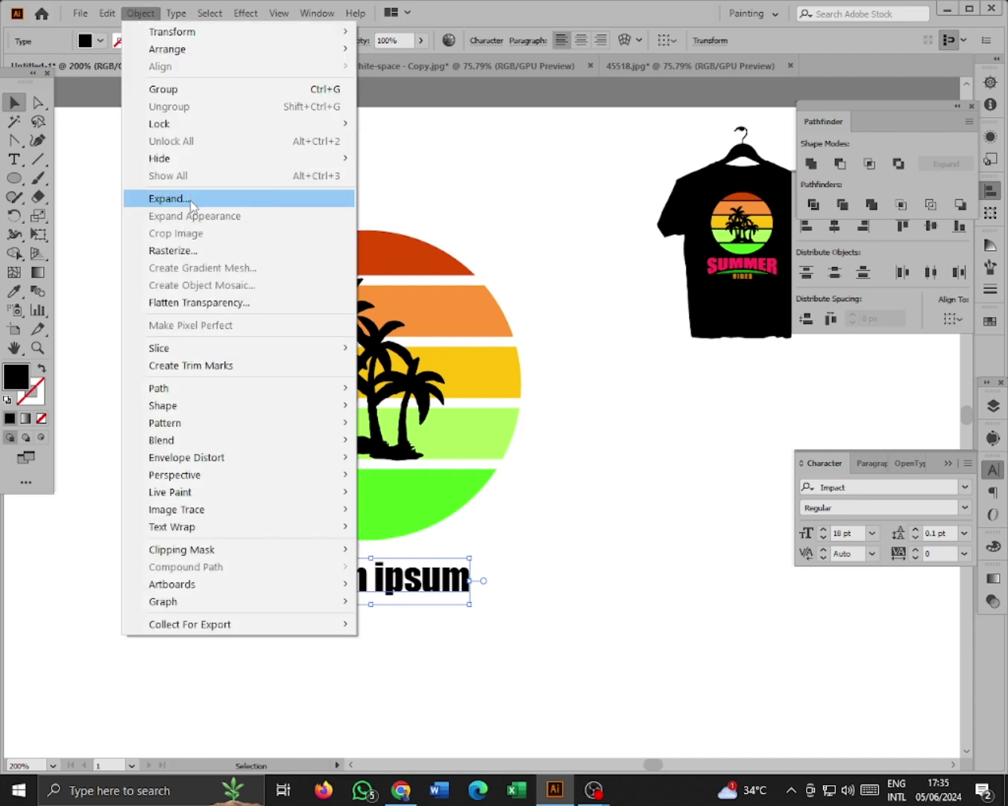
{"action": "mouse_move", "coordinate": [176, 13]}
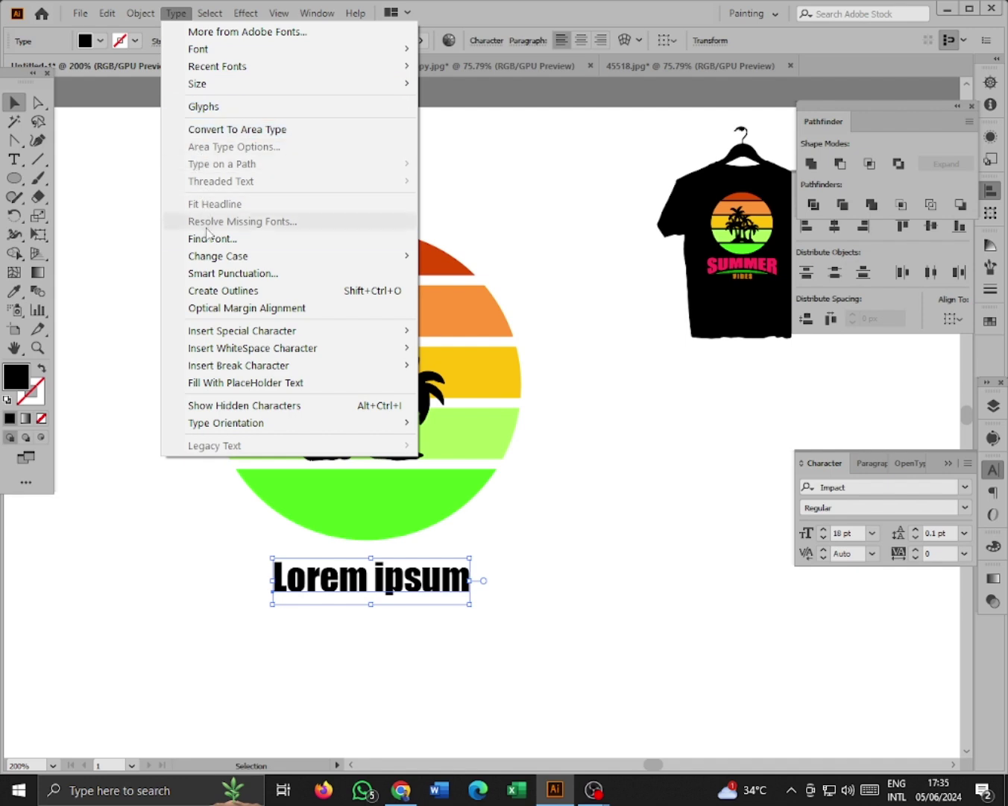
{"action": "mouse_move", "coordinate": [223, 263]}
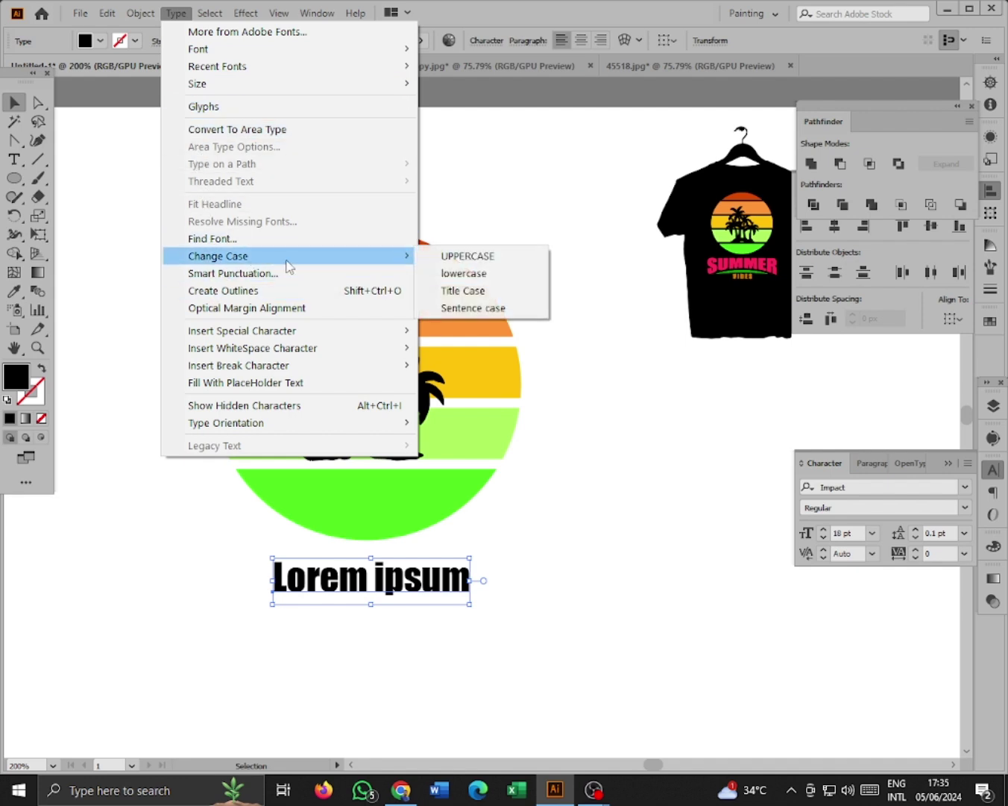
{"action": "left_click", "coordinate": [464, 262]}
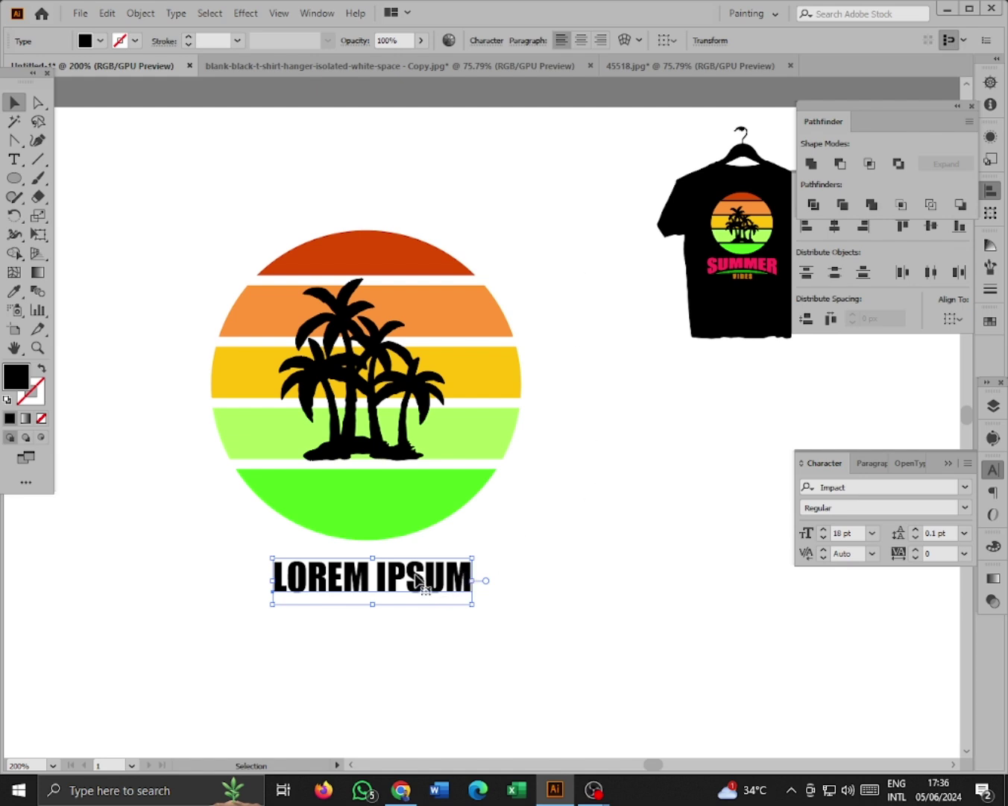
- Replace the placeholder text with "summer" and change its case to uppercase
{"action": "left_click_drag", "start_coordinate": [419, 579], "coordinate": [423, 573]}
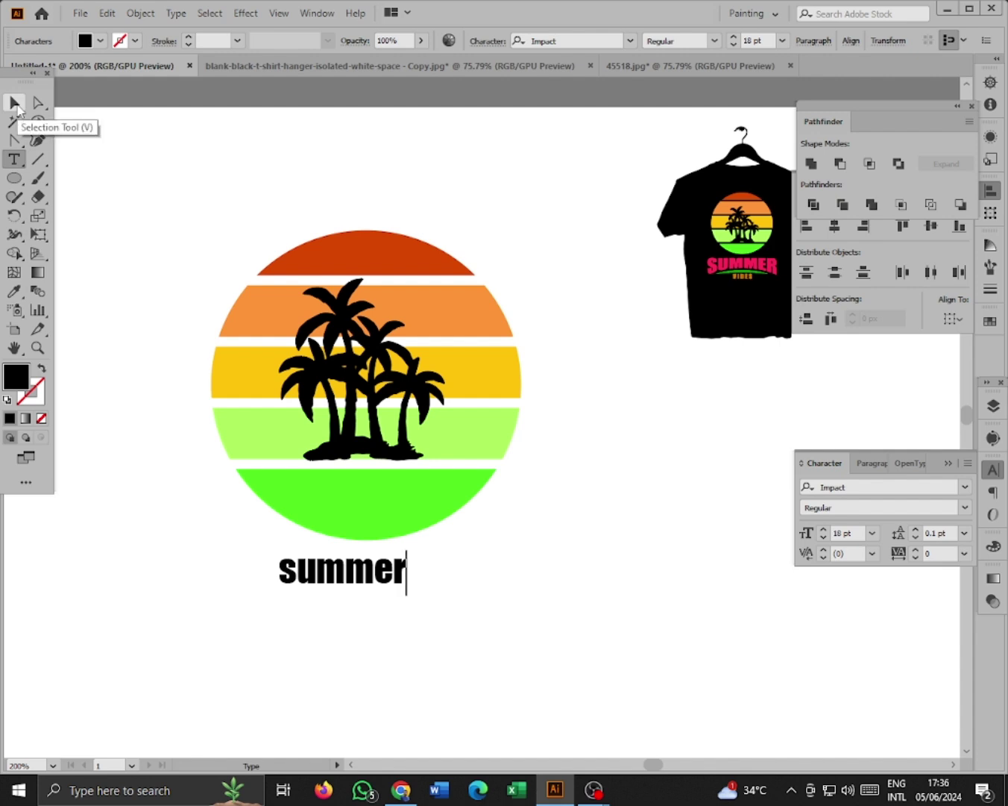
{"action": "left_click", "coordinate": [15, 104]}
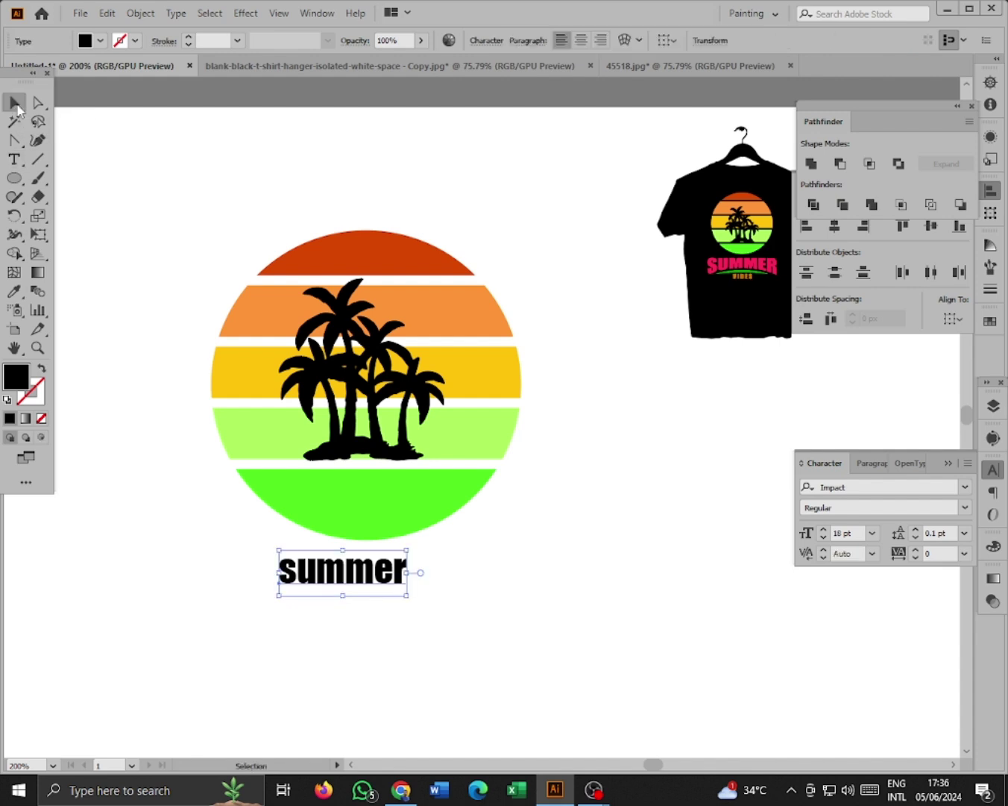
{"action": "left_click", "coordinate": [176, 14]}
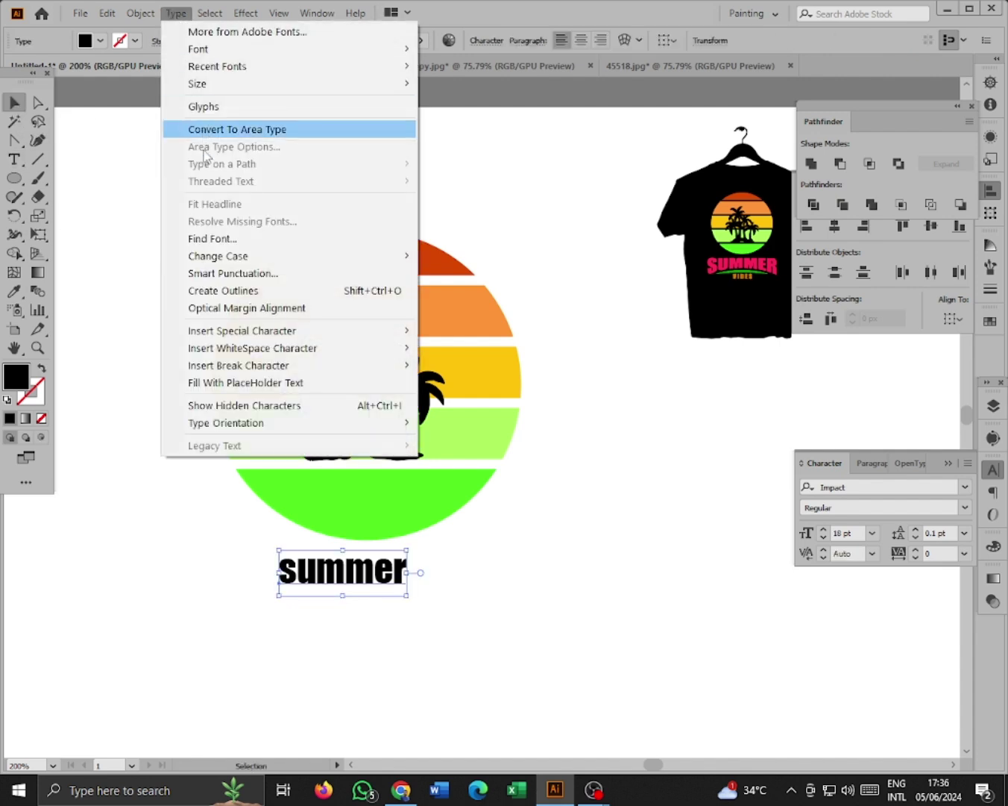
{"action": "mouse_move", "coordinate": [237, 255]}
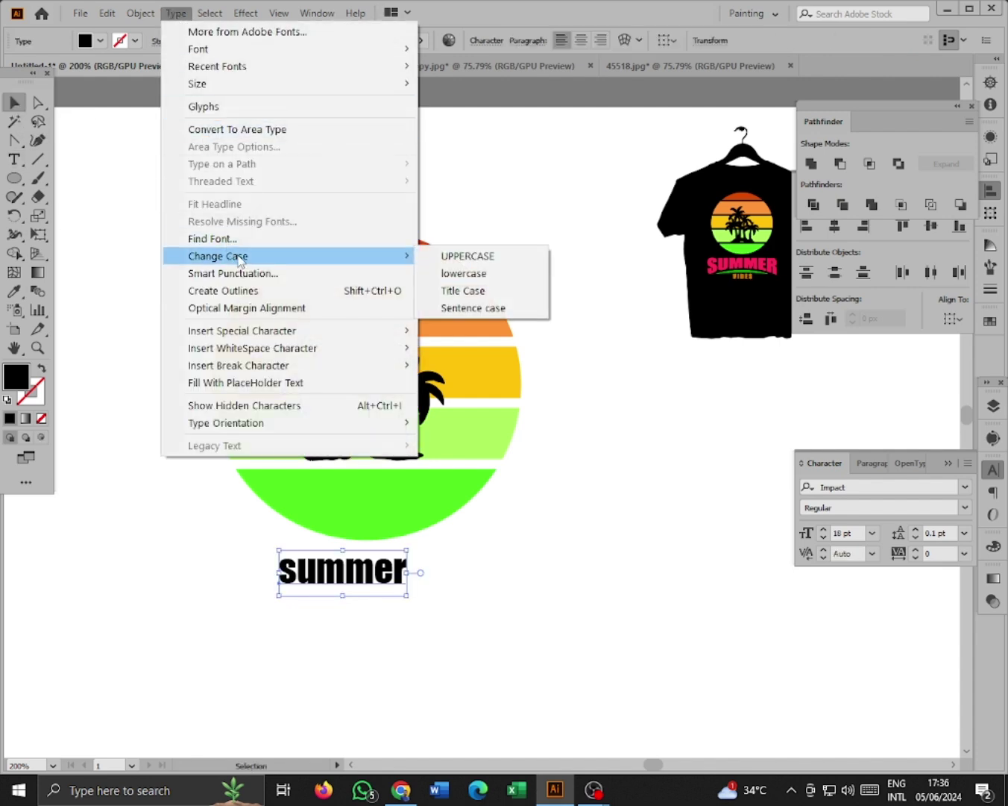
{"action": "left_click", "coordinate": [461, 256]}
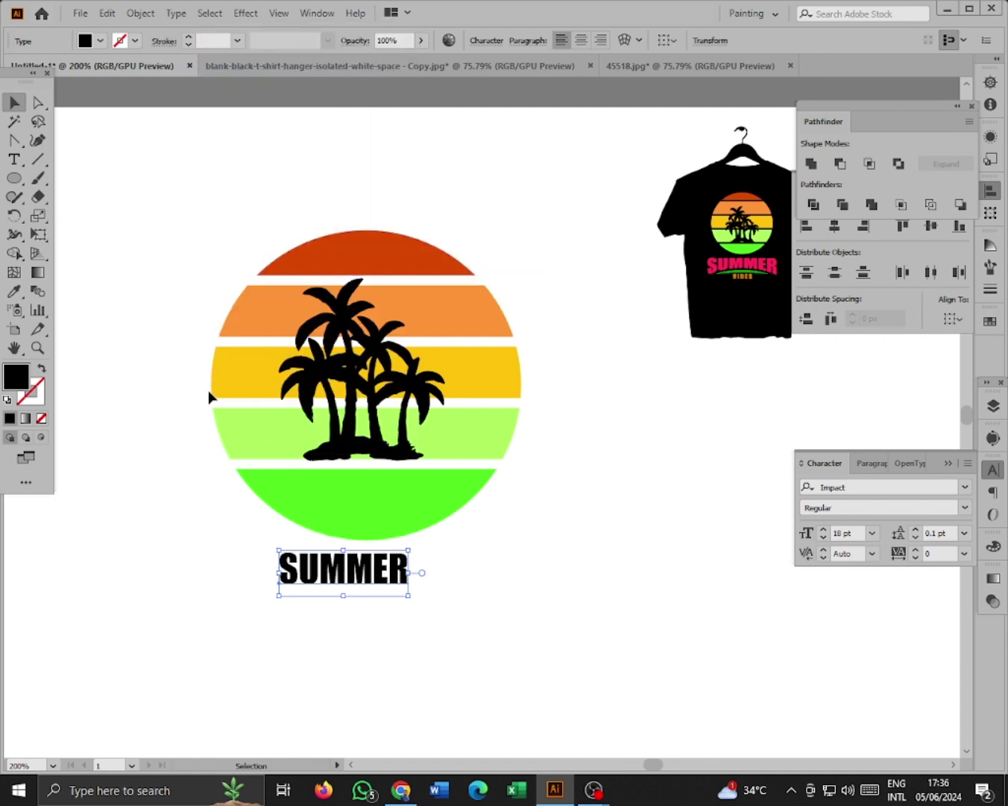
- Enlarge the SUMMER text to about 39.33 pt and position it directly beneath the striped circle
{"action": "left_click_drag", "start_coordinate": [364, 567], "coordinate": [390, 579]}
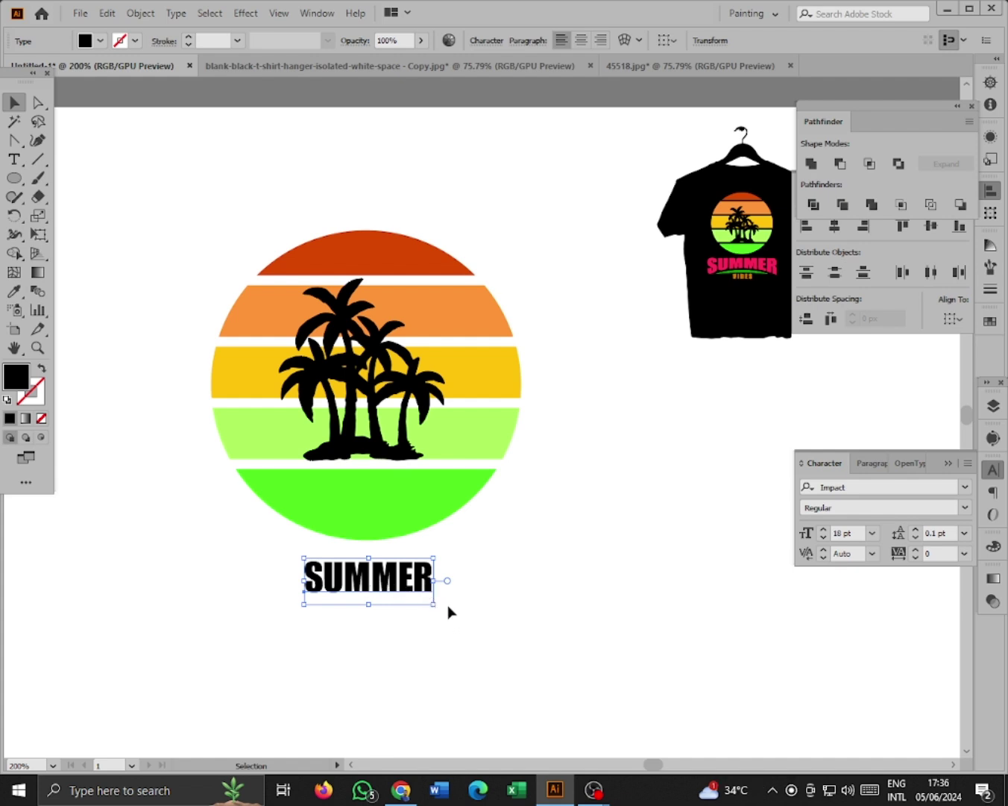
{"action": "left_click_drag", "start_coordinate": [436, 608], "coordinate": [633, 650]}
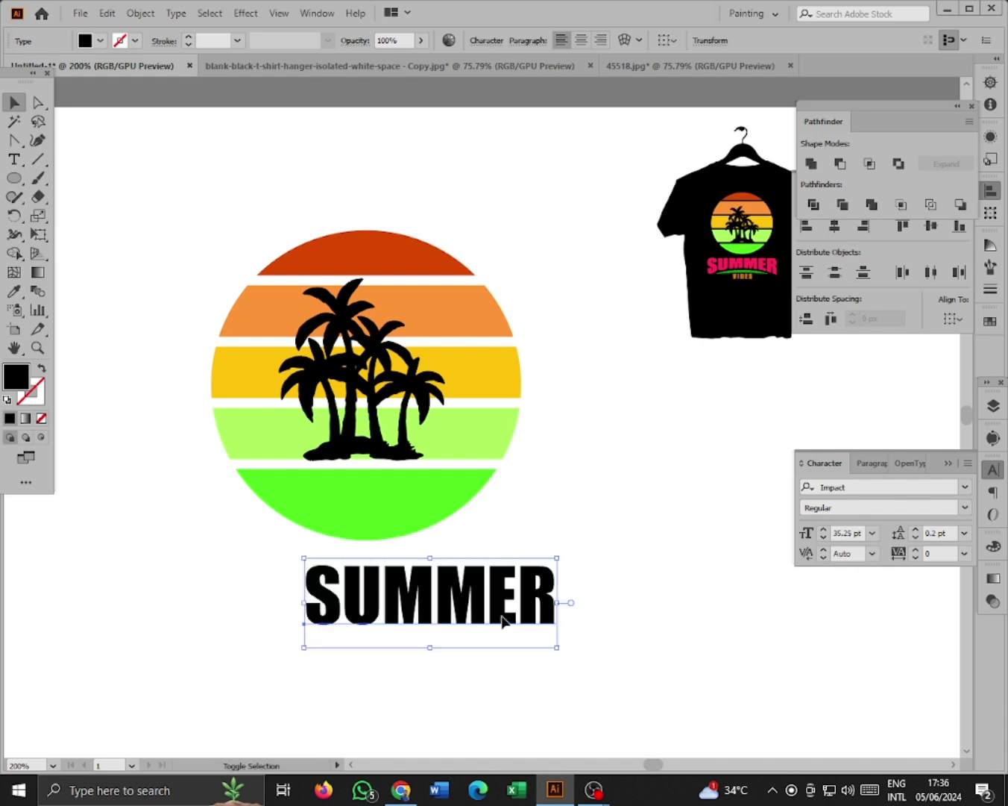
{"action": "left_click_drag", "start_coordinate": [499, 613], "coordinate": [435, 601]}
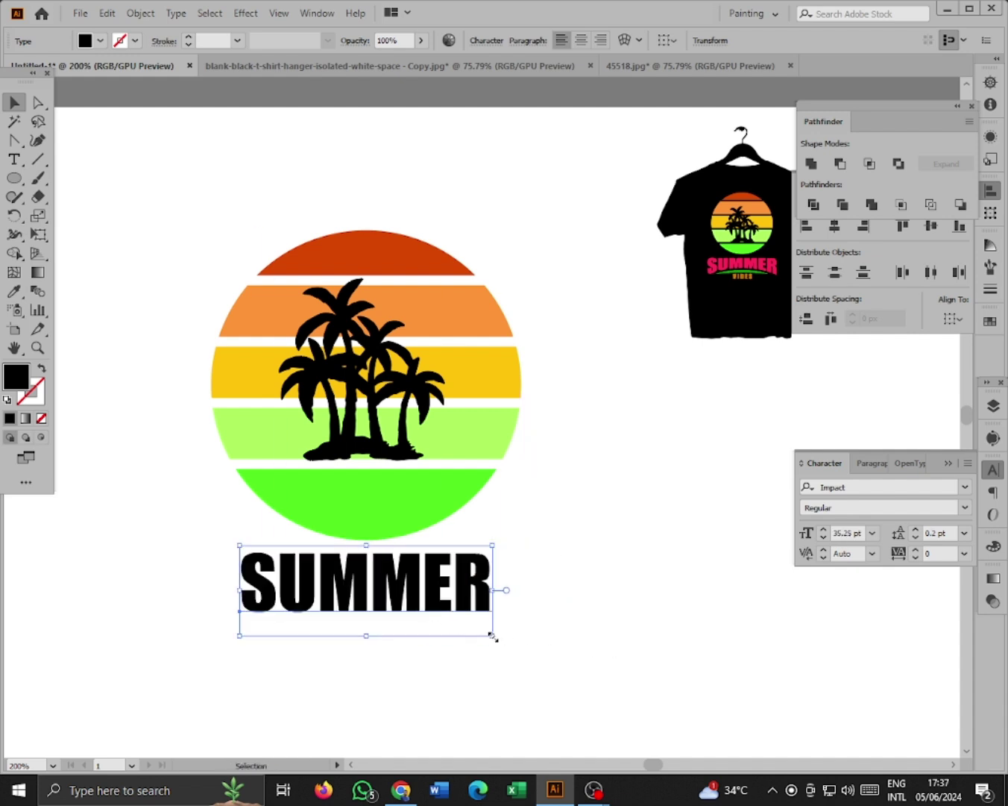
{"action": "left_click_drag", "start_coordinate": [493, 635], "coordinate": [549, 648]}
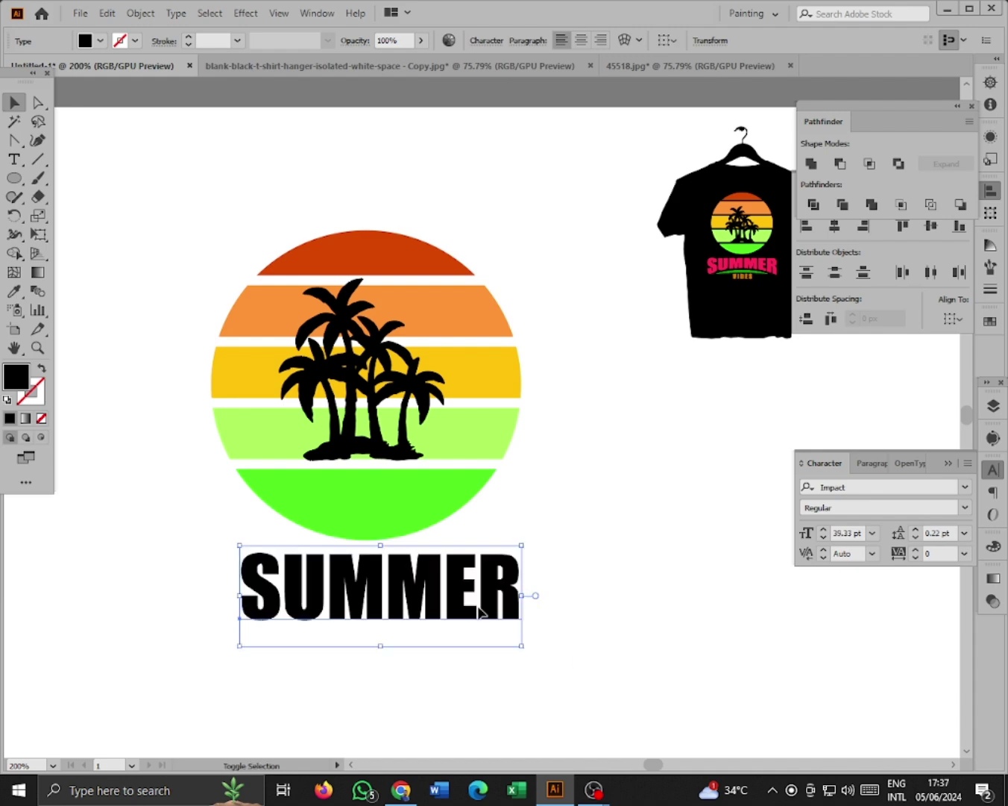
- Centre the SUMMER text under the striped circle and apply an Arc Lower warp with a horizontal bend of -29%
{"action": "left_click_drag", "start_coordinate": [479, 612], "coordinate": [444, 610]}
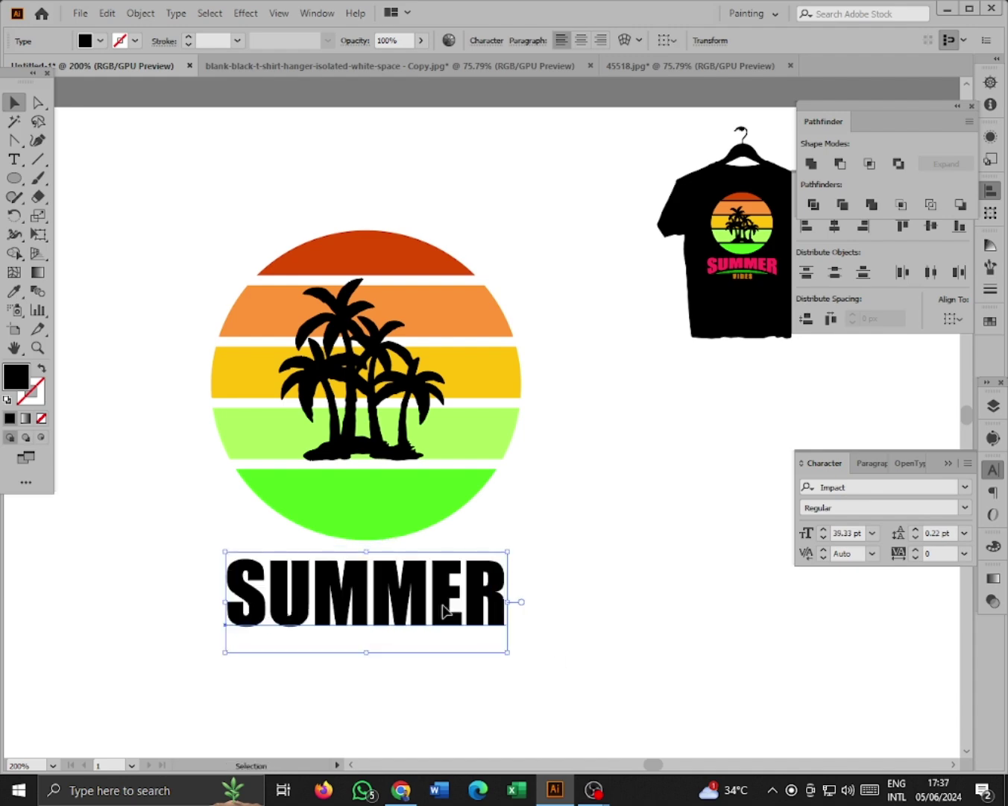
{"action": "left_click", "coordinate": [248, 14]}
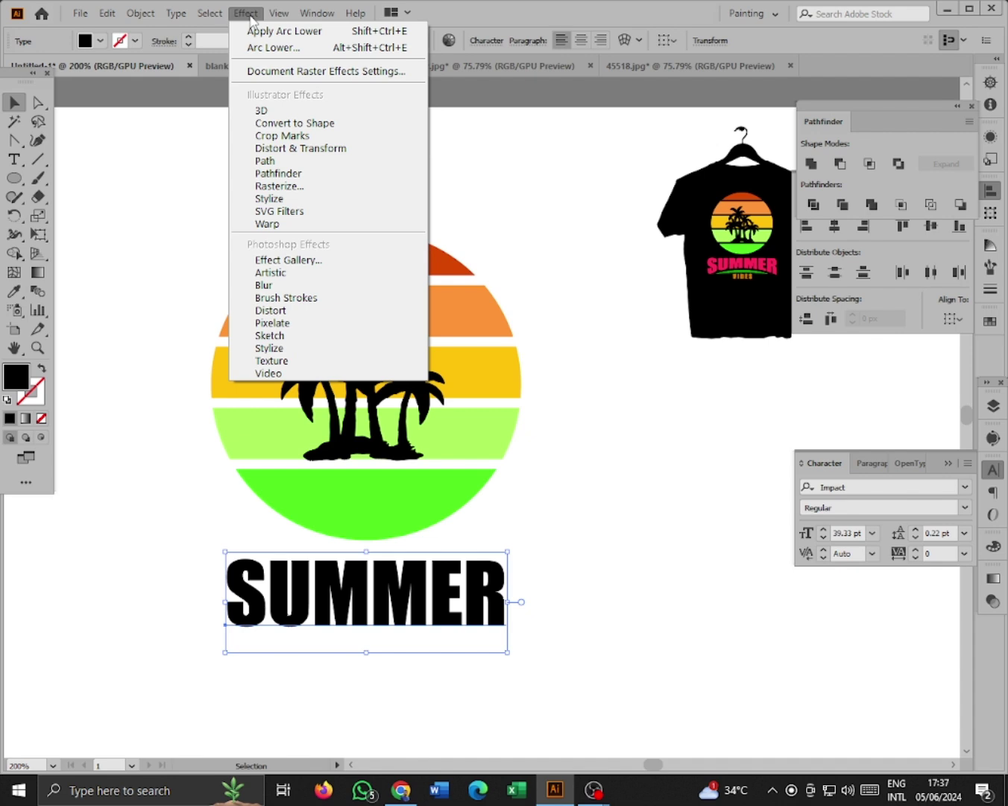
{"action": "mouse_move", "coordinate": [289, 225]}
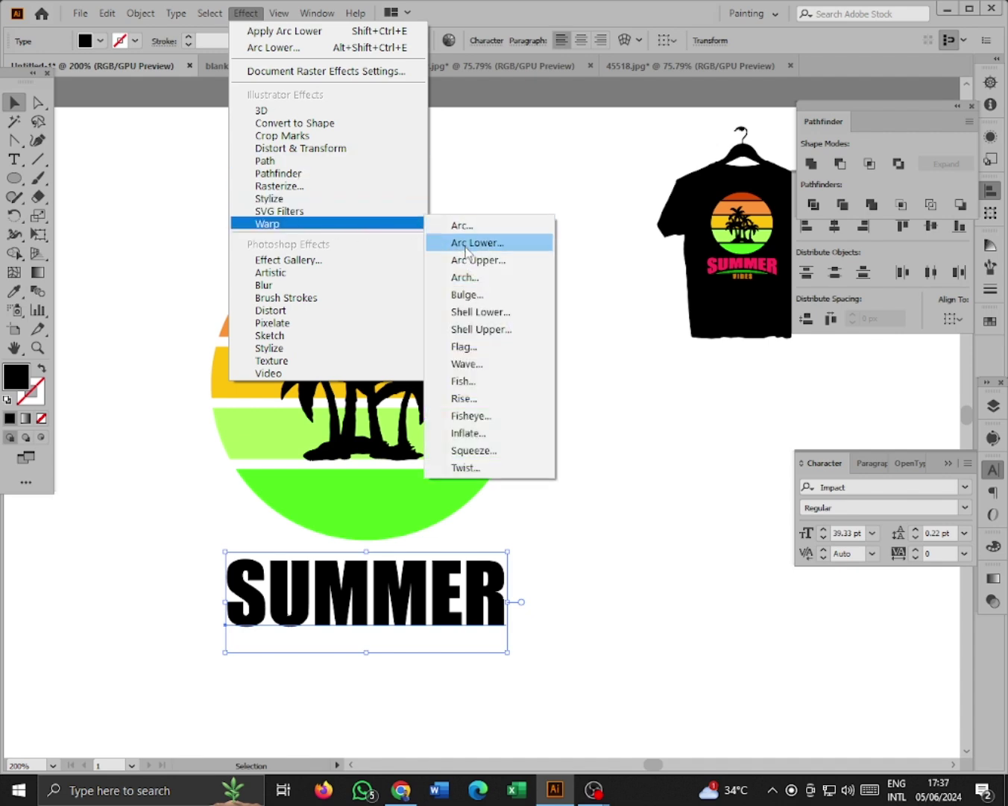
{"action": "left_click", "coordinate": [487, 249]}
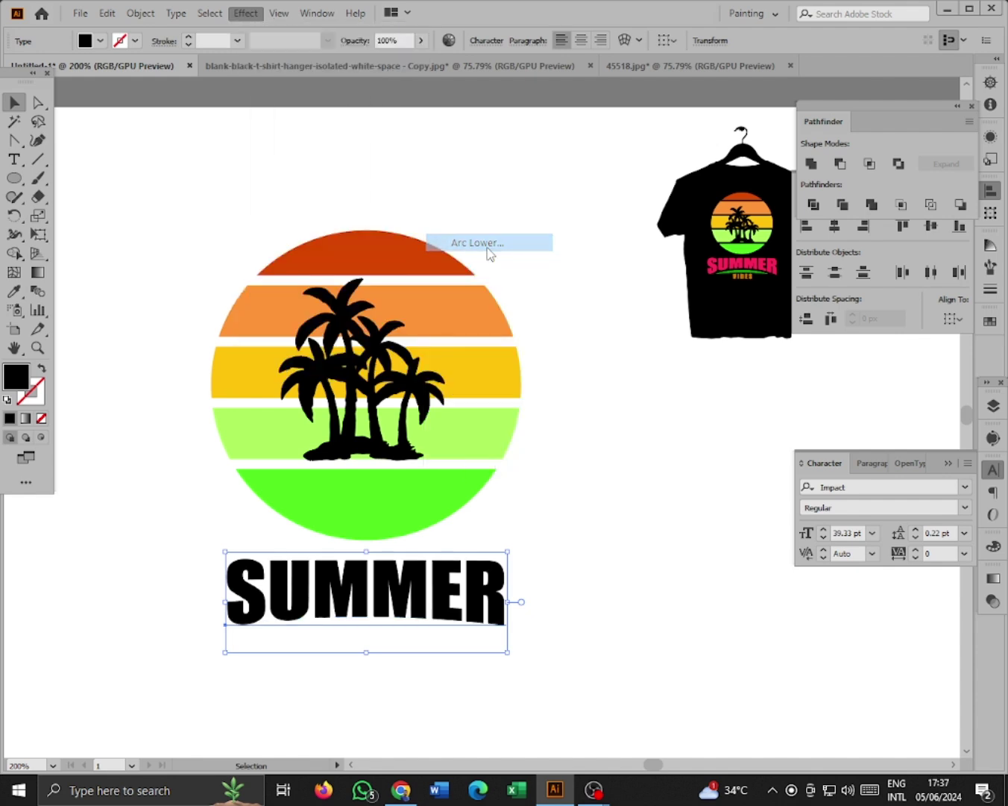
{"action": "left_click", "coordinate": [818, 325]}
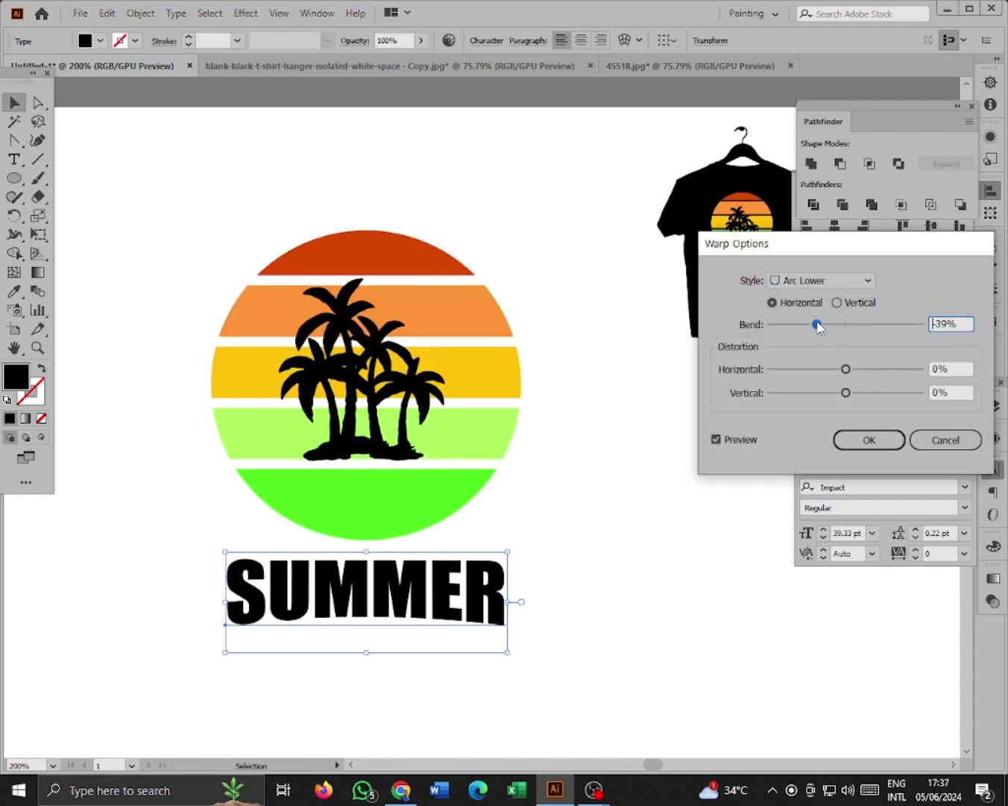
{"action": "left_click_drag", "start_coordinate": [832, 326], "coordinate": [830, 326]}
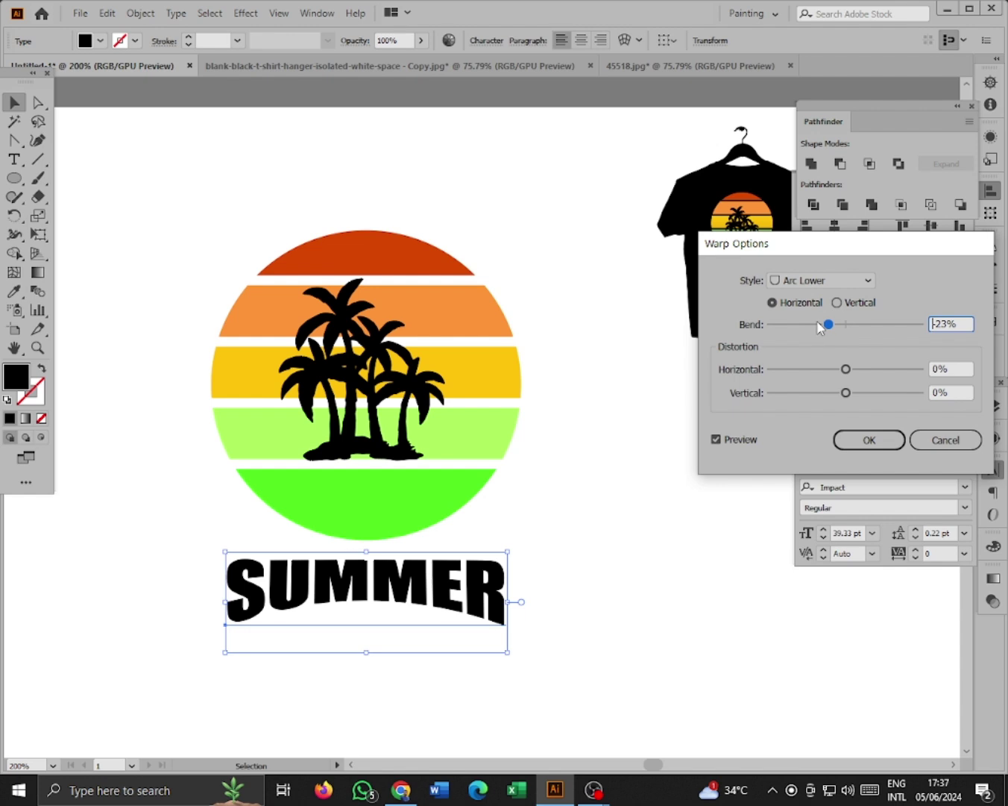
{"action": "left_click", "coordinate": [819, 325]}
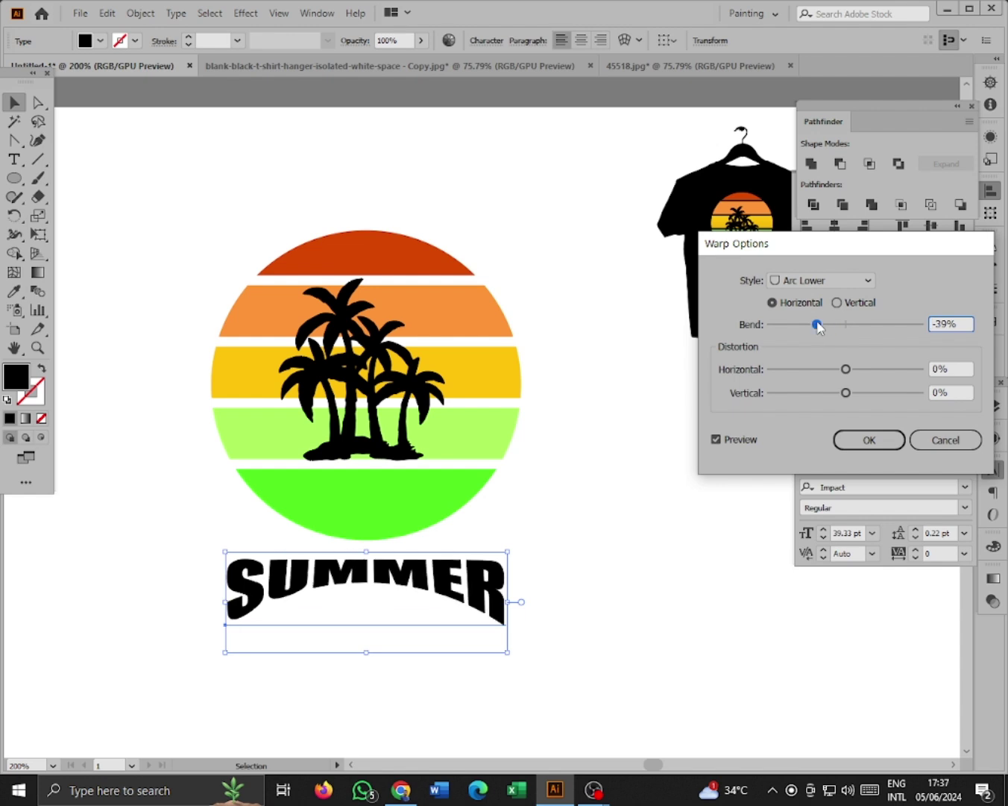
{"action": "left_click", "coordinate": [870, 441]}
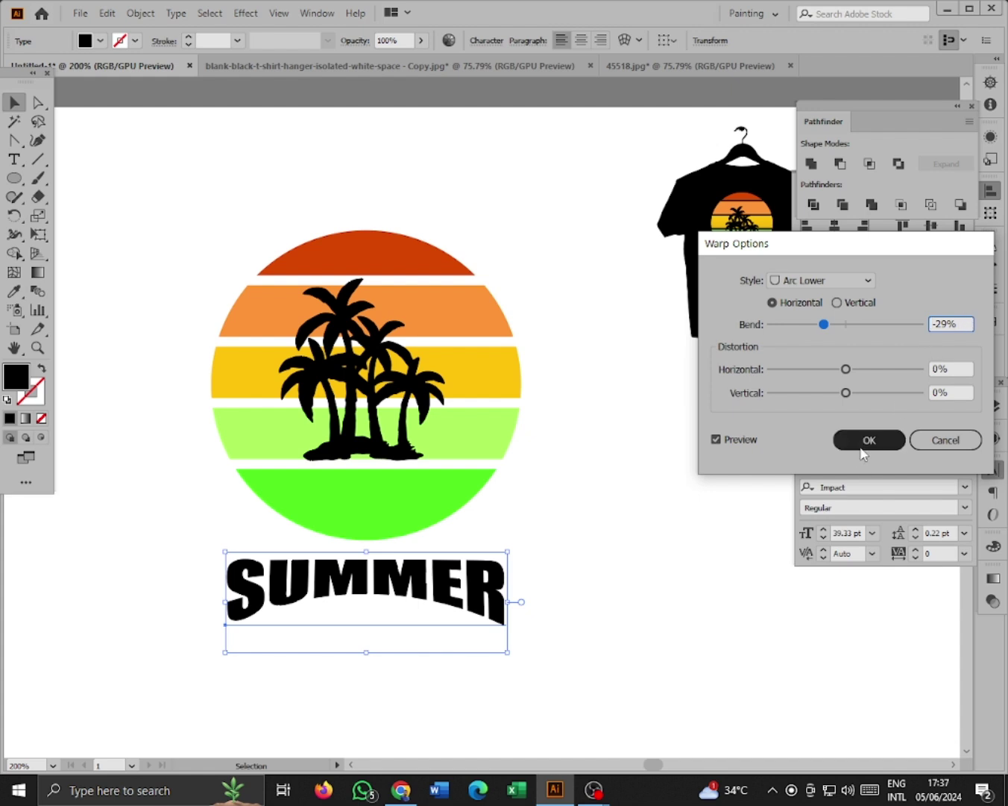
{"action": "left_click", "coordinate": [865, 446]}
- Shift the warped SUMMER text slightly to the right beneath the striped circle
{"action": "double_click", "coordinate": [477, 595]}
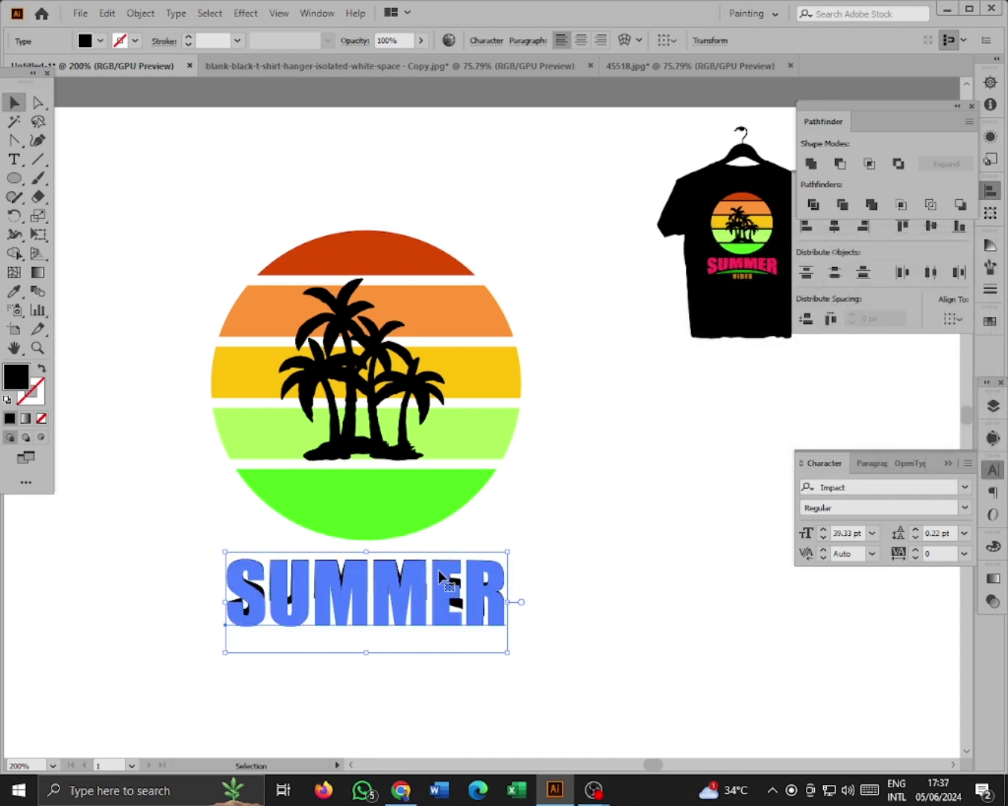
{"action": "left_click_drag", "start_coordinate": [441, 576], "coordinate": [447, 575]}
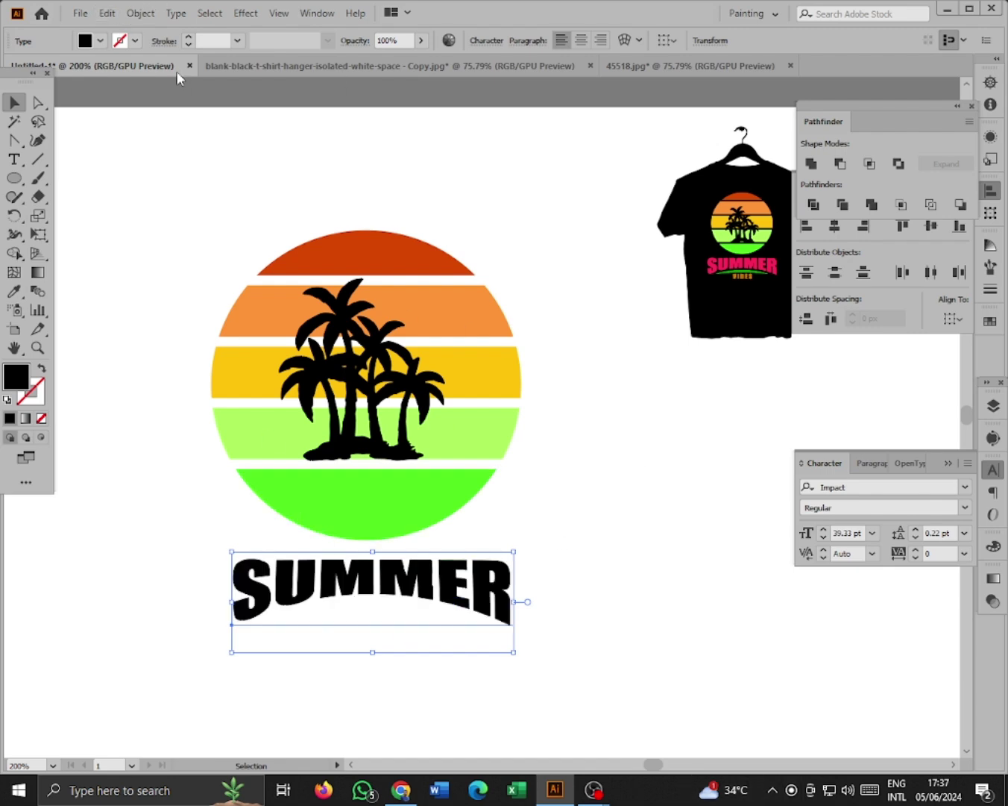
{"action": "left_click", "coordinate": [140, 13]}
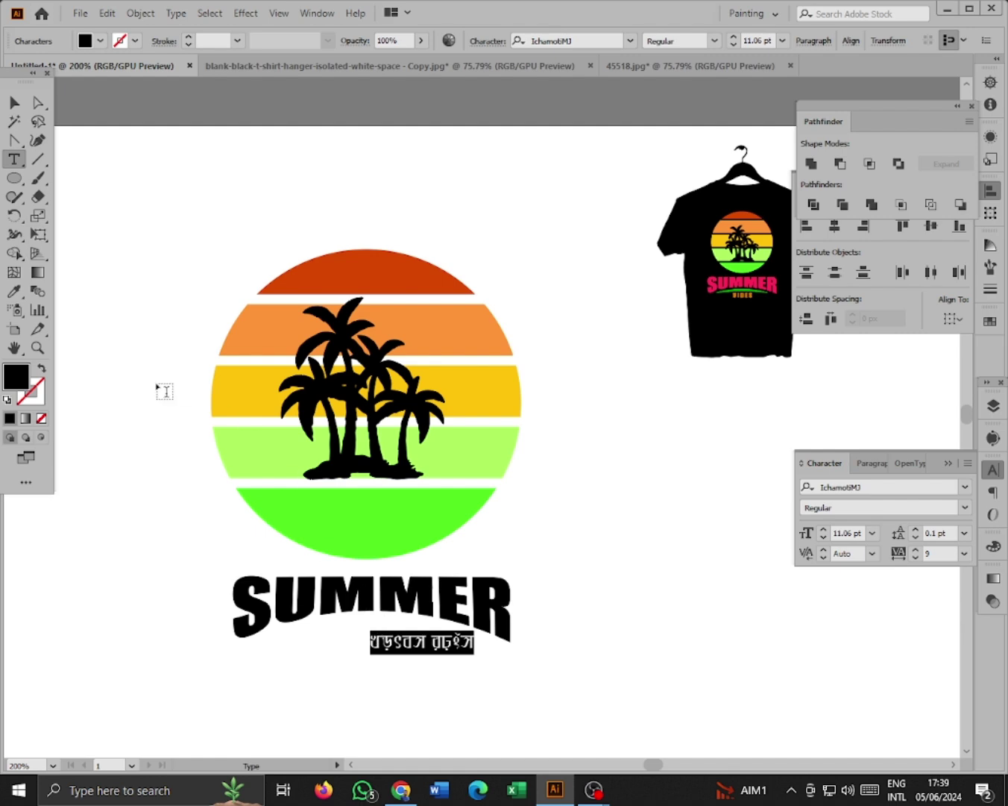
- Set the placeholder text below SUMMER to the Impact font and replace it with "vides"
{"action": "left_click", "coordinate": [630, 40]}
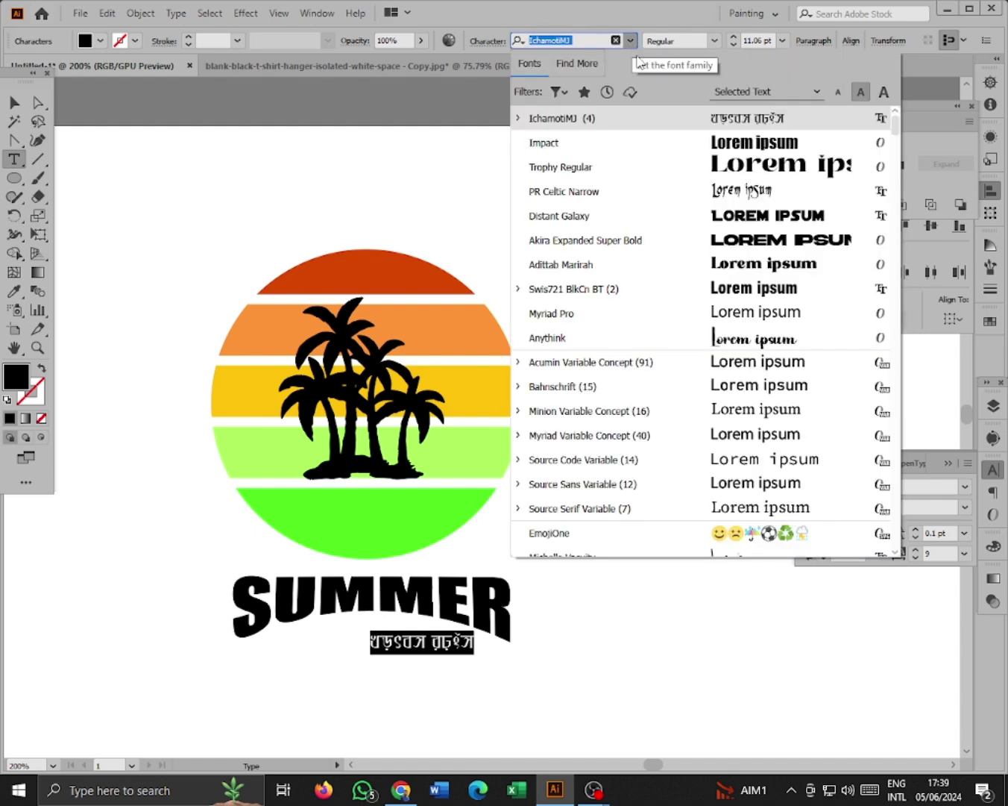
{"action": "left_click", "coordinate": [727, 147]}
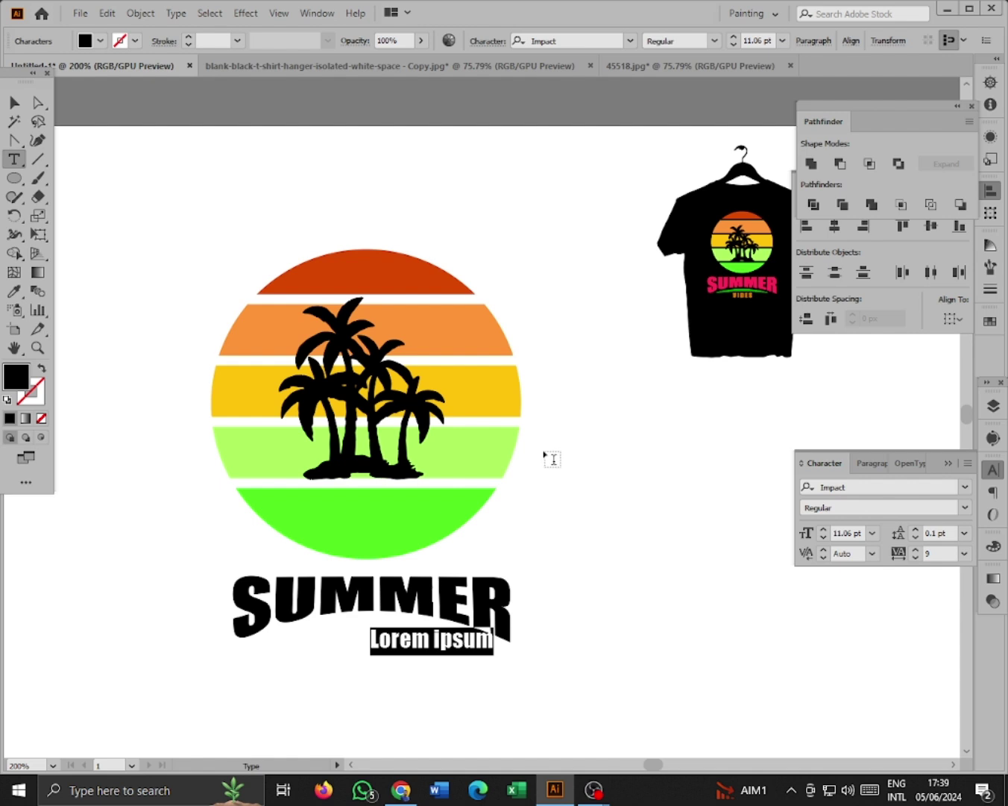
{"action": "type", "text": "v"}
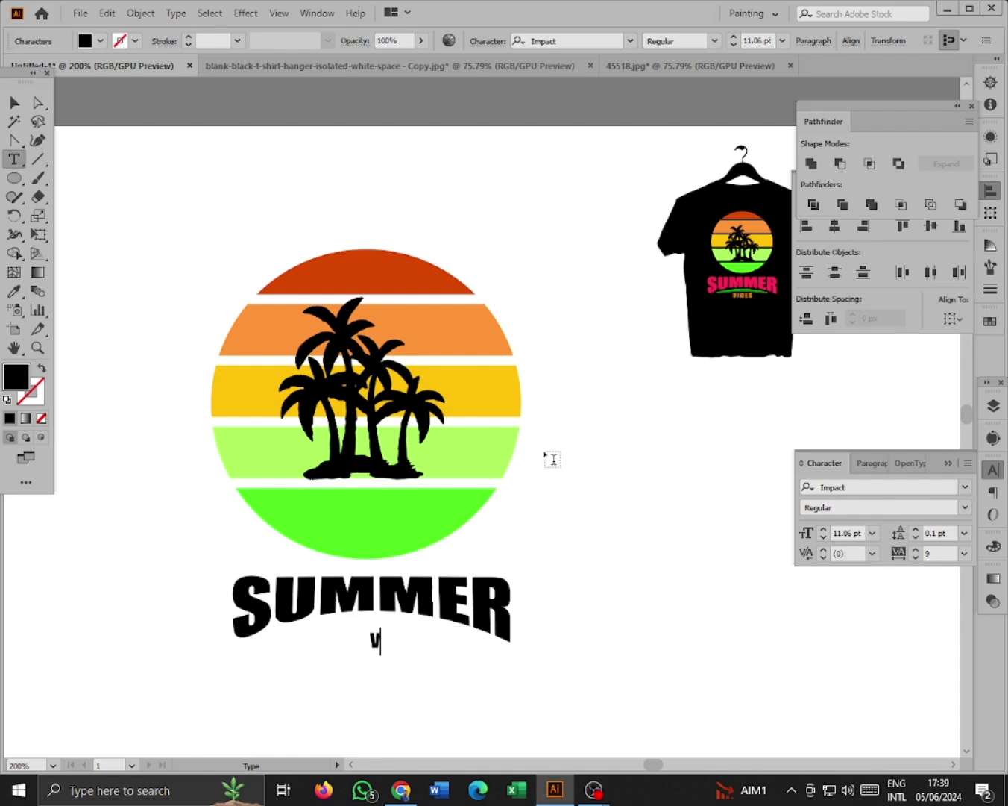
{"action": "type", "text": "ides"}
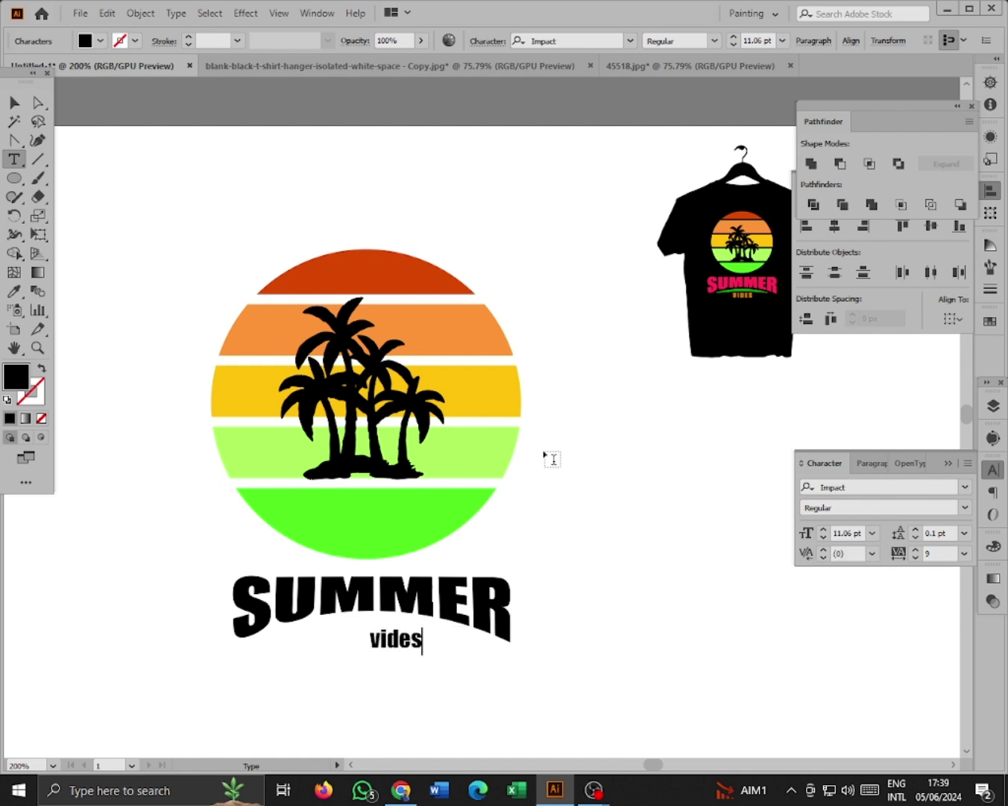
{"action": "left_click", "coordinate": [16, 105]}
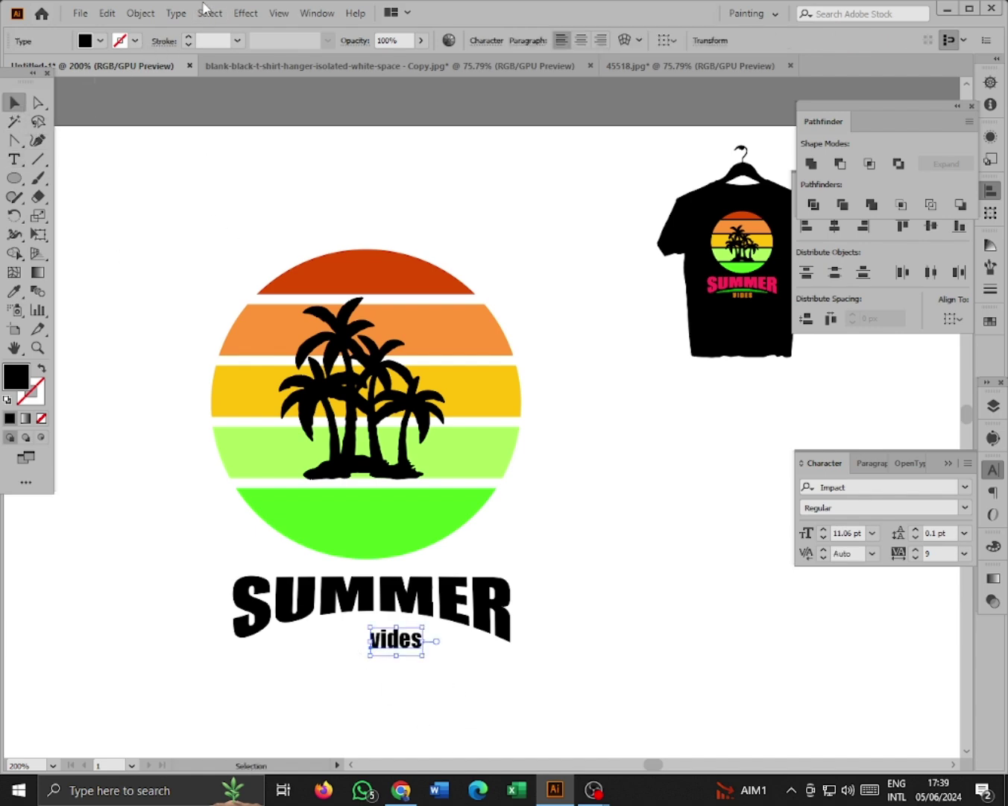
- Convert the "vides" text to uppercase and move it to just below the middle of SUMMER
{"action": "left_click", "coordinate": [176, 13]}
{"action": "mouse_move", "coordinate": [235, 265]}
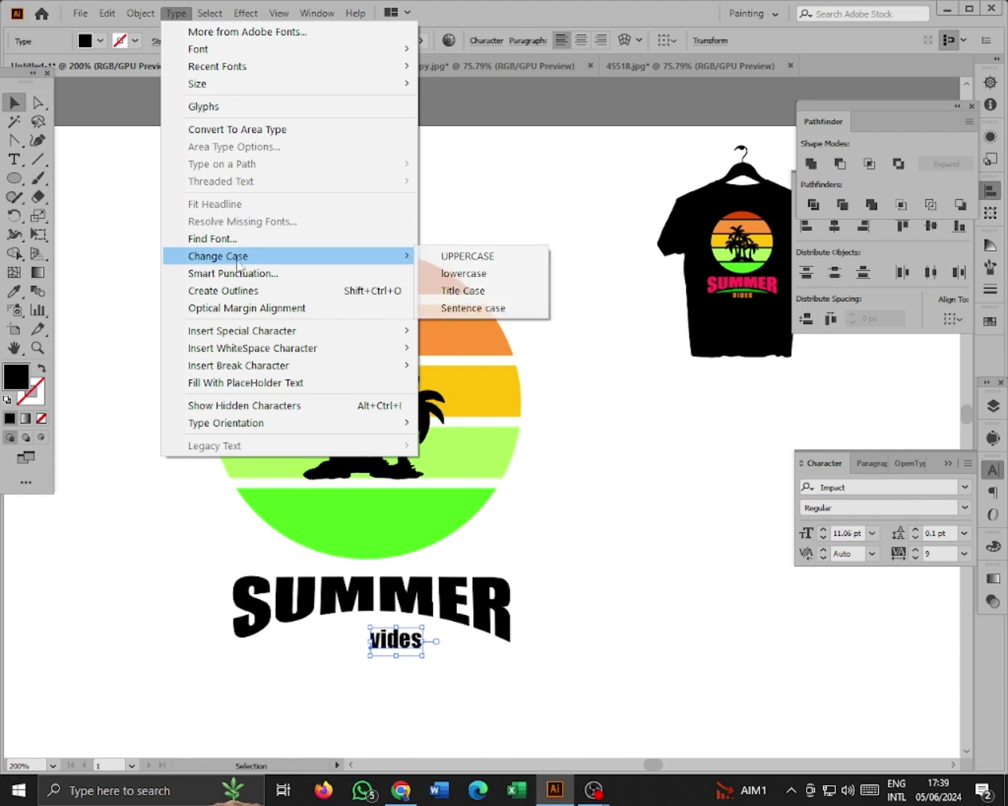
{"action": "left_click", "coordinate": [458, 258]}
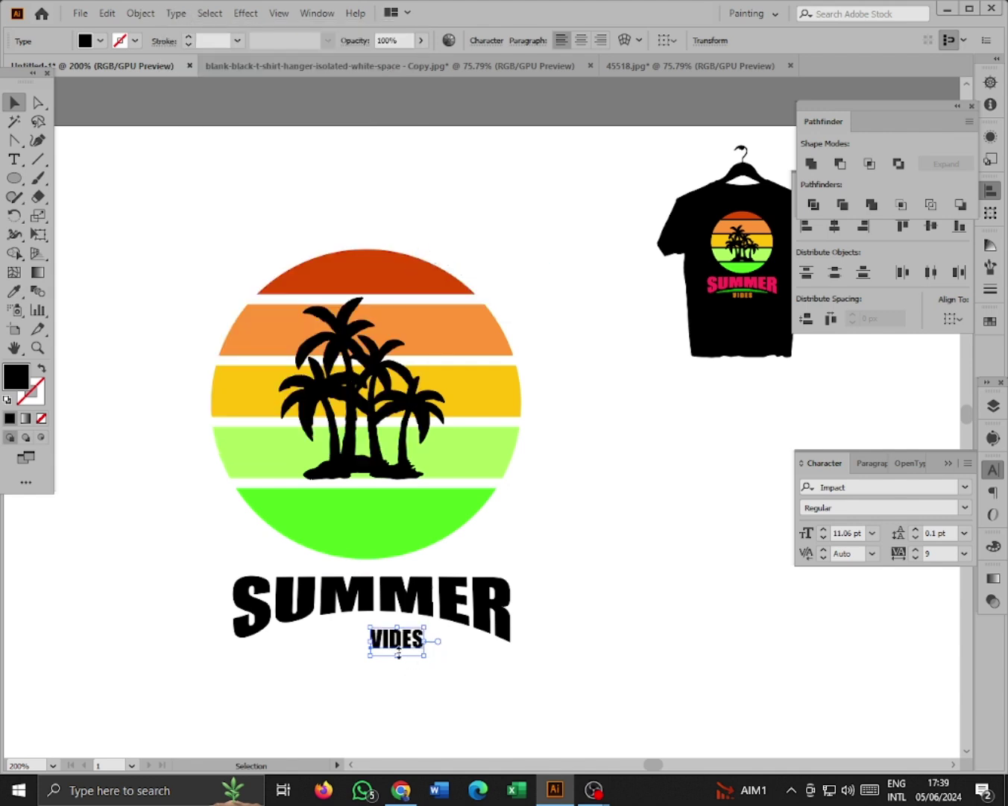
{"action": "left_click_drag", "start_coordinate": [403, 641], "coordinate": [384, 662]}
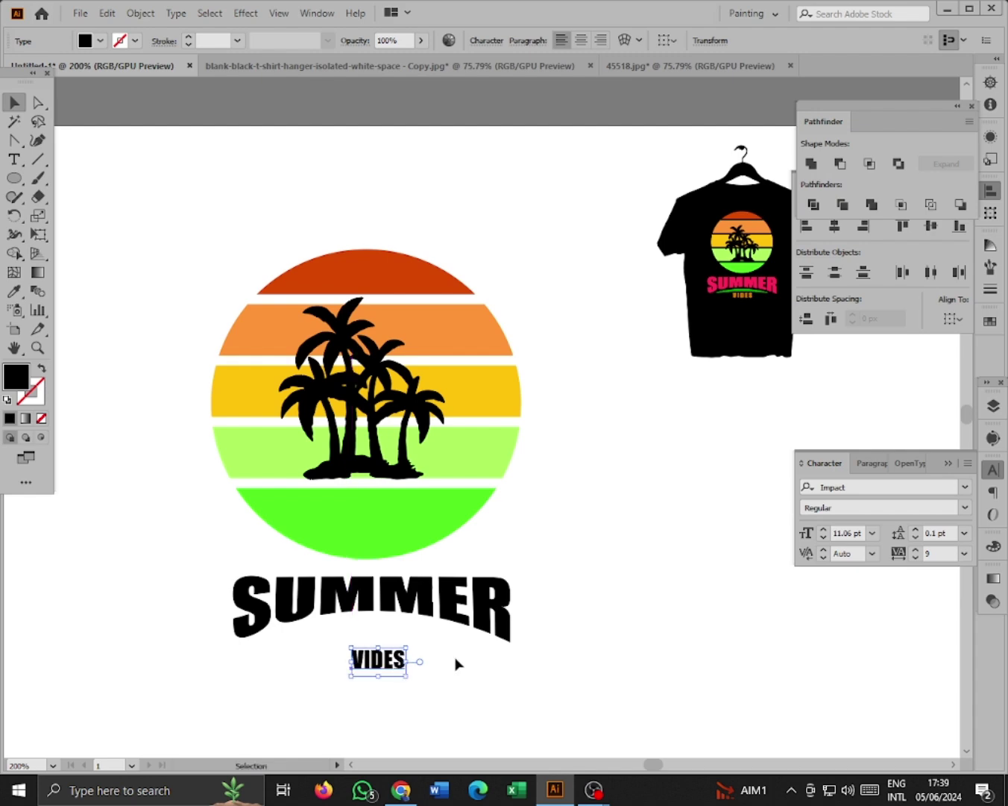
- Increase the tracking of the VIDES text to 182 and re-centre it under SUMMER
{"action": "left_click", "coordinate": [944, 553]}
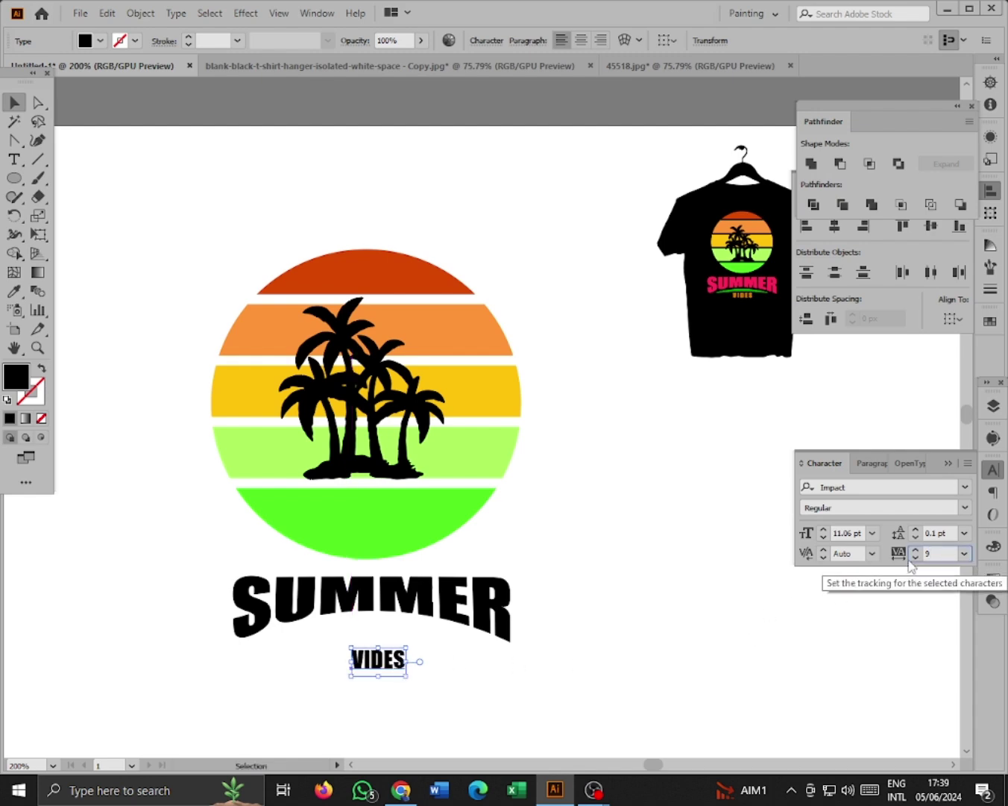
{"action": "key", "text": "Up"}
{"action": "key", "text": "Up"}
{"action": "key", "text": "Up"}
{"action": "key", "text": "Up"}
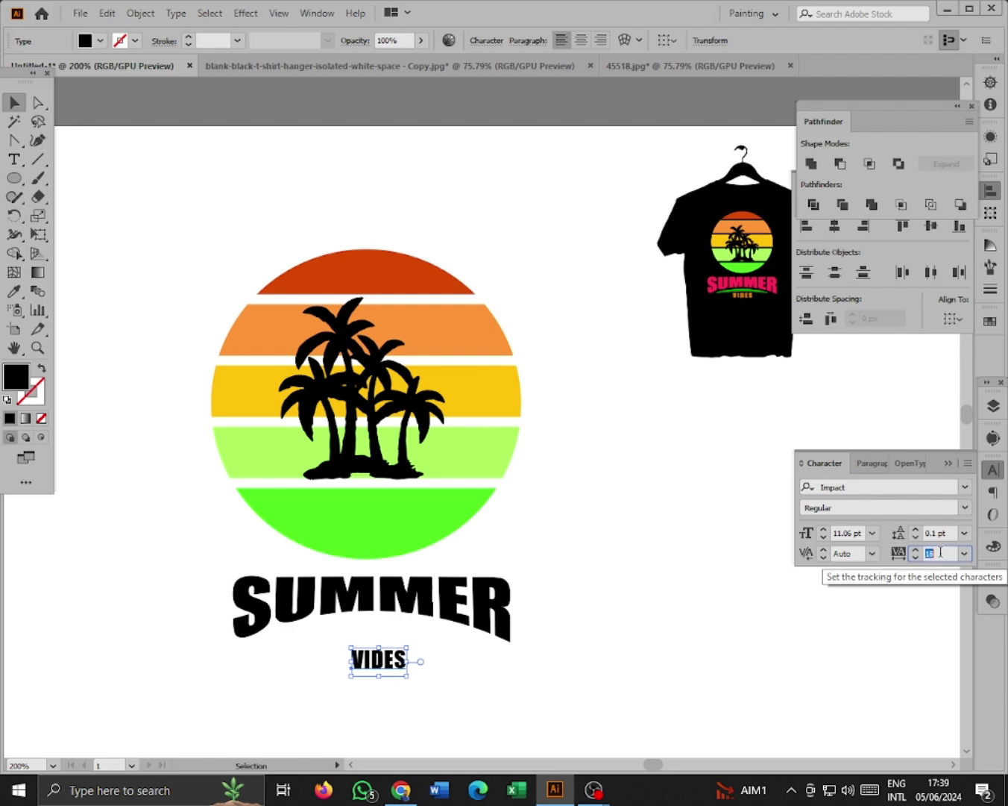
{"action": "key", "text": "Up"}
{"action": "key", "text": "Up"}
{"action": "key", "text": "Up"}
{"action": "key", "text": "Up"}
{"action": "key", "text": "Up"}
{"action": "key", "text": "Up"}
{"action": "key", "text": "Up"}
{"action": "key", "text": "Up"}
{"action": "key", "text": "Up"}
{"action": "key", "text": "Up"}
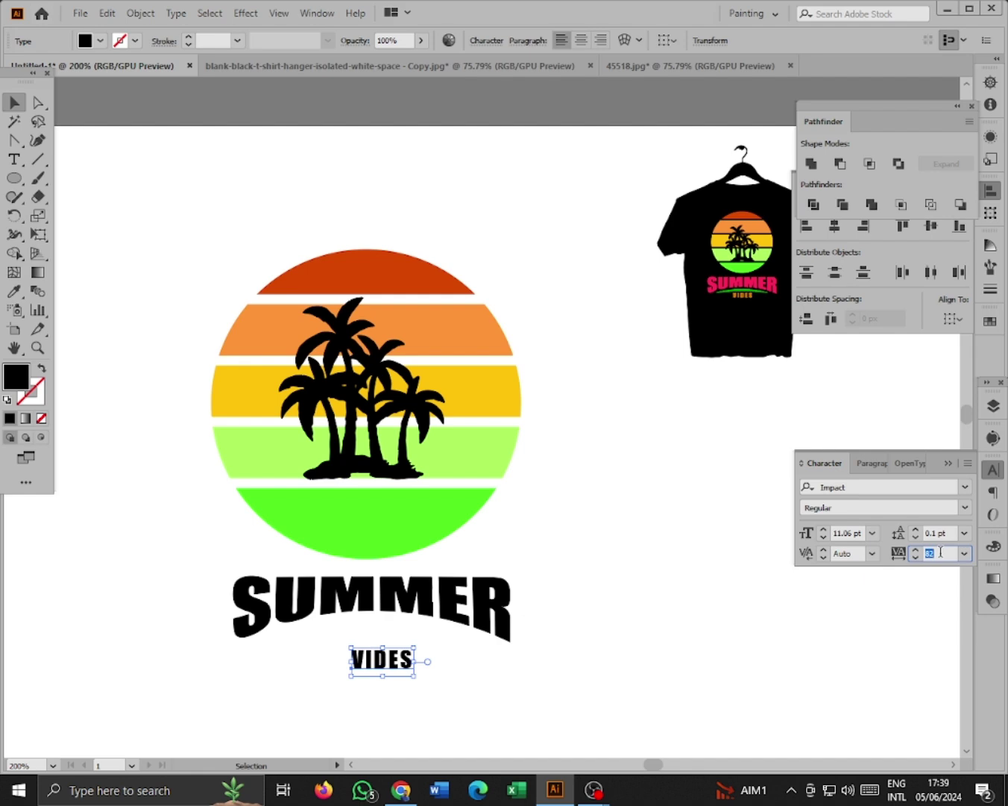
{"action": "key", "text": "Up"}
{"action": "key", "text": "Up"}
{"action": "key", "text": "Up"}
{"action": "key", "text": "Up"}
{"action": "key", "text": "Up"}
{"action": "key", "text": "Up"}
{"action": "key", "text": "Up"}
{"action": "key", "text": "Up"}
{"action": "key", "text": "Up"}
{"action": "key", "text": "Up"}
{"action": "key", "text": "Up"}
{"action": "key", "text": "Up"}
{"action": "key", "text": "Up"}
{"action": "key", "text": "Up"}
{"action": "key", "text": "Up"}
{"action": "key", "text": "Up"}
{"action": "key", "text": "Up"}
{"action": "key", "text": "Up"}
{"action": "key", "text": "Up"}
{"action": "key", "text": "Up"}
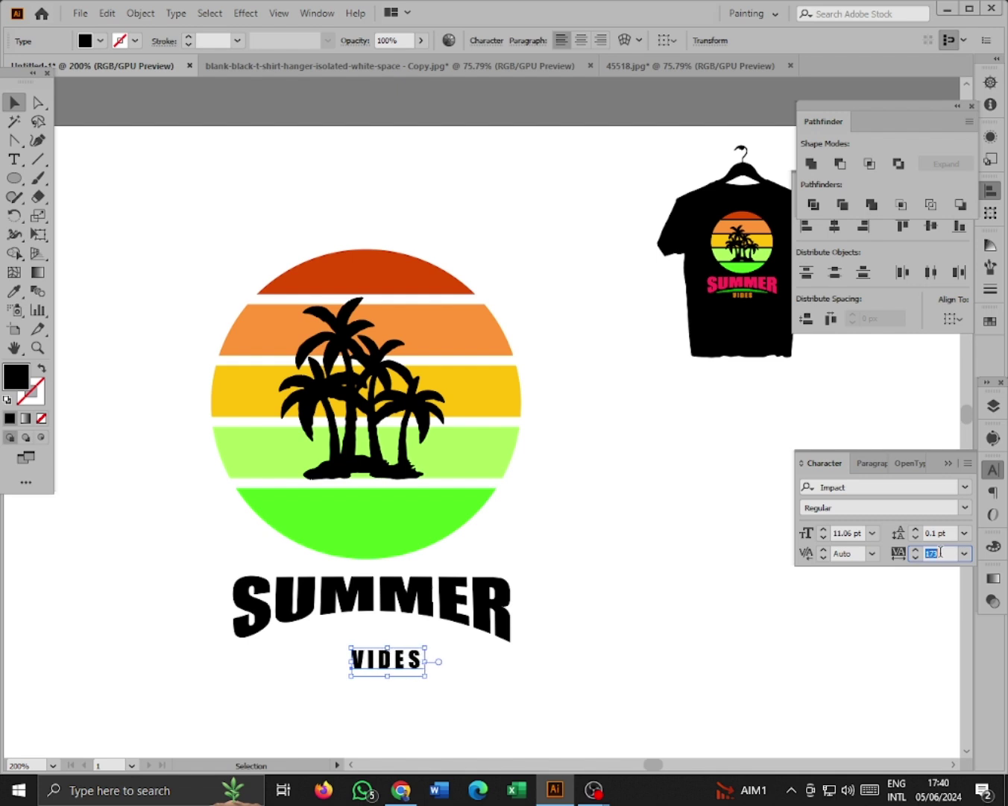
{"action": "key", "text": "Up"}
{"action": "key", "text": "Up"}
{"action": "left_click_drag", "start_coordinate": [384, 662], "coordinate": [370, 661]}
{"action": "left_click", "coordinate": [456, 672]}
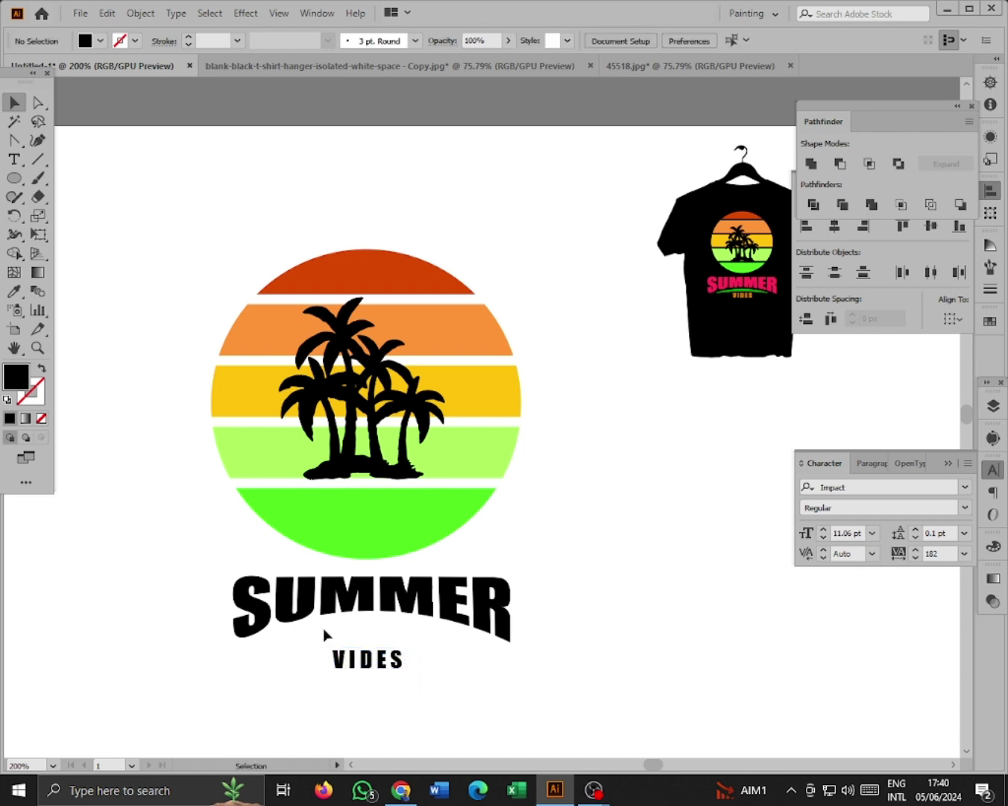
- Scale up the T-shirt mockup to about twice its size as a larger reference beside the design
{"action": "left_click", "coordinate": [766, 308]}
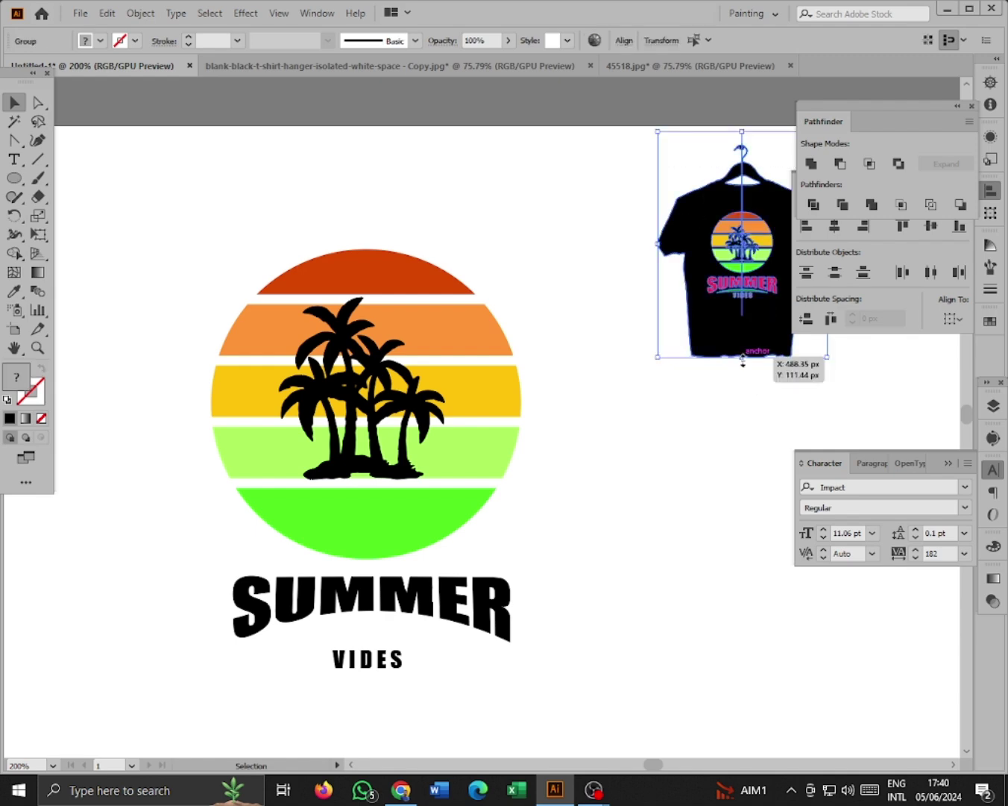
{"action": "left_click_drag", "start_coordinate": [742, 360], "coordinate": [779, 565]}
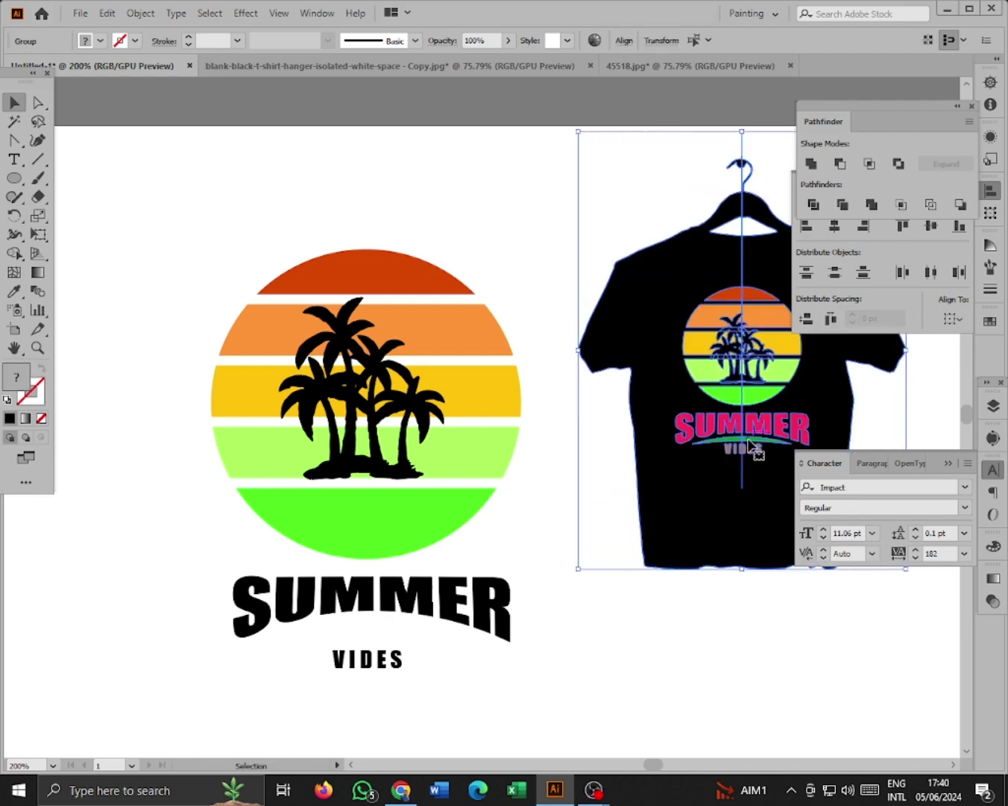
{"action": "left_click", "coordinate": [514, 279]}
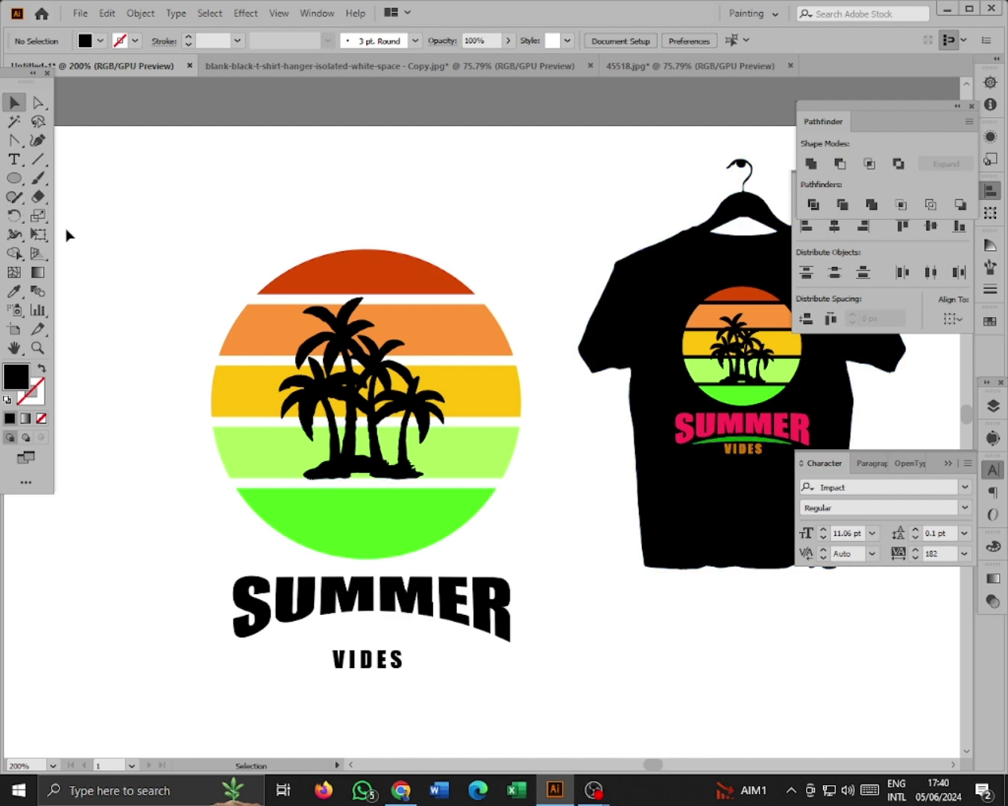
- Draw a horizontal line about 100 px long between SUMMER and VIDES and give it a 7 pt stroke
{"action": "left_click", "coordinate": [38, 159]}
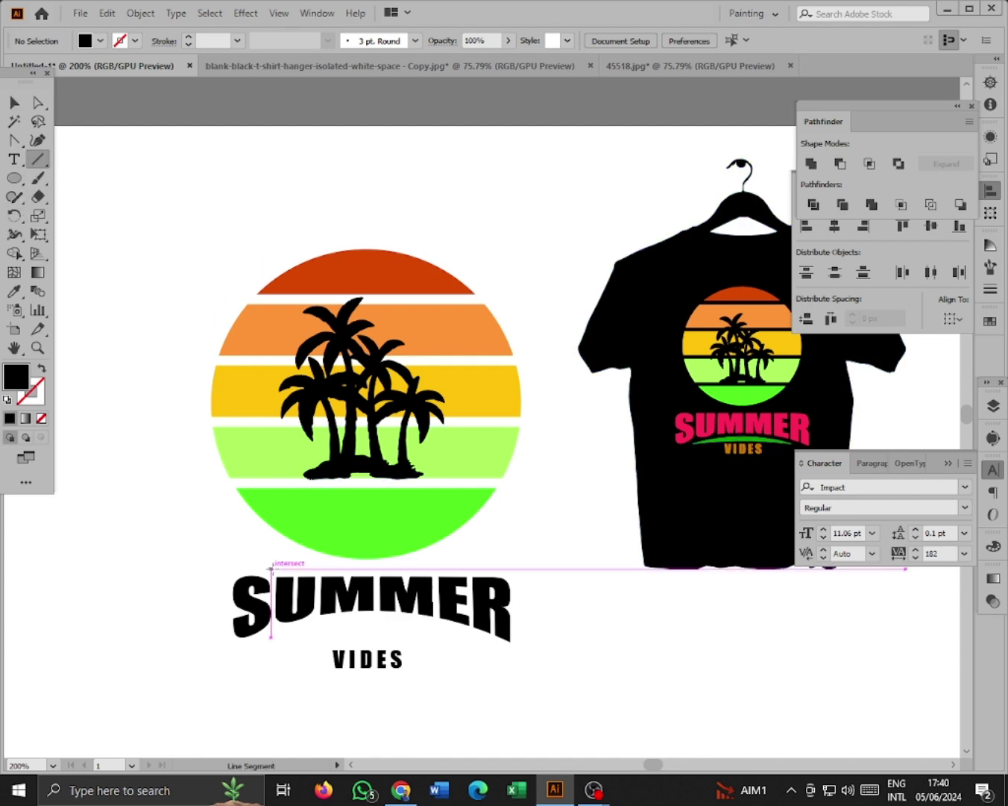
{"action": "left_click_drag", "start_coordinate": [267, 650], "coordinate": [475, 648]}
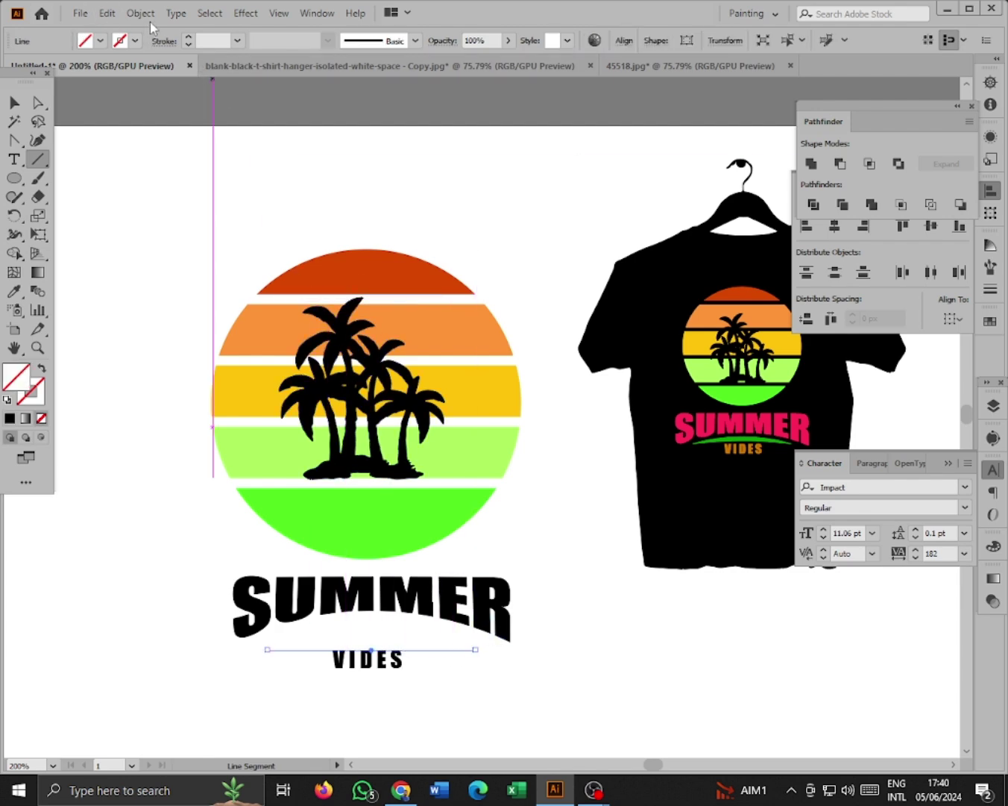
{"action": "left_click", "coordinate": [188, 37]}
{"action": "left_click", "coordinate": [189, 38]}
{"action": "left_click", "coordinate": [190, 38]}
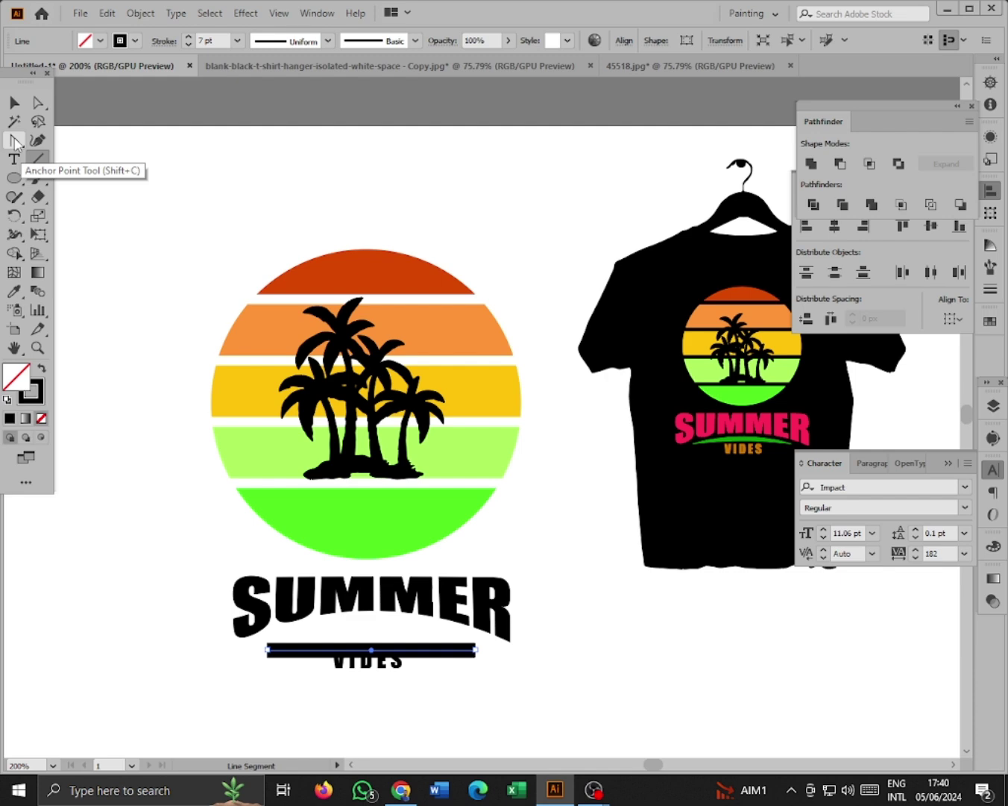
- Bend the line between SUMMER and VIDES into an upward arch about 12 px high with the Anchor Point tool
{"action": "left_click", "coordinate": [15, 141]}
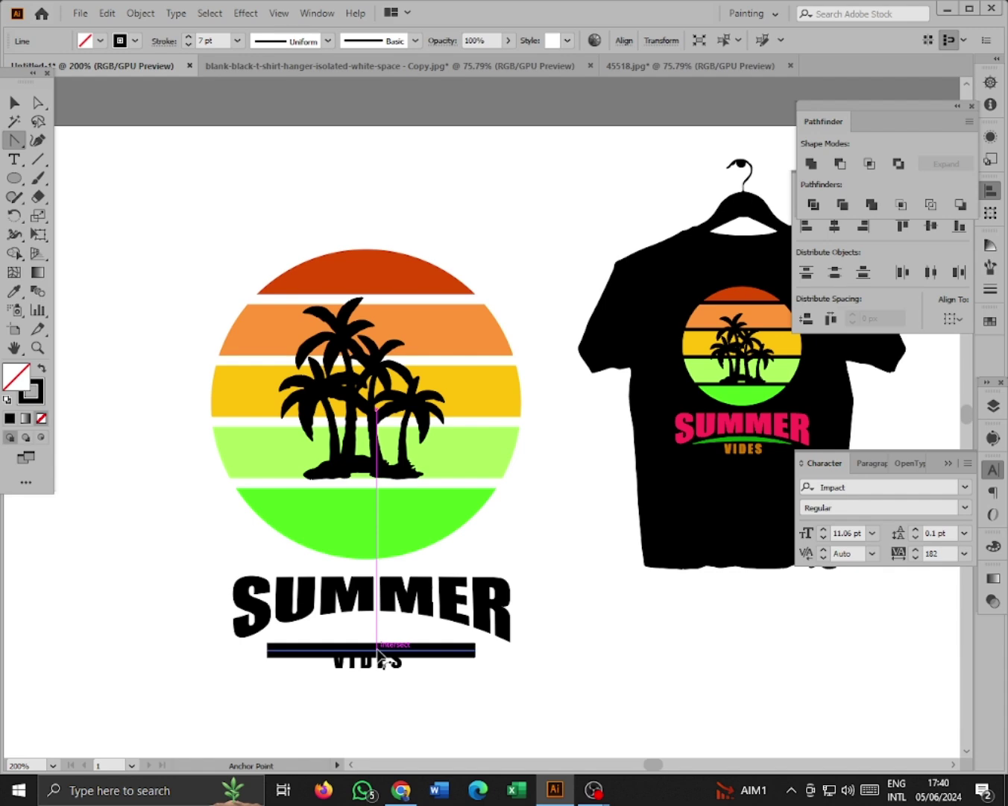
{"action": "mouse_move", "coordinate": [377, 654]}
{"action": "left_mouse_down"}
{"action": "mouse_move", "coordinate": [378, 625]}
{"action": "mouse_move", "coordinate": [379, 635]}
{"action": "left_mouse_up"}
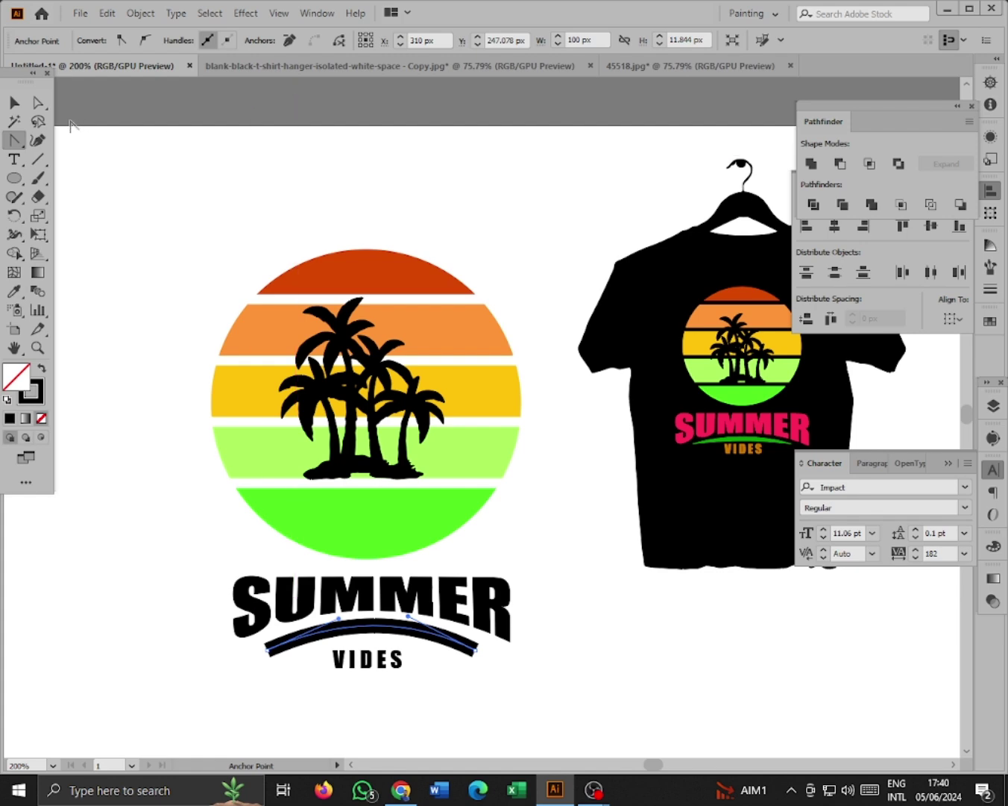
{"action": "left_click", "coordinate": [14, 103]}
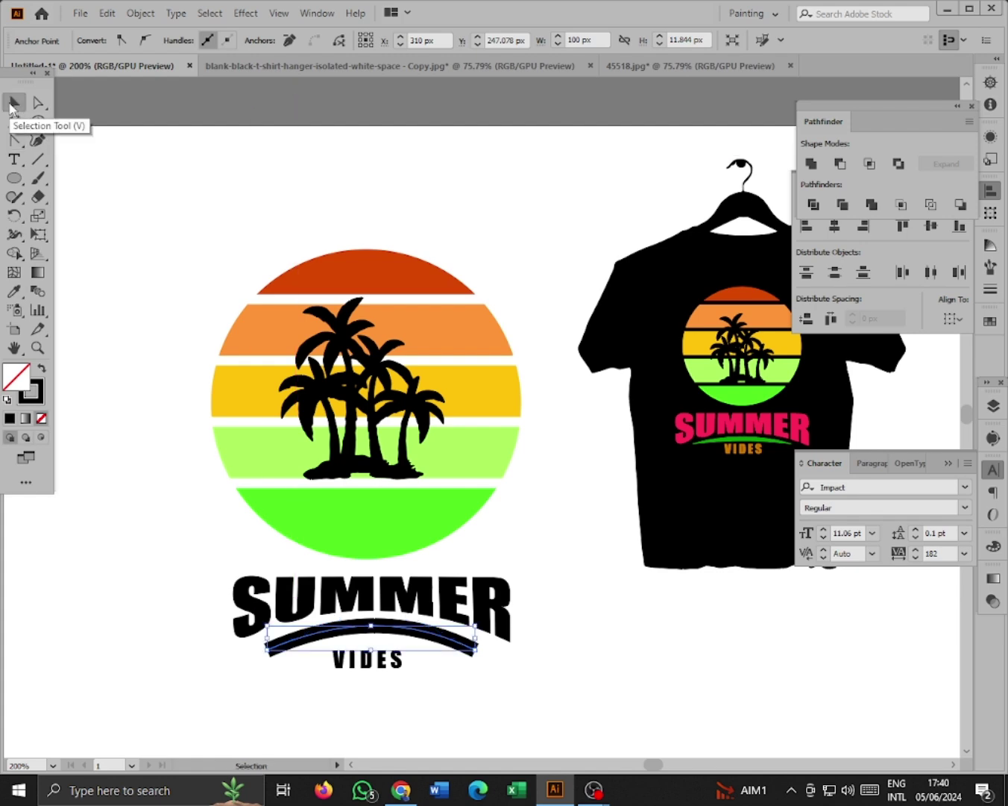
{"action": "left_click", "coordinate": [606, 690]}
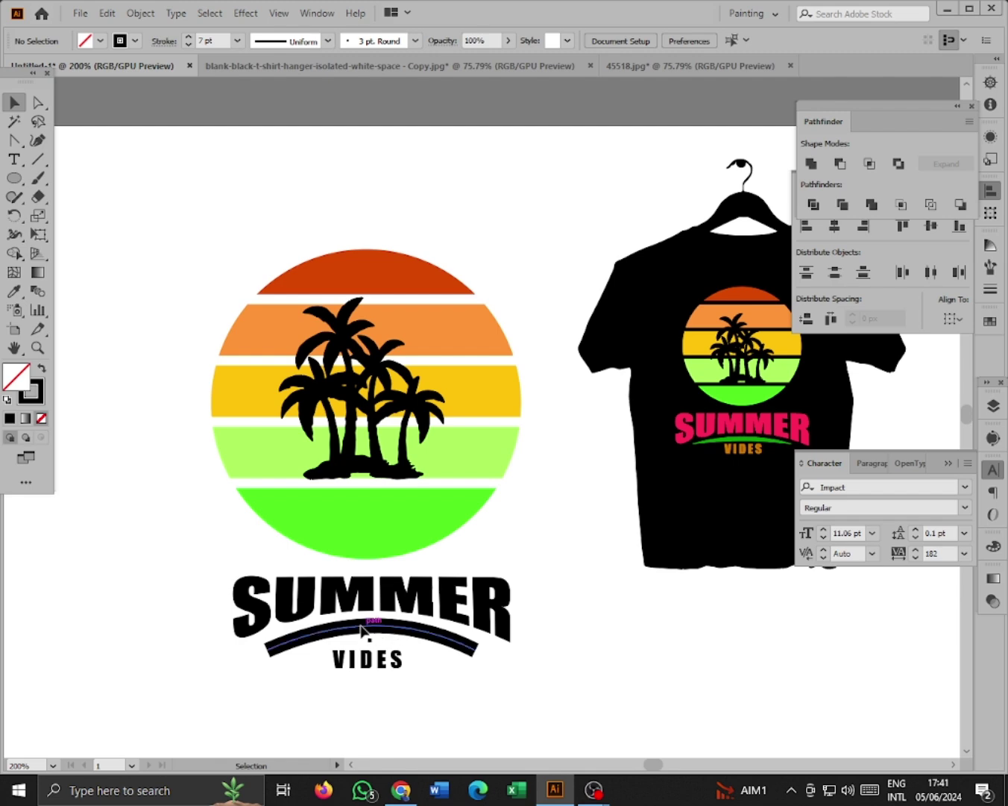
{"action": "left_click", "coordinate": [371, 626]}
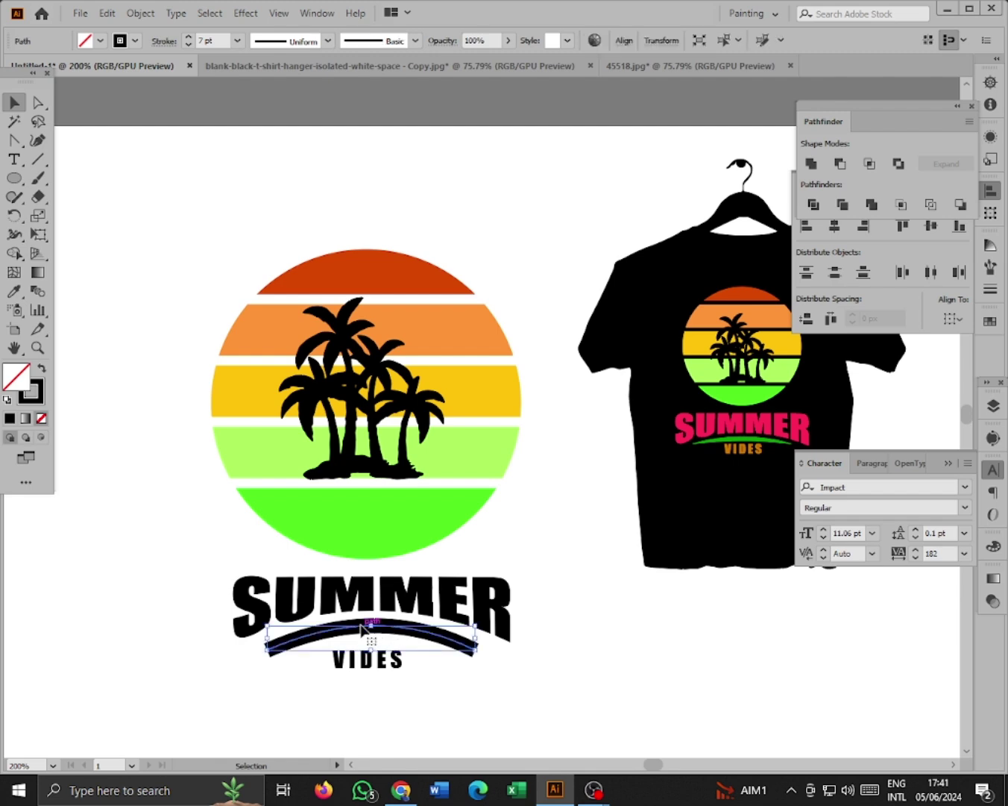
- Apply the width profile with both ends tapered to the arched line and expand its appearance into a filled shape
{"action": "left_click", "coordinate": [329, 41]}
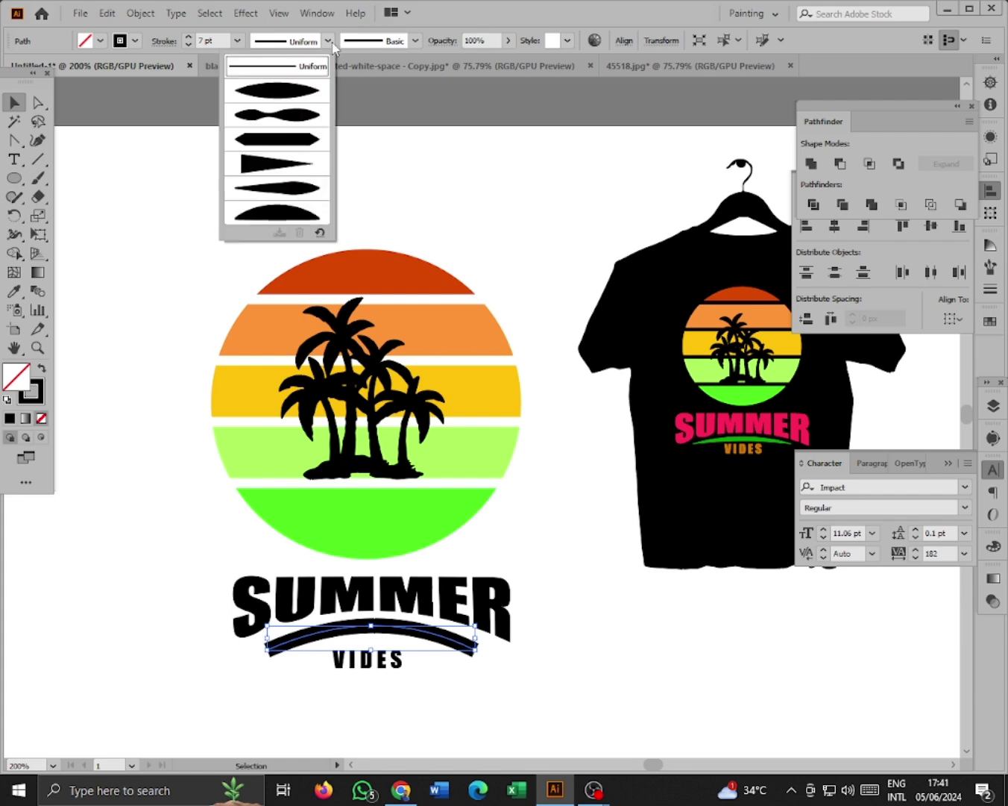
{"action": "left_click", "coordinate": [282, 98]}
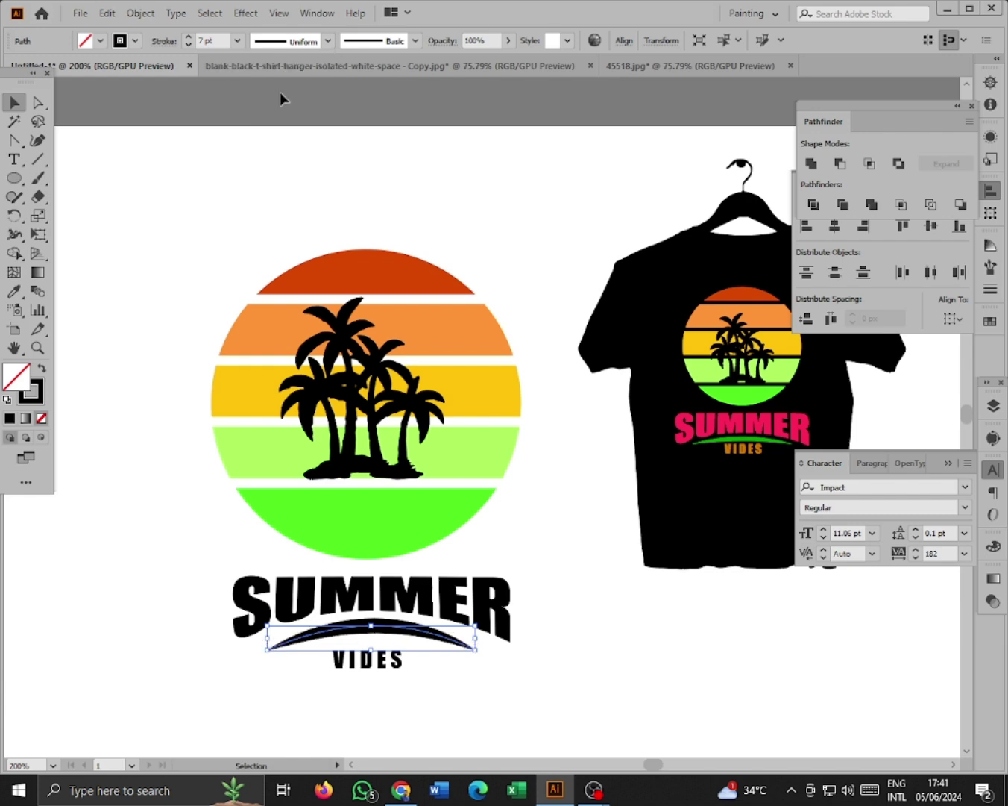
{"action": "left_click", "coordinate": [590, 641]}
{"action": "left_click", "coordinate": [391, 629]}
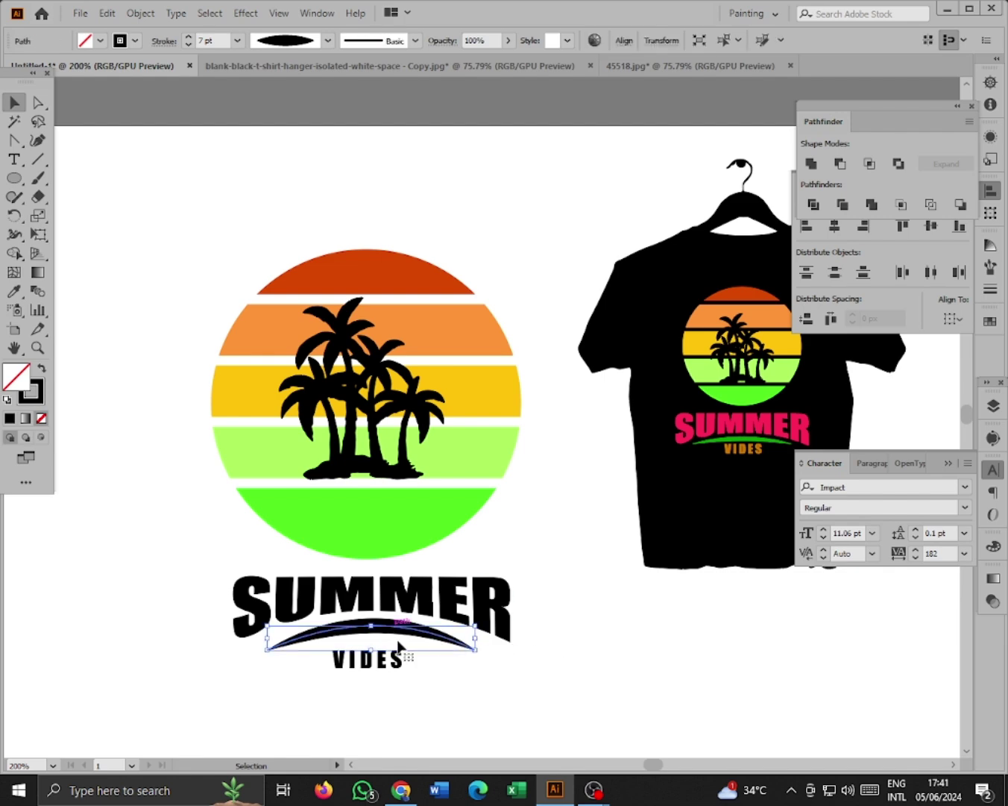
{"action": "left_click", "coordinate": [143, 13]}
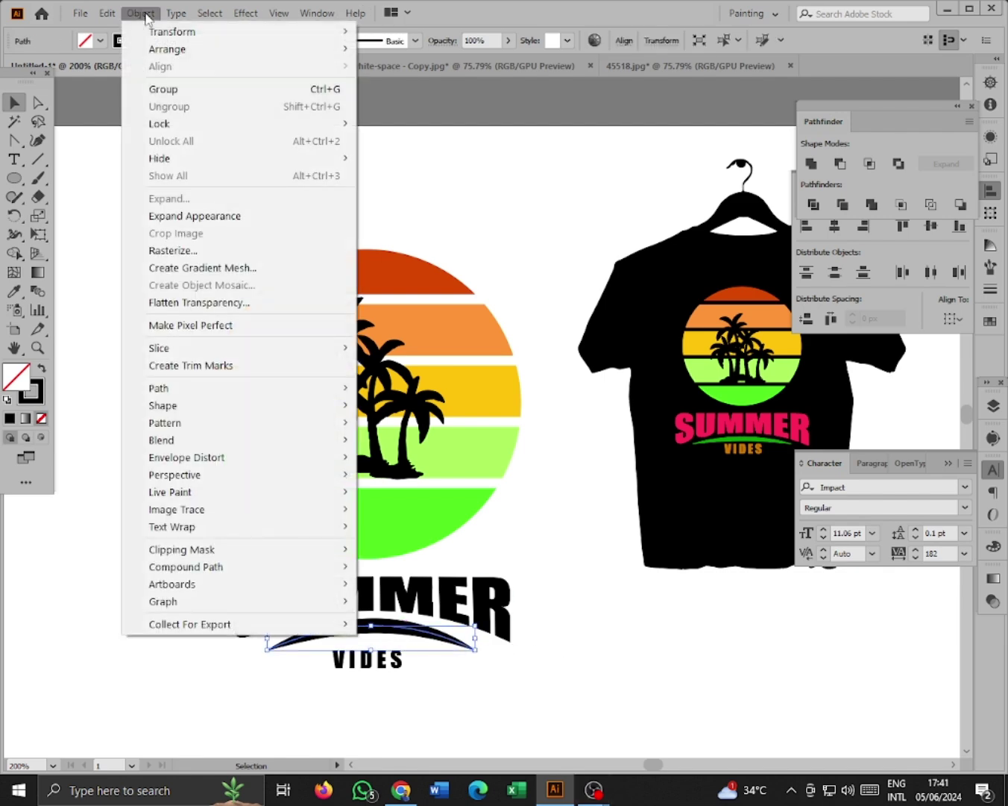
{"action": "left_click", "coordinate": [180, 220]}
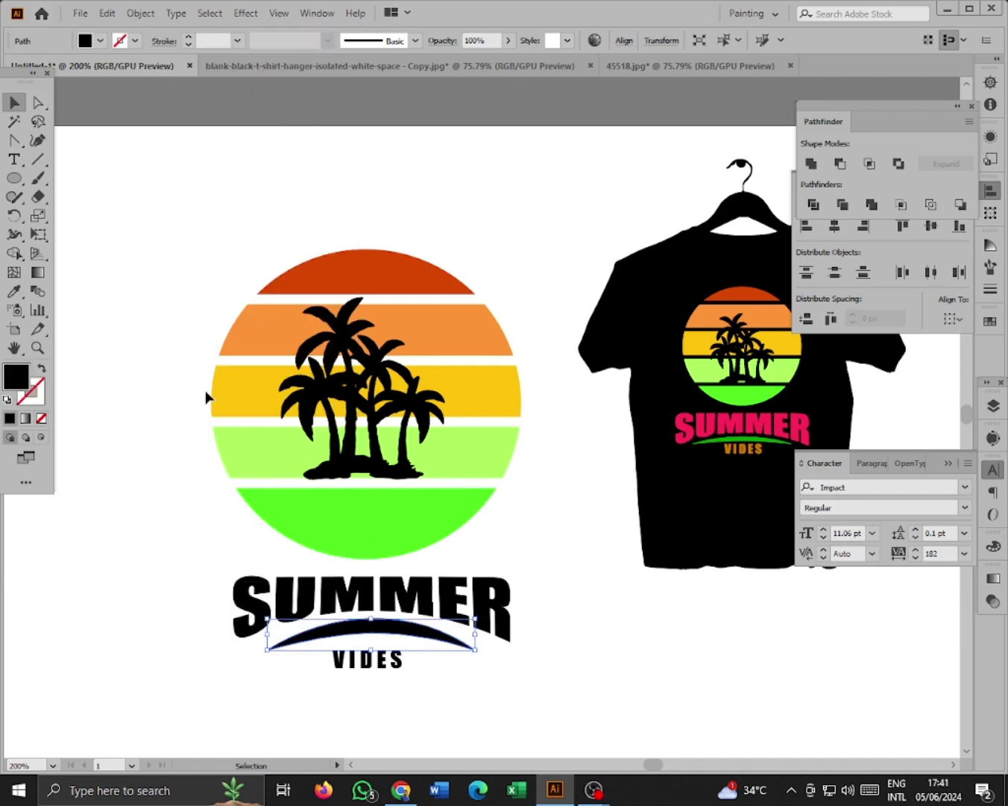
{"action": "left_click", "coordinate": [643, 646]}
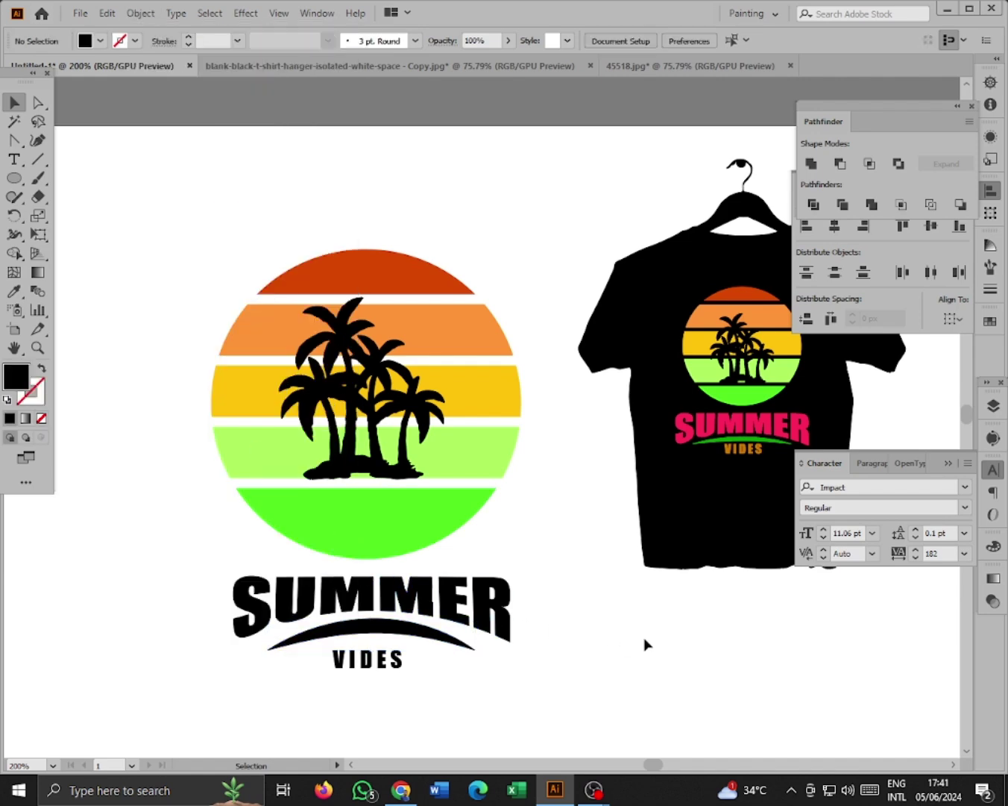
{"action": "left_click", "coordinate": [411, 590]}
{"action": "right_click", "coordinate": [412, 588]}
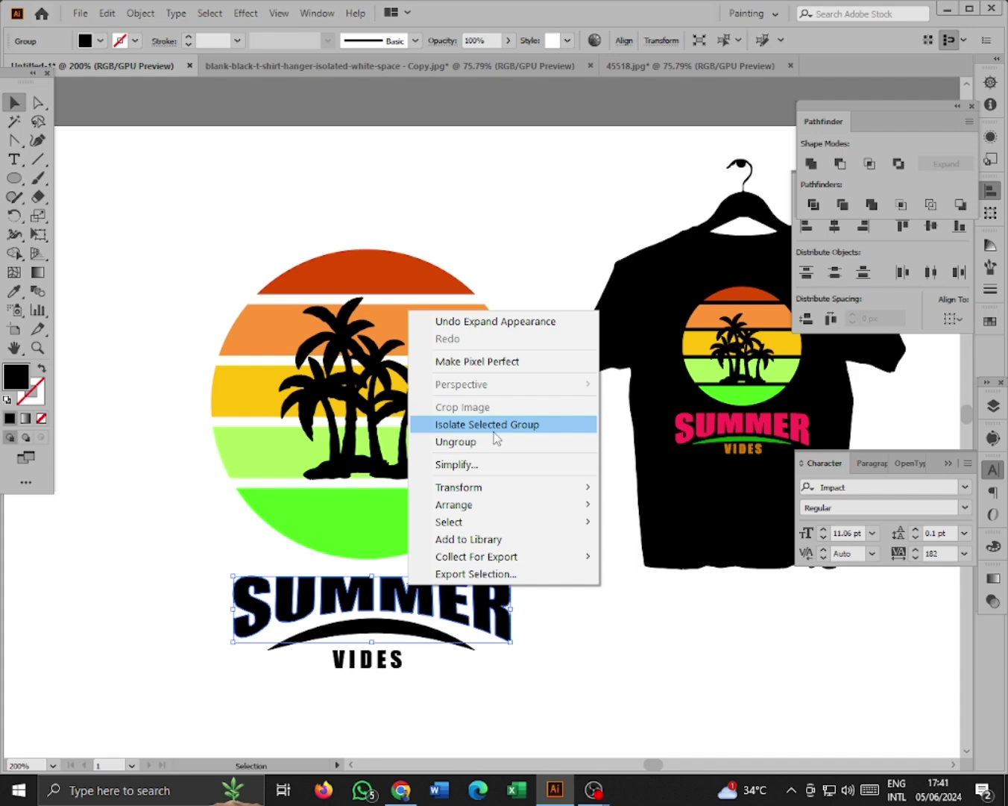
{"action": "left_click", "coordinate": [603, 631]}
{"action": "left_click", "coordinate": [504, 620]}
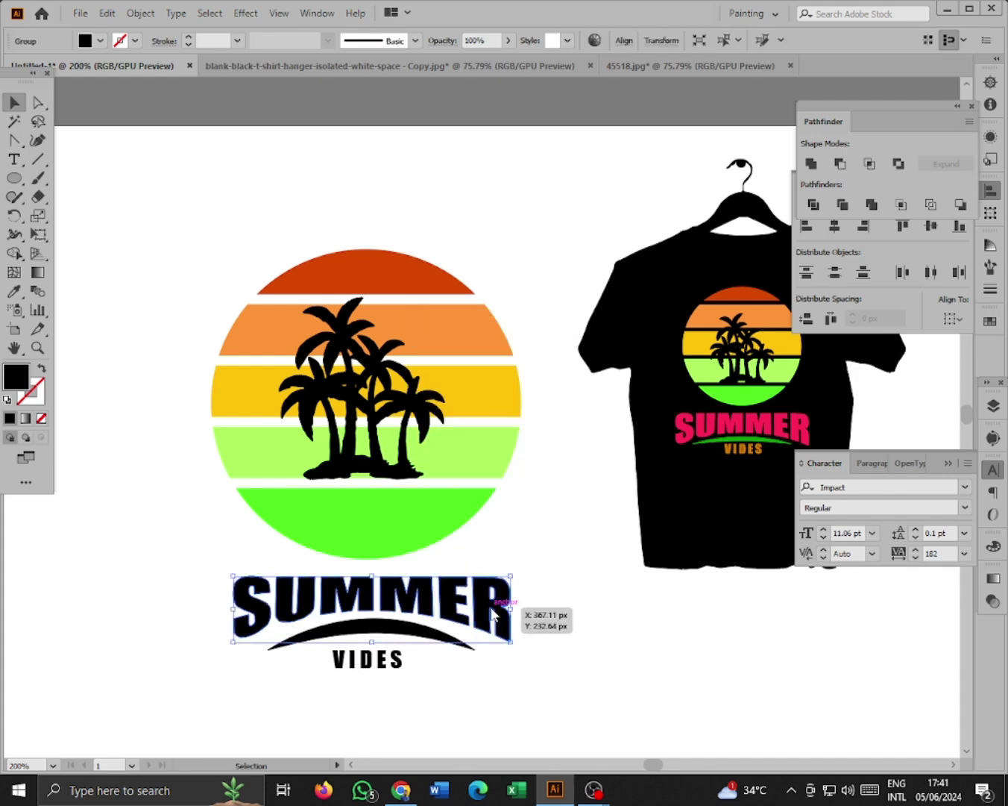
{"action": "right_click", "coordinate": [492, 616]}
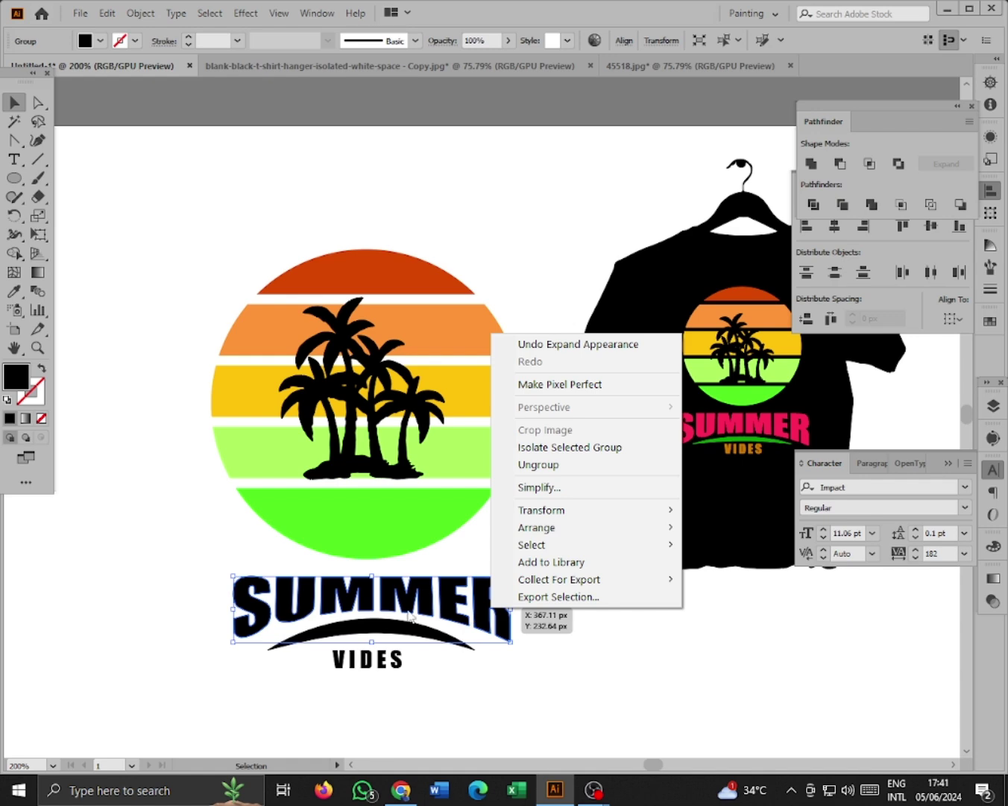
{"action": "left_click", "coordinate": [409, 611]}
- Convert the VIDES text to outlines
{"action": "left_click", "coordinate": [373, 665]}
{"action": "right_click", "coordinate": [364, 661]}
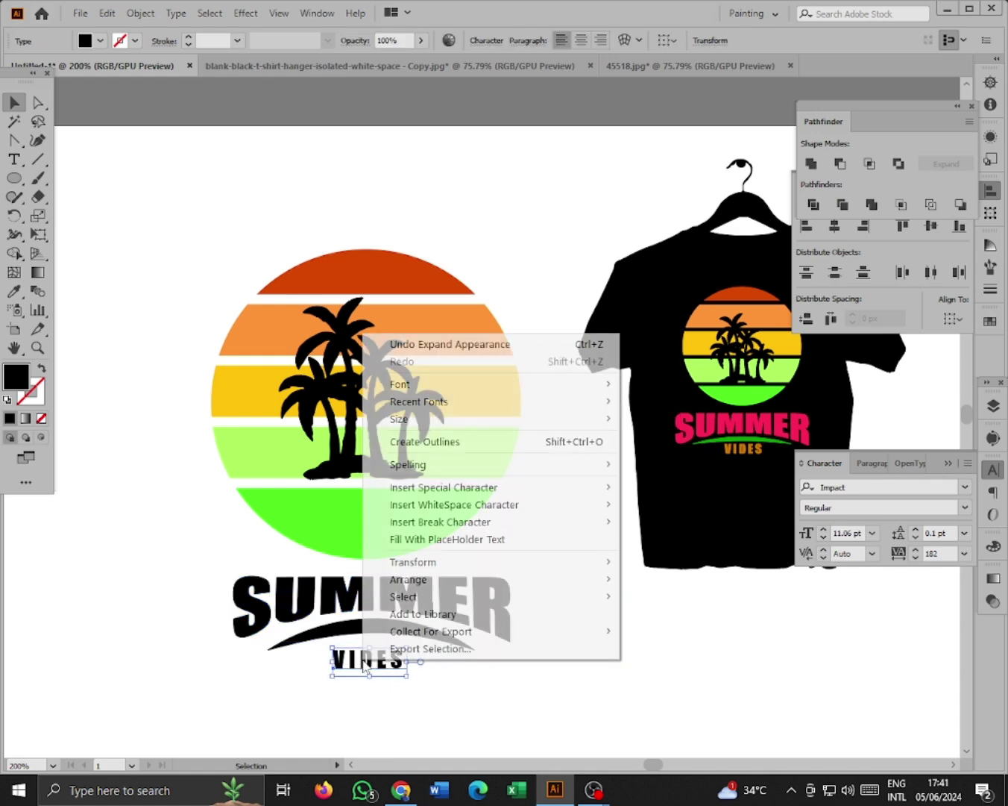
{"action": "left_click", "coordinate": [426, 441]}
{"action": "left_click", "coordinate": [642, 660]}
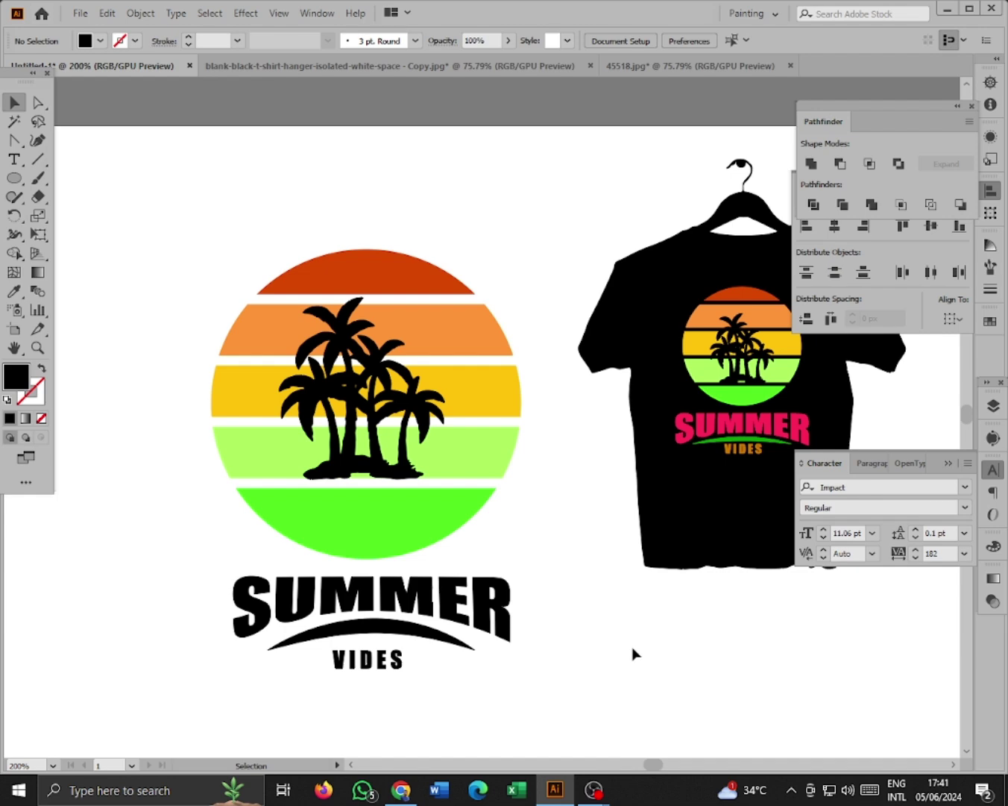
- Try several sunset stripe colours on the arched shape with the Eyedropper, settling on the light orange of the second stripe
{"action": "left_click", "coordinate": [424, 641]}
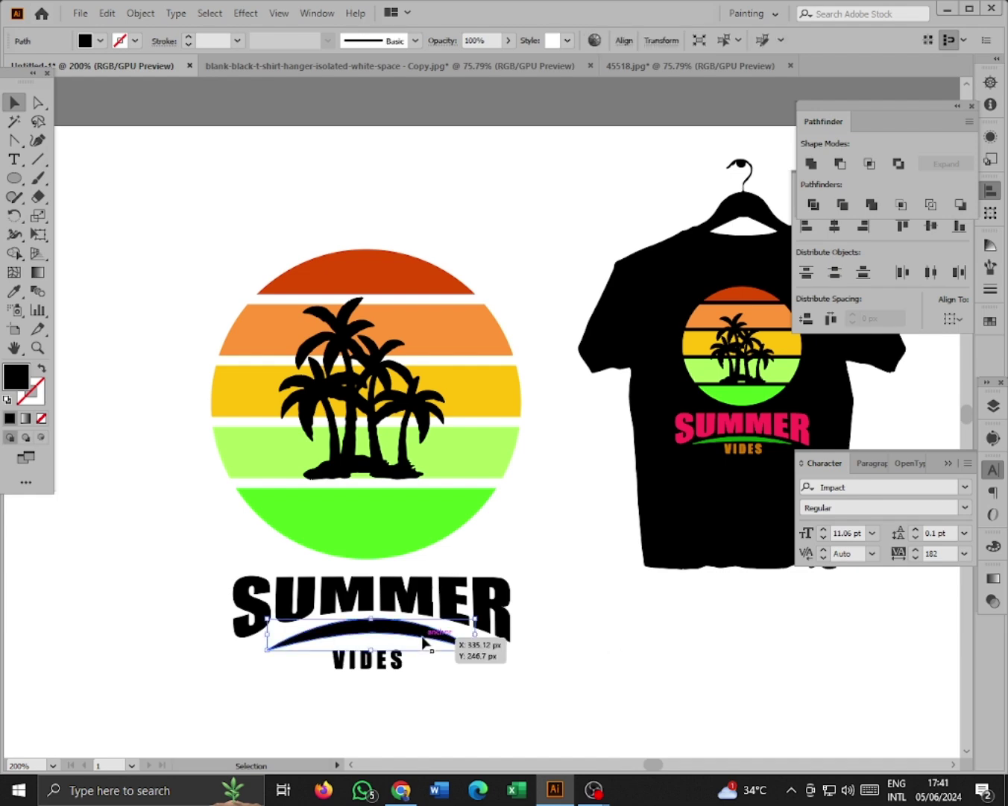
{"action": "left_click", "coordinate": [14, 291]}
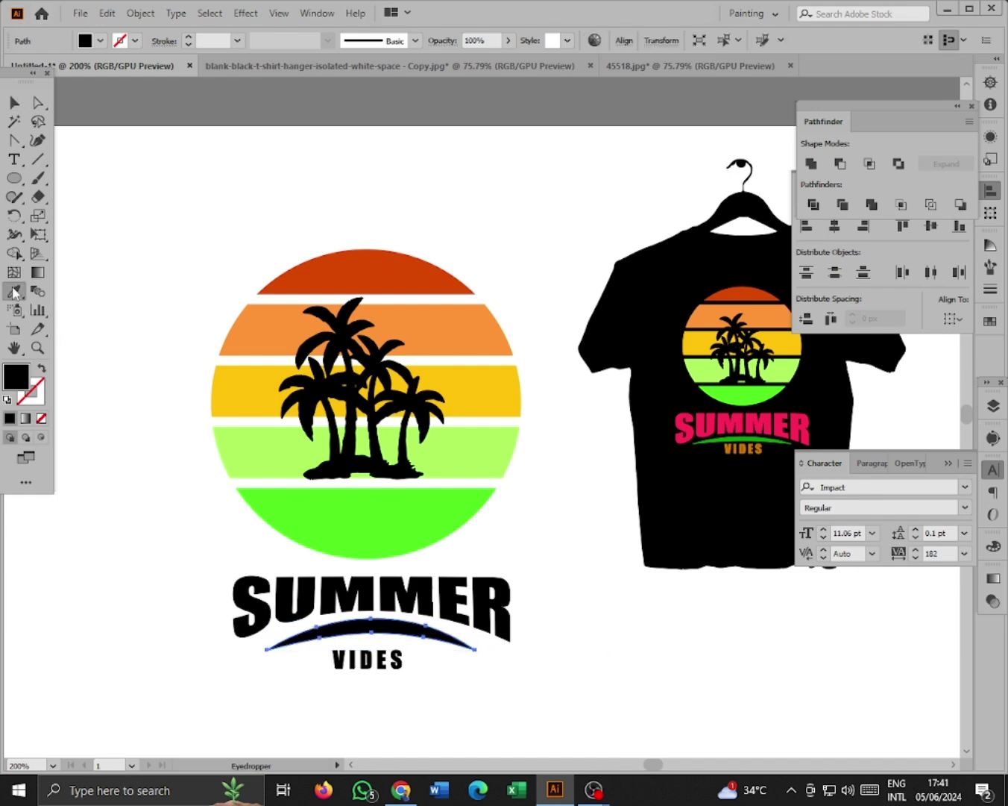
{"action": "left_click", "coordinate": [472, 391]}
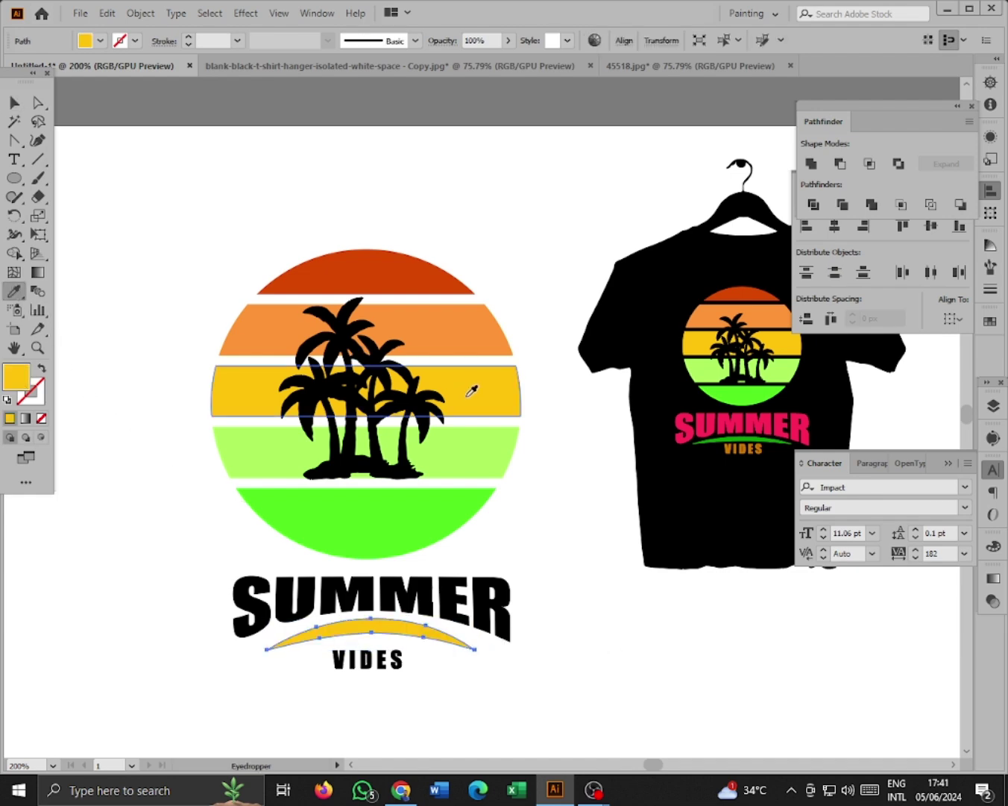
{"action": "left_click", "coordinate": [470, 456]}
{"action": "left_click", "coordinate": [455, 315]}
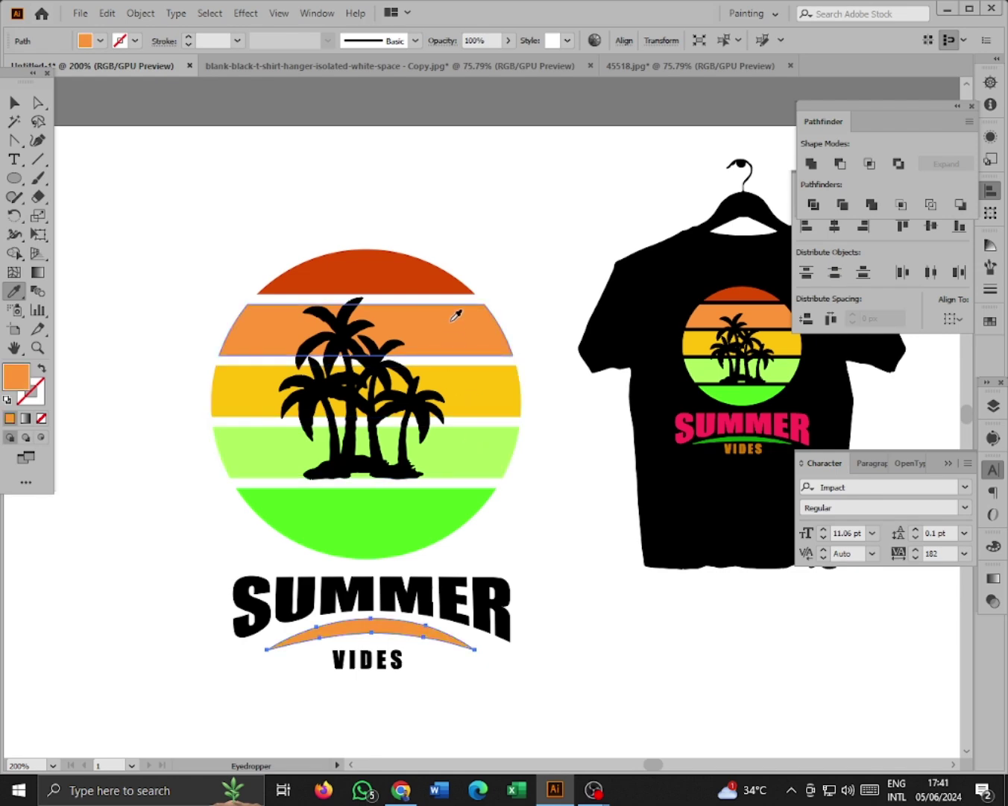
{"action": "left_click", "coordinate": [392, 280]}
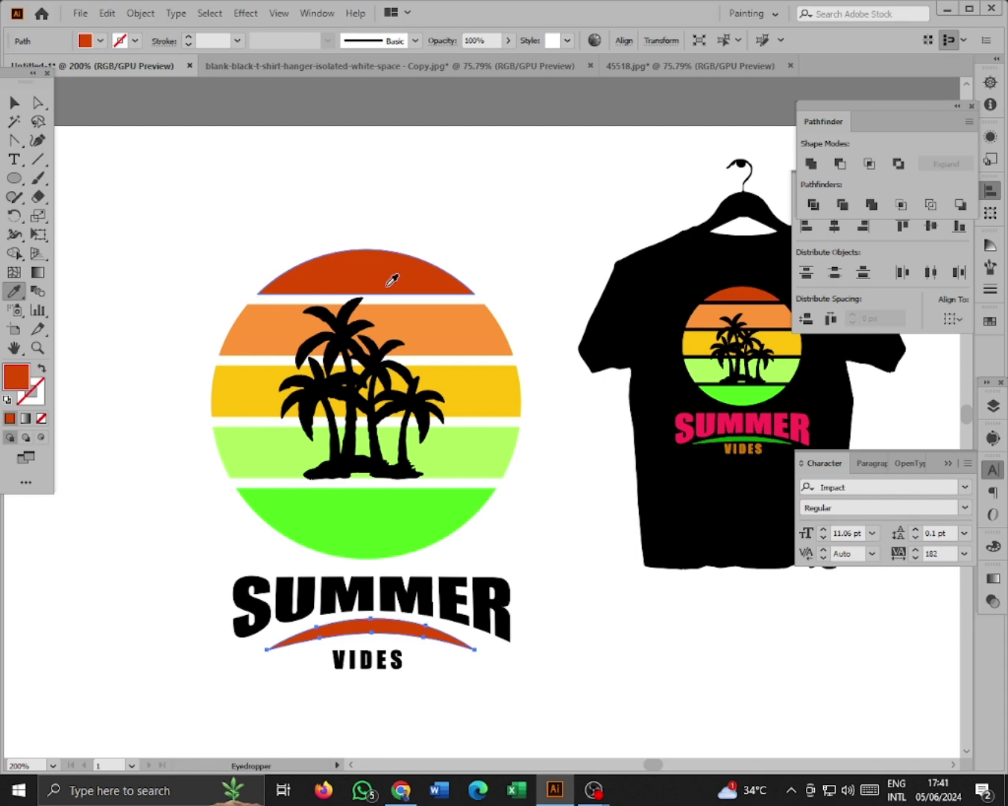
{"action": "left_click", "coordinate": [466, 330]}
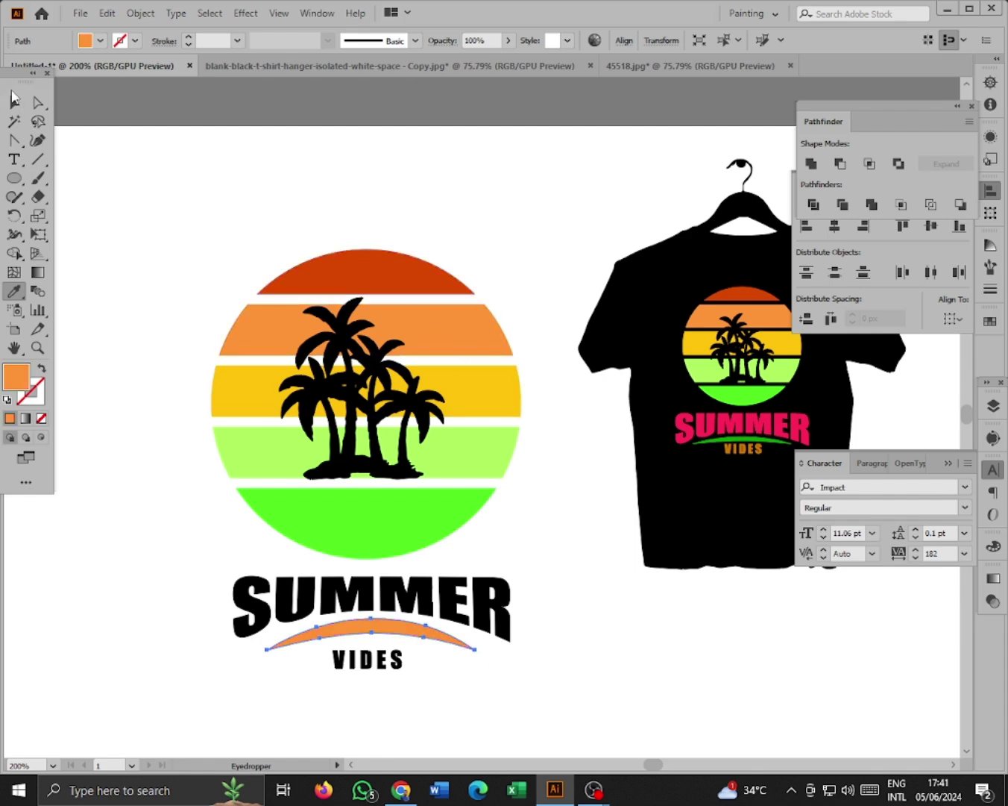
{"action": "left_click", "coordinate": [14, 100]}
{"action": "left_click", "coordinate": [161, 147]}
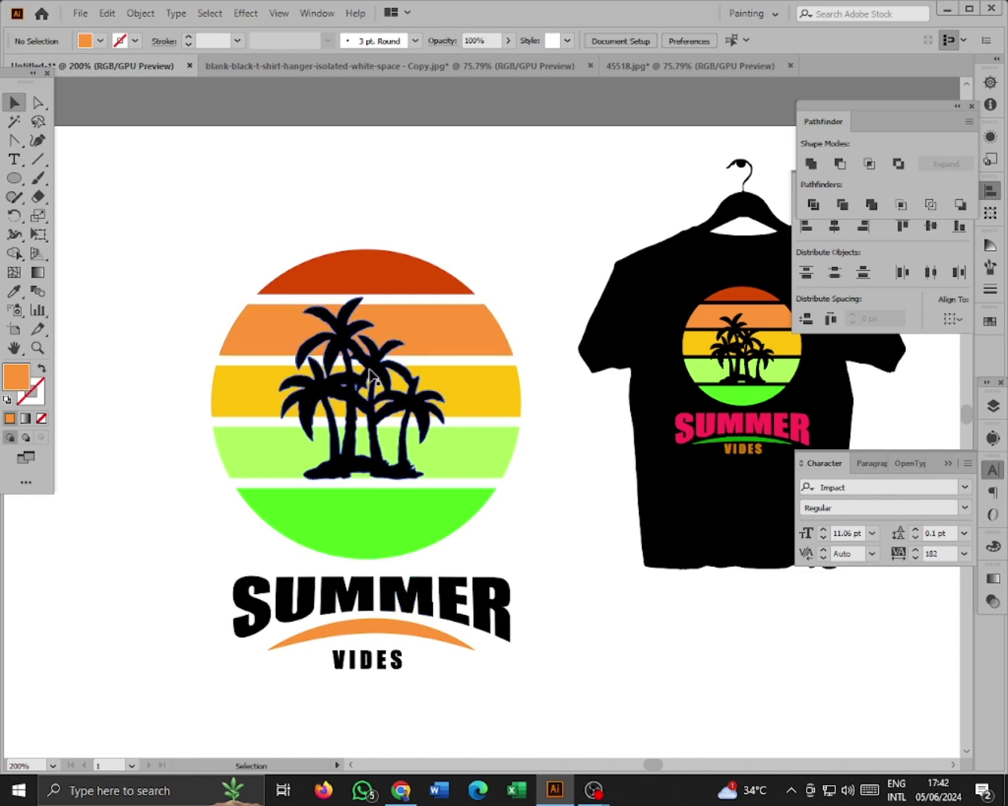
- Shift the whole design slightly up and align the sunset, palms, lettering and arched shape on a common horizontal centre
{"action": "left_click_drag", "start_coordinate": [157, 224], "coordinate": [514, 716]}
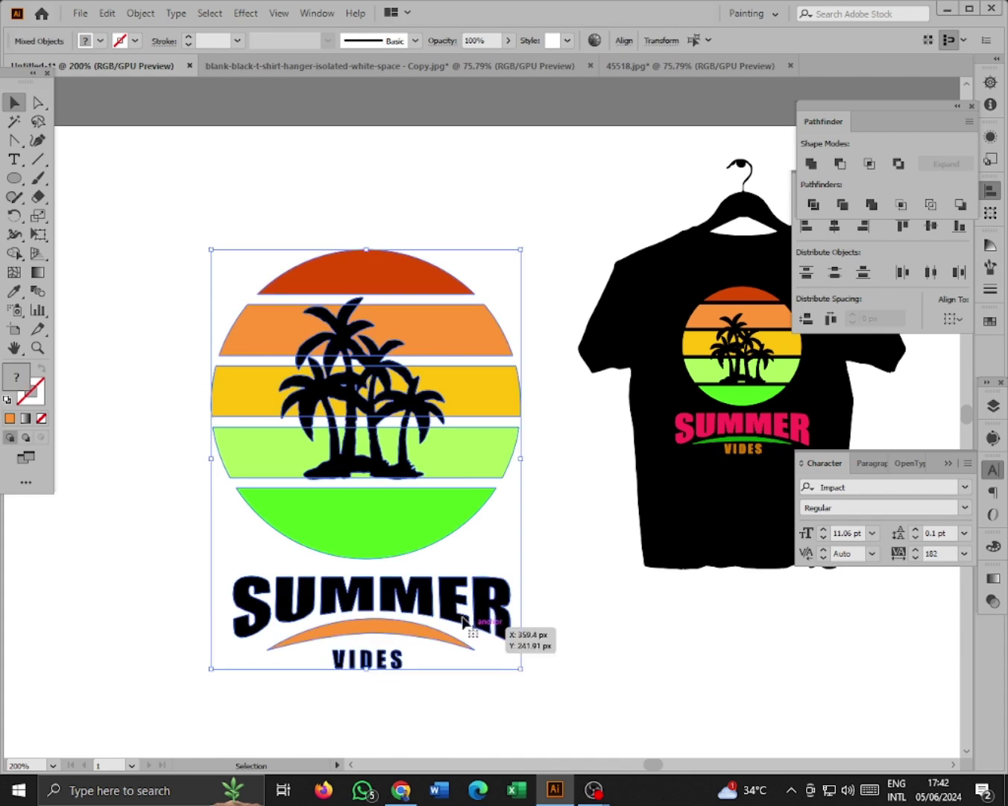
{"action": "mouse_move", "coordinate": [403, 507]}
{"action": "left_mouse_down"}
{"action": "mouse_move", "coordinate": [416, 513]}
{"action": "mouse_move", "coordinate": [393, 497]}
{"action": "left_mouse_up"}
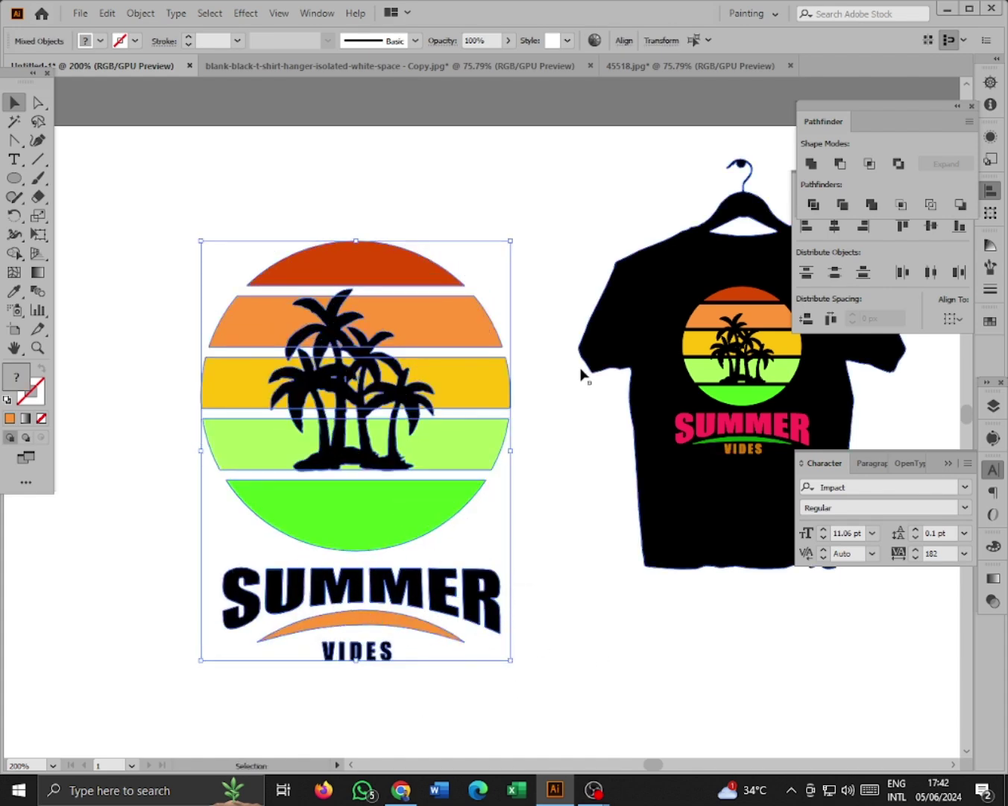
{"action": "left_click", "coordinate": [834, 226]}
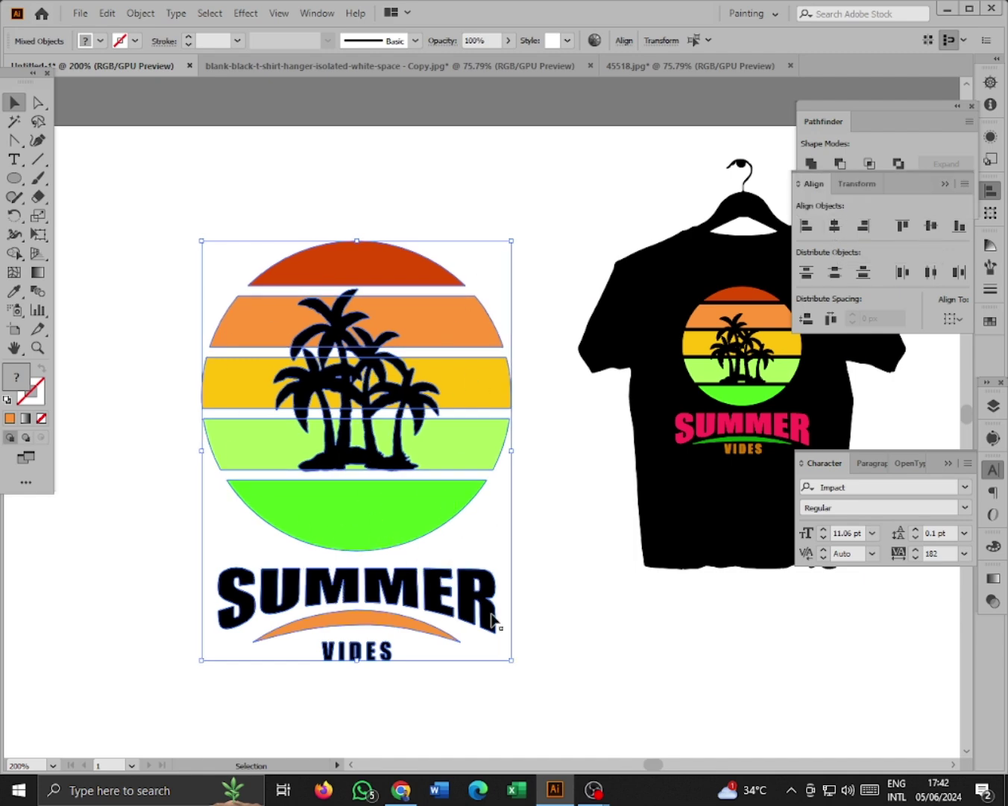
{"action": "left_click", "coordinate": [634, 704]}
- Group the sunset stripes, palms, SUMMER lettering, arched shape and VIDES text into one object
{"action": "left_click_drag", "start_coordinate": [172, 199], "coordinate": [491, 711]}
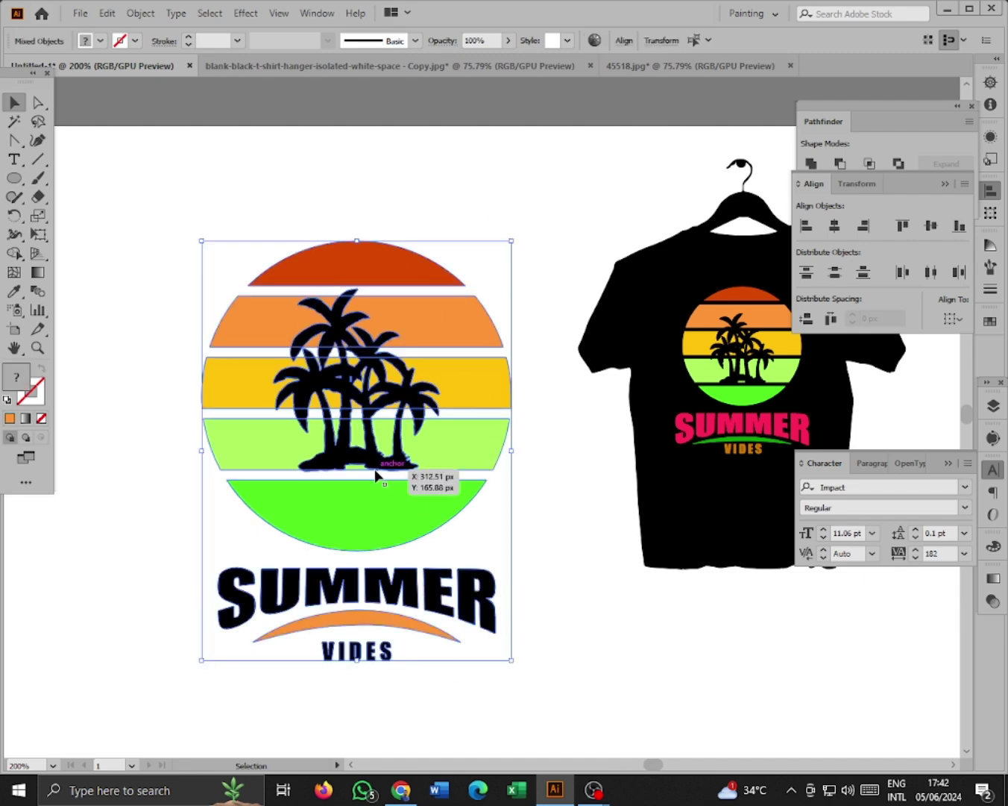
{"action": "right_click", "coordinate": [440, 447]}
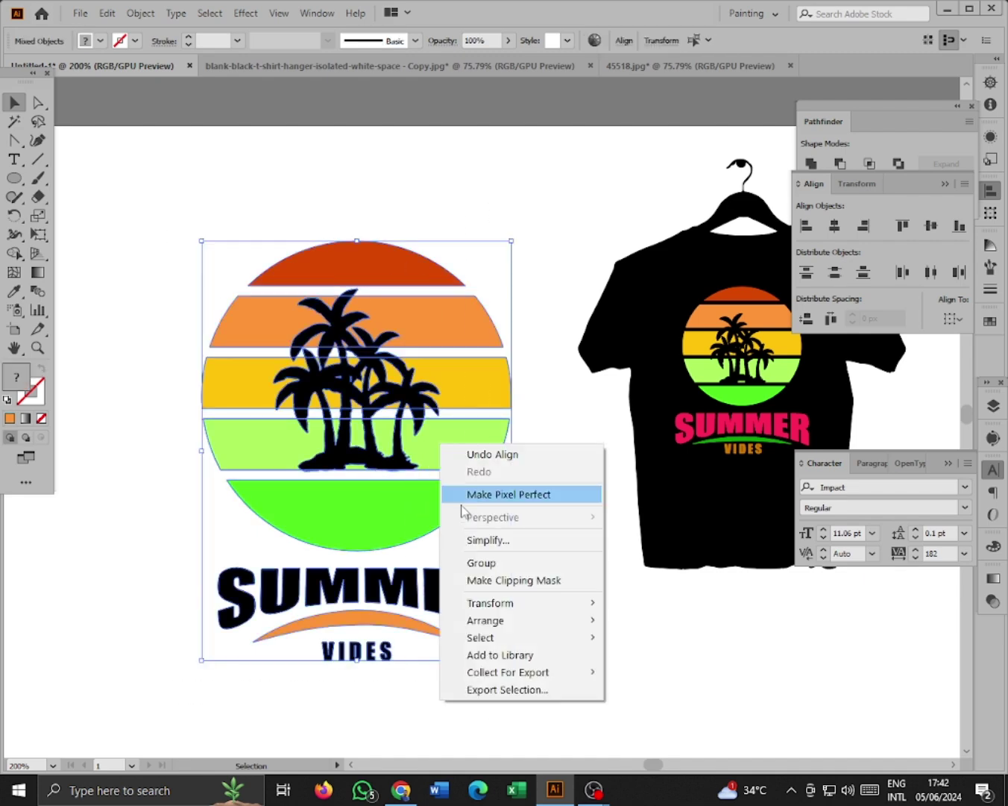
{"action": "left_click", "coordinate": [476, 568]}
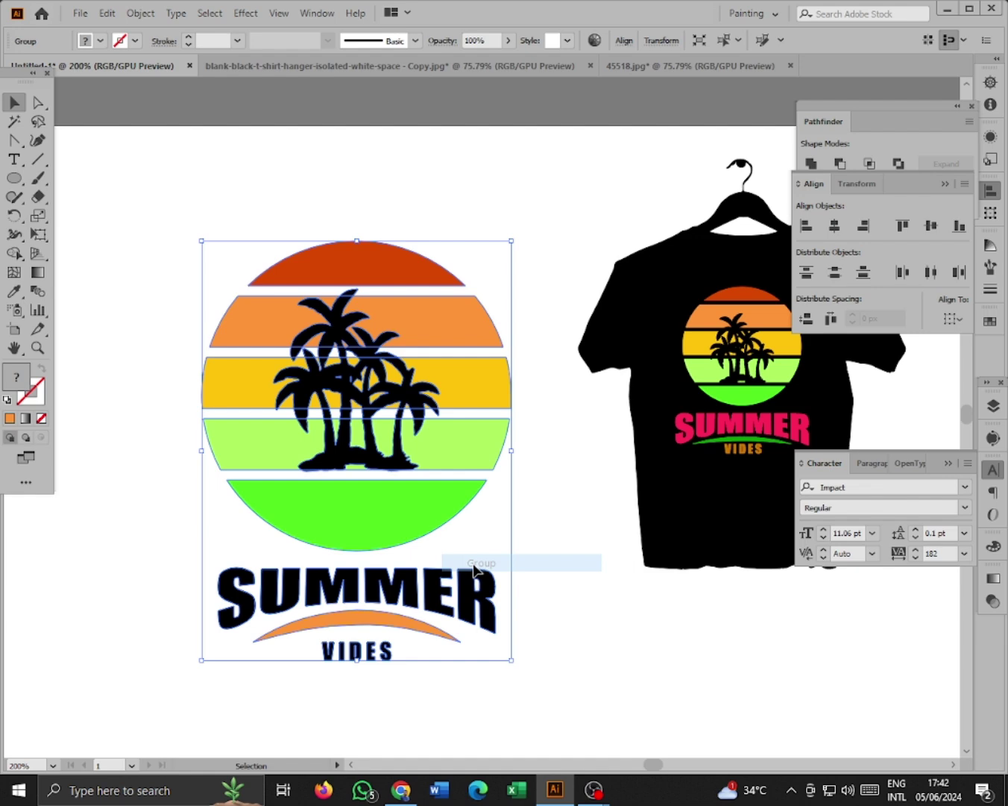
{"action": "left_click", "coordinate": [598, 614]}
- Move the grouped design over the reference T-shirt and bring the blank black T-shirt onto the artboard in the cleared space
{"action": "left_click_drag", "start_coordinate": [441, 544], "coordinate": [455, 515]}
{"action": "left_click_drag", "start_coordinate": [414, 467], "coordinate": [614, 483]}
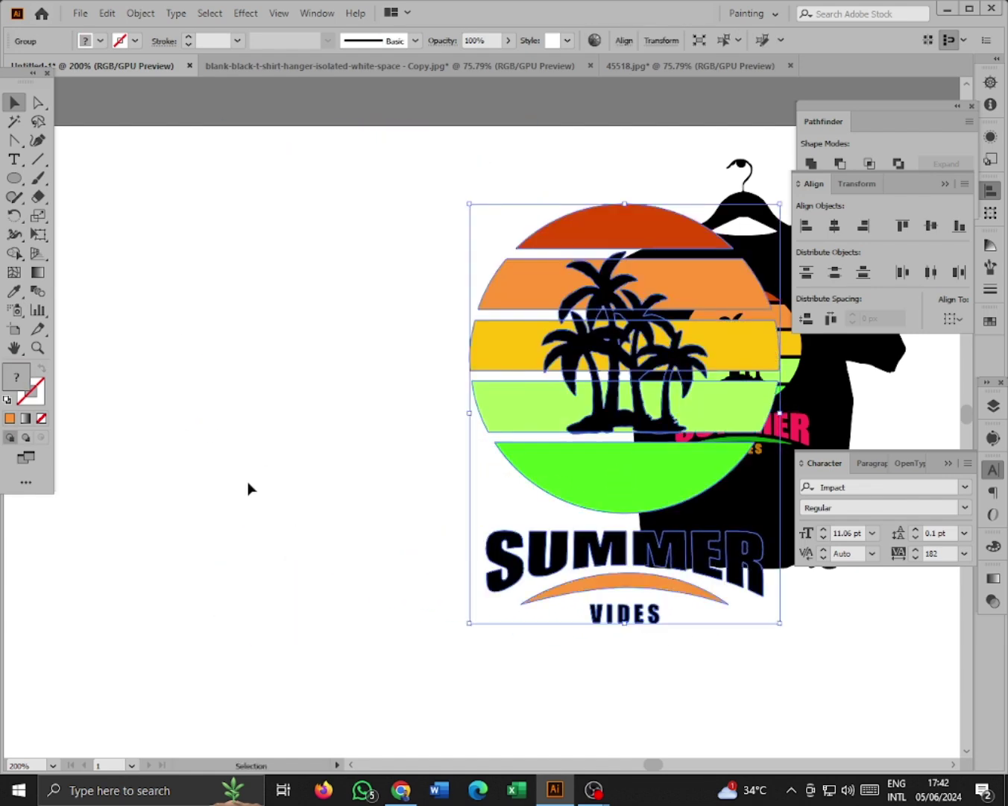
{"action": "left_click_drag", "start_coordinate": [250, 554], "coordinate": [582, 575]}
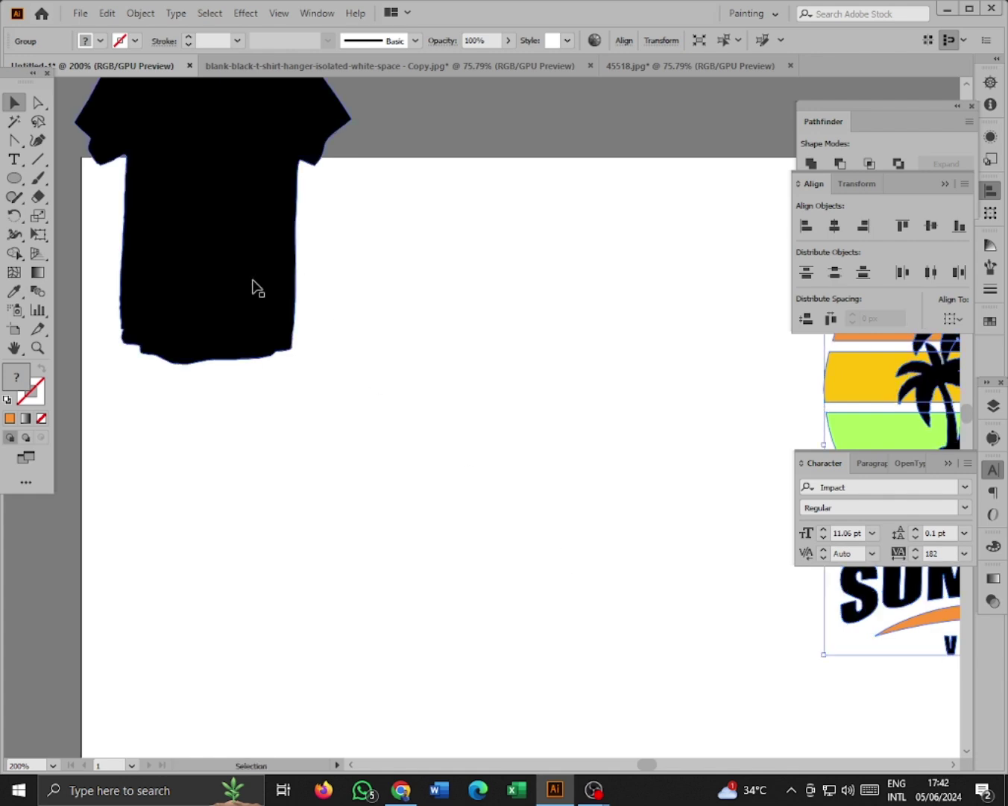
{"action": "left_click_drag", "start_coordinate": [214, 274], "coordinate": [638, 567]}
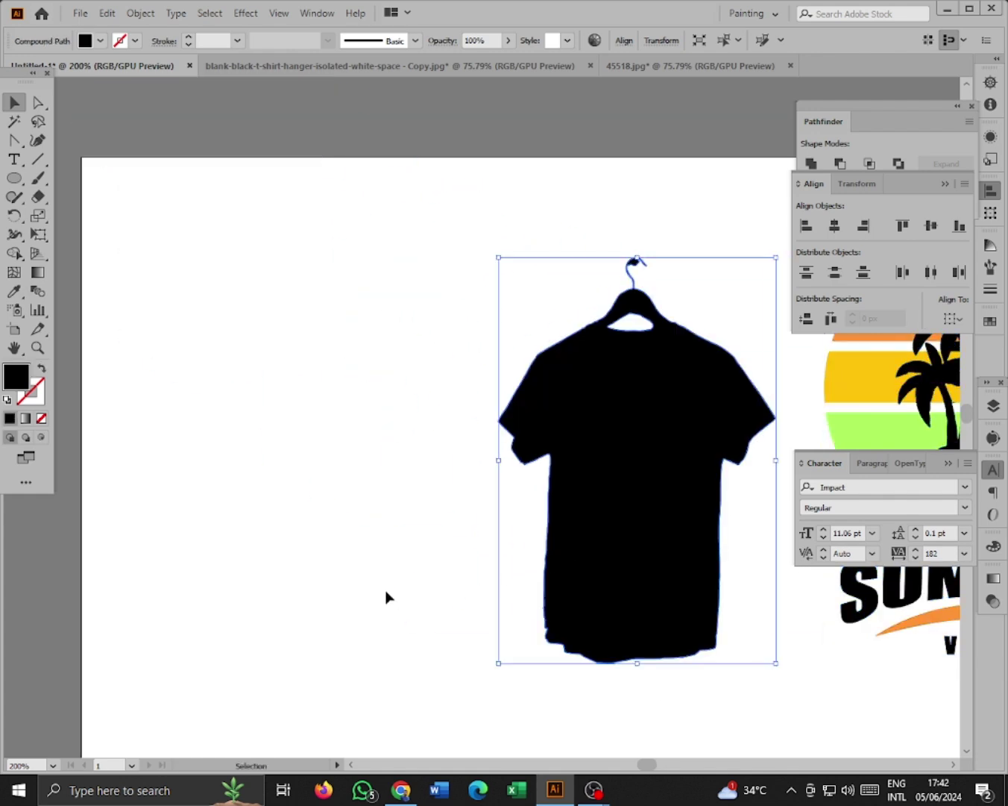
{"action": "left_click_drag", "start_coordinate": [400, 574], "coordinate": [153, 515]}
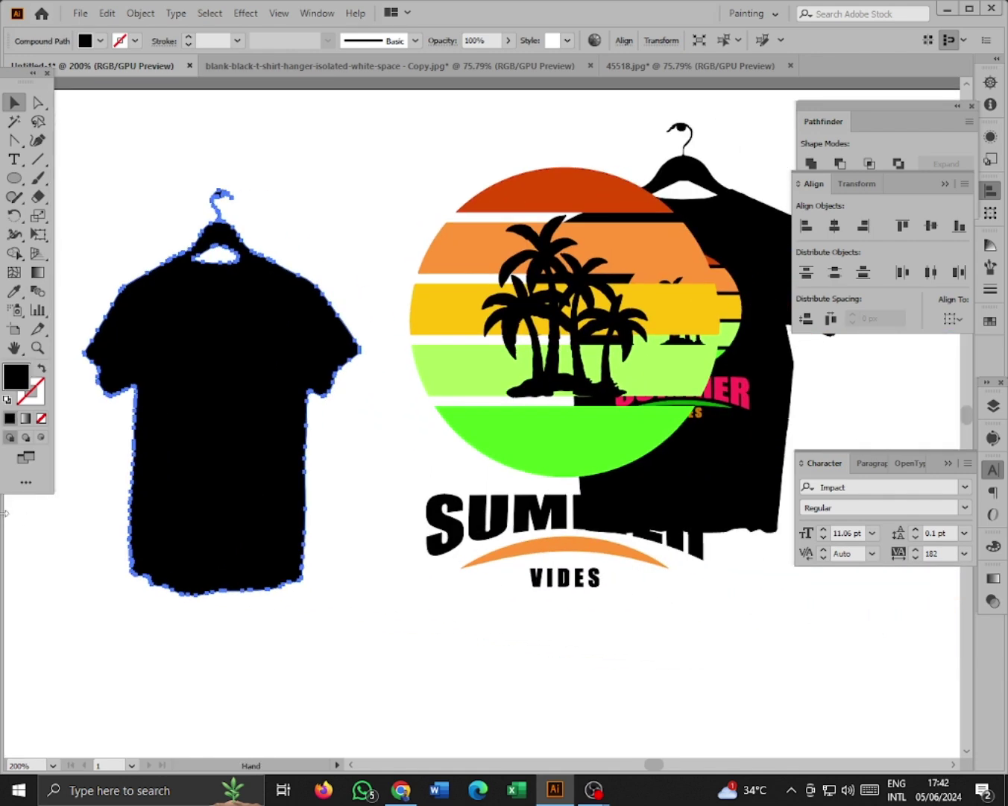
{"action": "left_click_drag", "start_coordinate": [252, 457], "coordinate": [296, 508]}
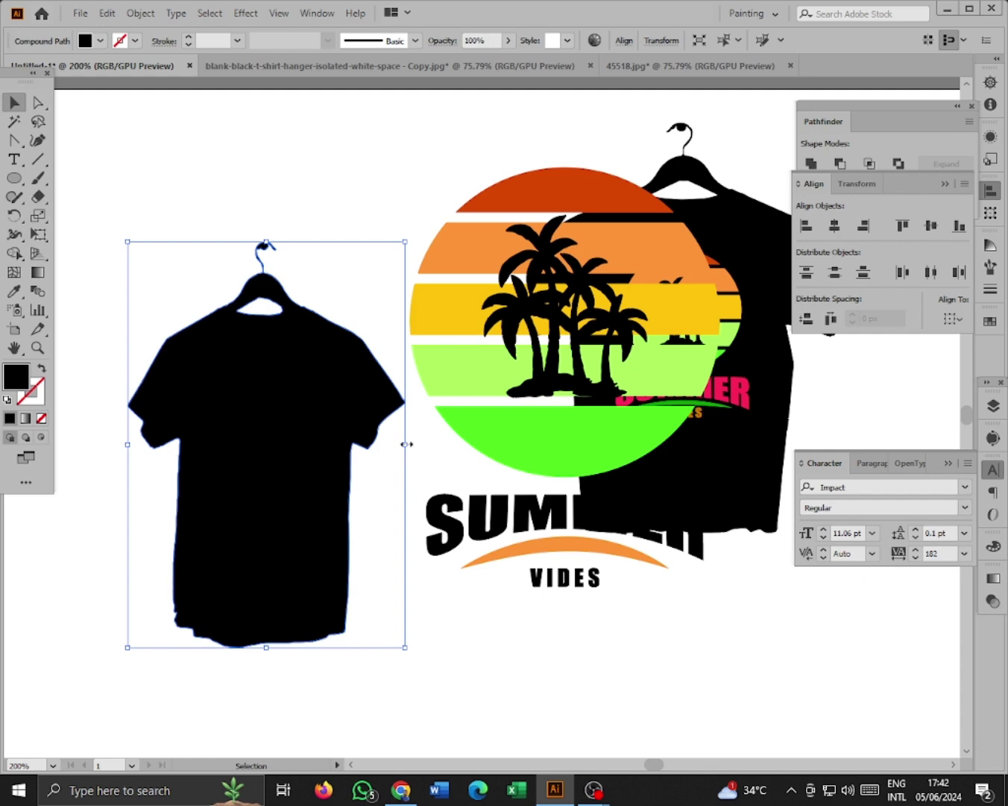
- Stretch the blank T-shirt to about 1.2 times its width and move it slightly up, away from the design
{"action": "left_click_drag", "start_coordinate": [407, 444], "coordinate": [464, 445]}
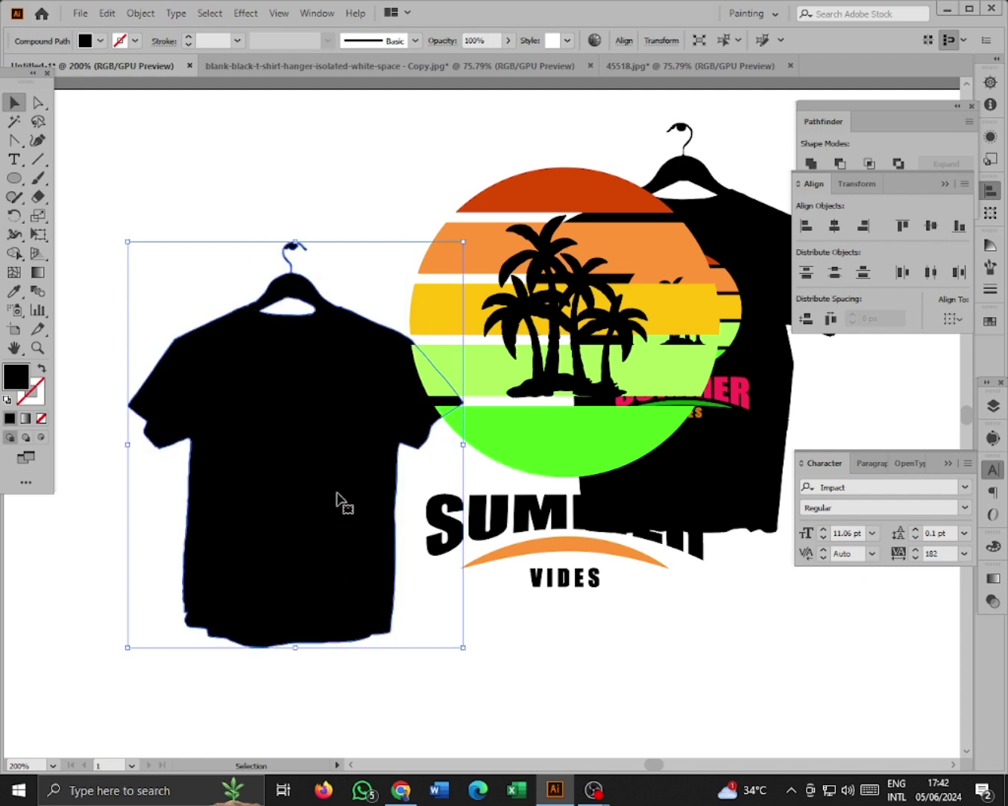
{"action": "left_click_drag", "start_coordinate": [340, 499], "coordinate": [299, 438]}
{"action": "key", "text": "ctrl+shift+a"}
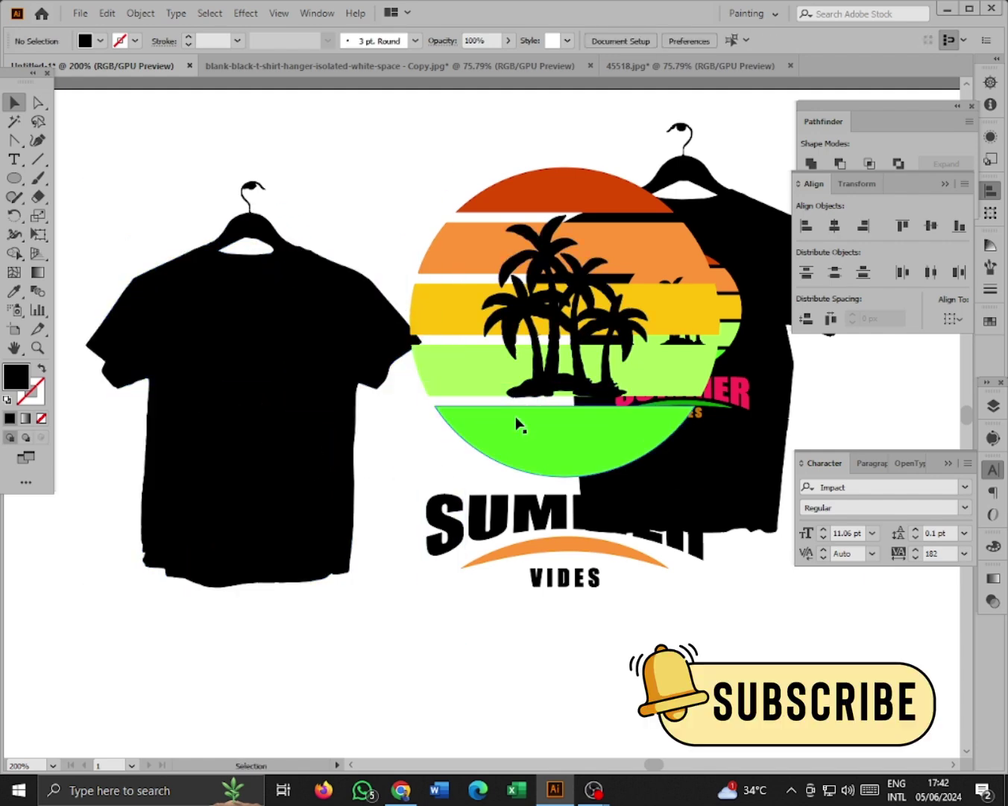
- Scale the grouped design to about a quarter of its size on the blank T-shirt's chest and shift both closer to the reference
{"action": "left_click", "coordinate": [521, 423]}
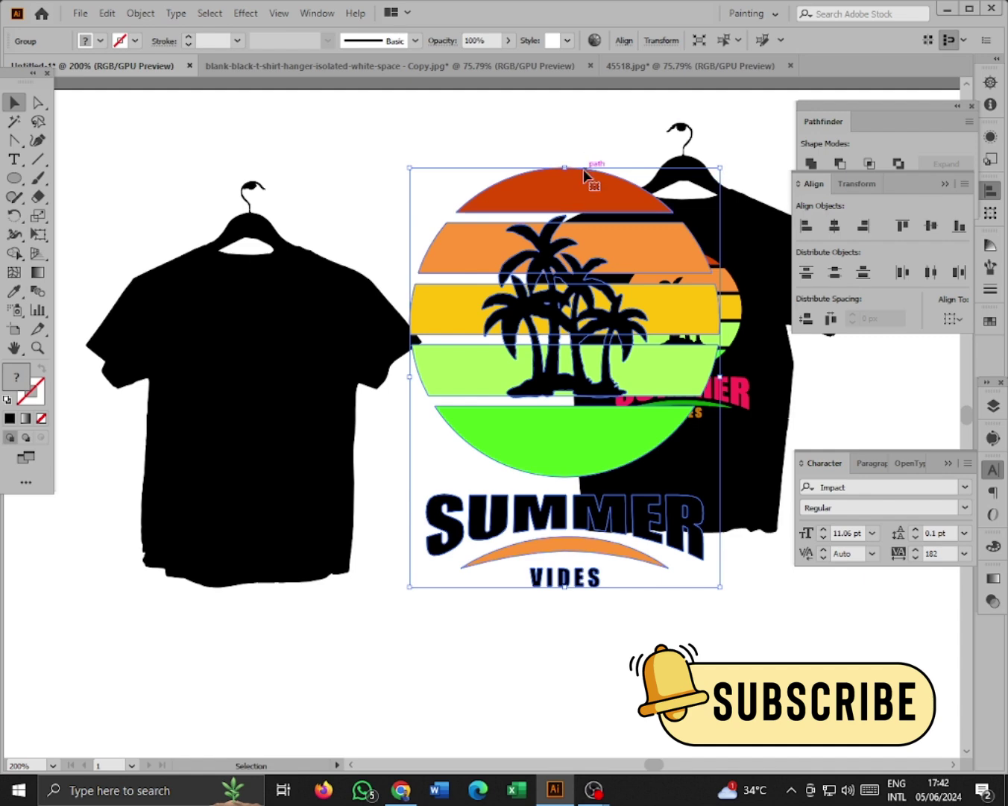
{"action": "left_click_drag", "start_coordinate": [574, 166], "coordinate": [271, 322]}
{"action": "left_click_drag", "start_coordinate": [116, 157], "coordinate": [397, 675]}
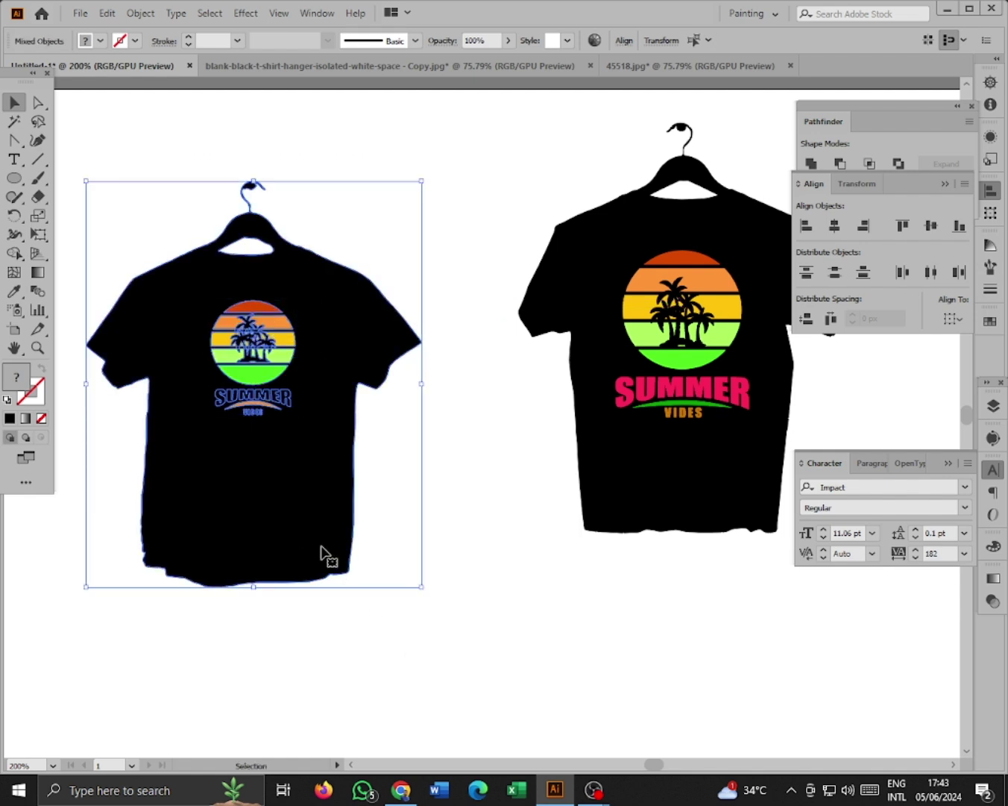
{"action": "left_click_drag", "start_coordinate": [317, 526], "coordinate": [383, 547]}
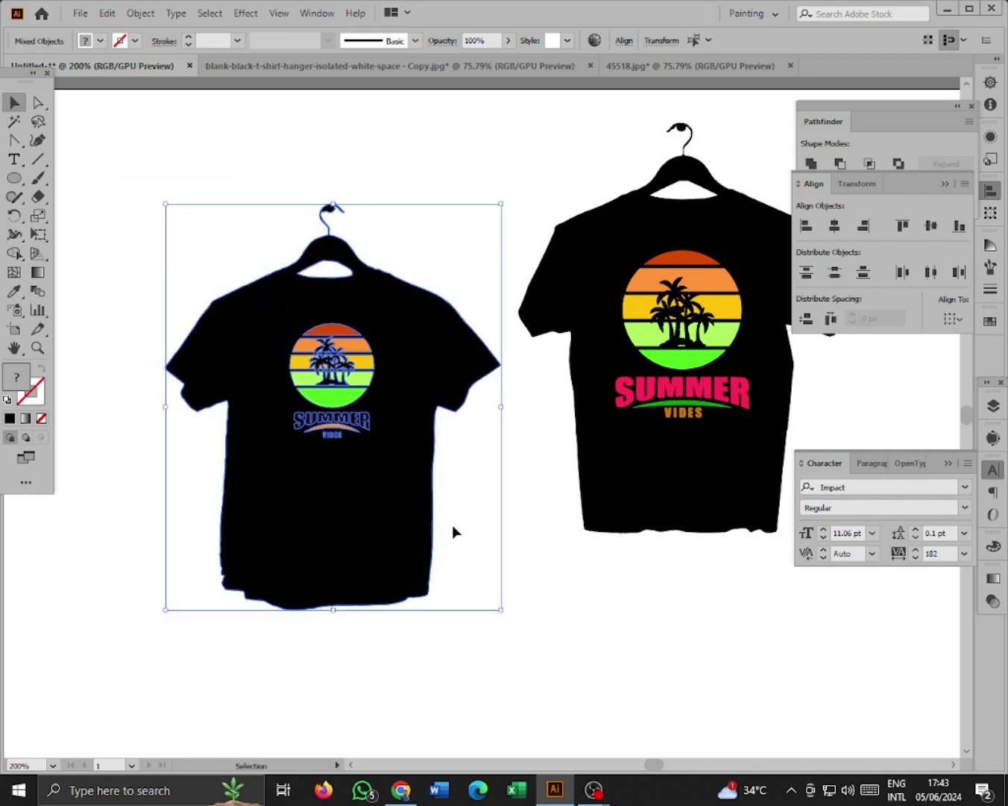
{"action": "key", "text": "ctrl+="}
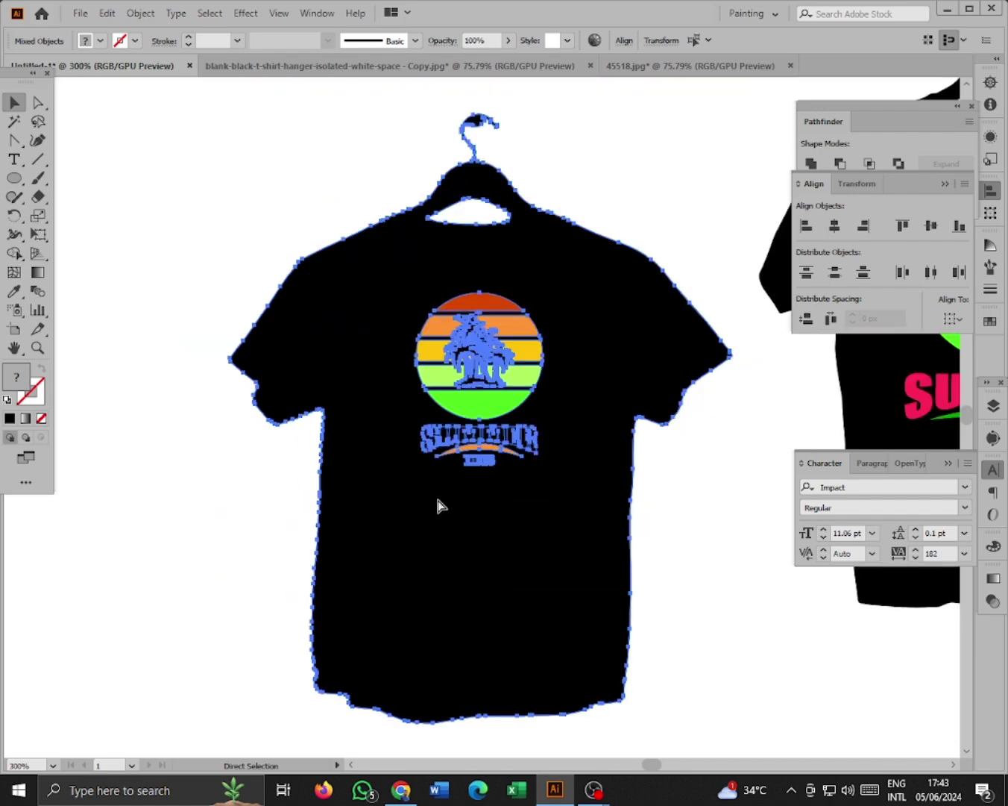
- Enlarge the grouped sunset design proportionally to about 1.5 times its size on the blank T-shirt's chest
{"action": "key", "text": "ctrl+="}
{"action": "left_click_drag", "start_coordinate": [479, 398], "coordinate": [469, 416]}
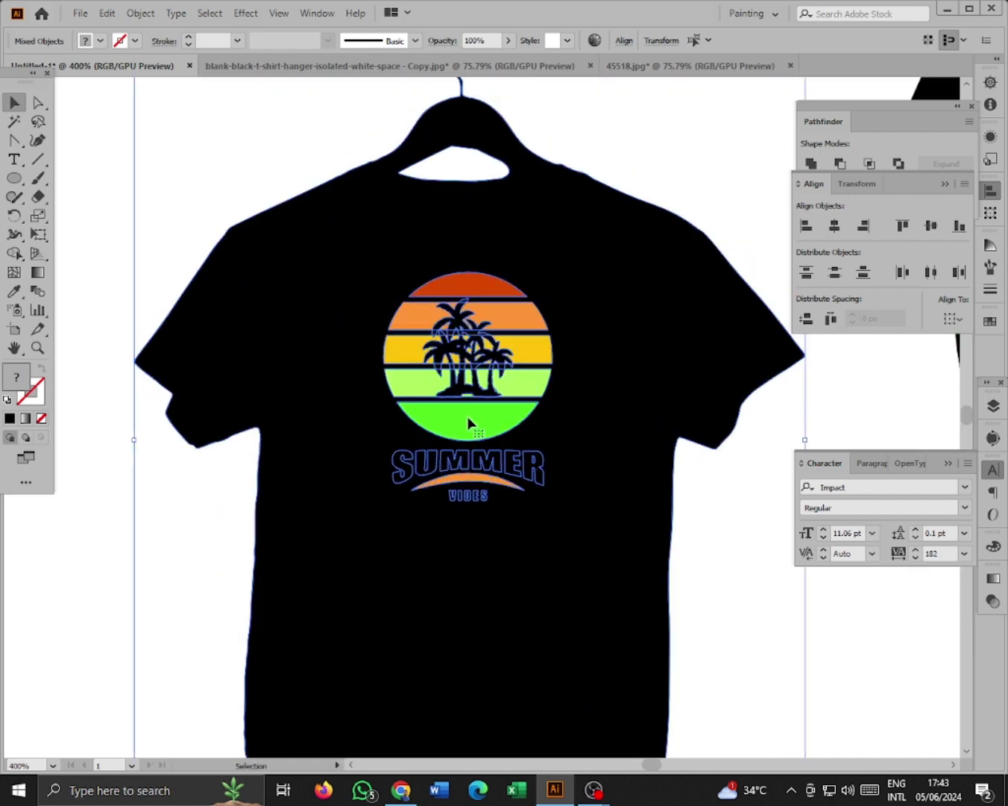
{"action": "left_click", "coordinate": [102, 514]}
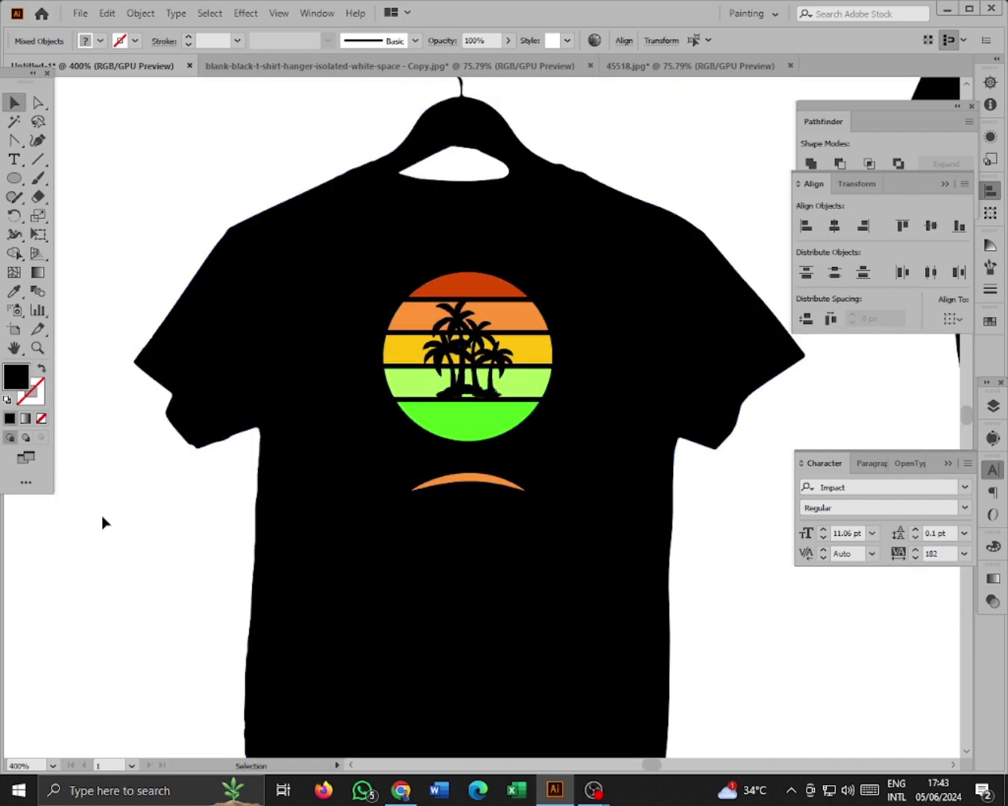
{"action": "left_click", "coordinate": [455, 419]}
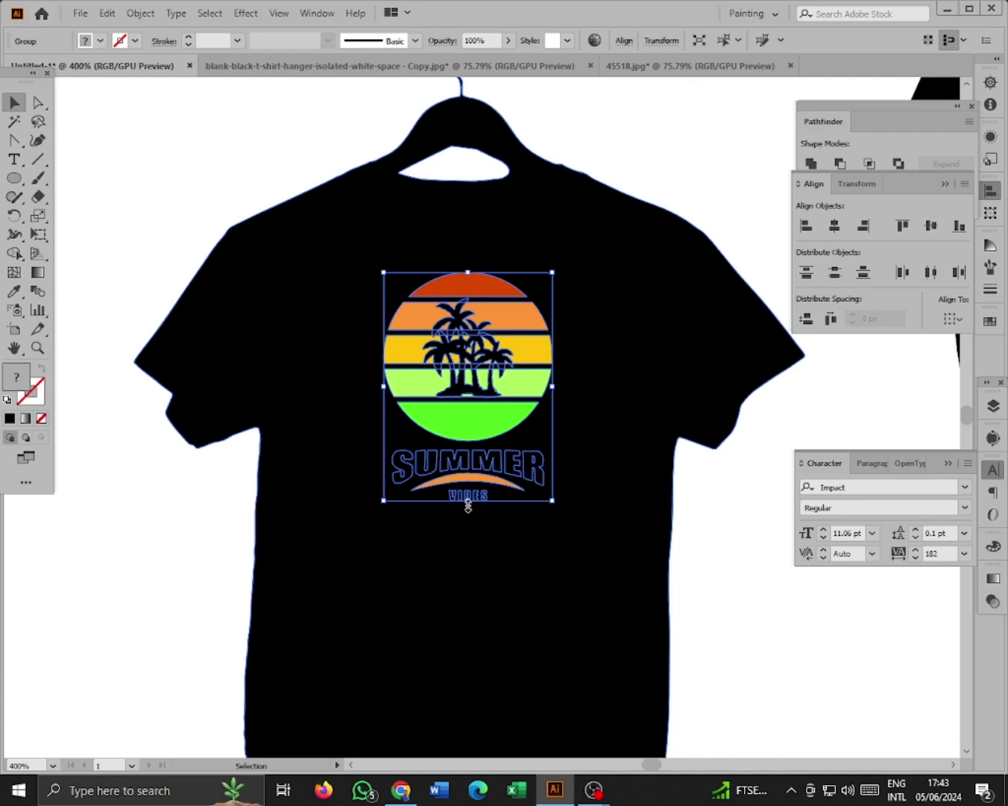
{"action": "left_click_drag", "start_coordinate": [467, 504], "coordinate": [489, 621]}
{"action": "left_click", "coordinate": [209, 586]}
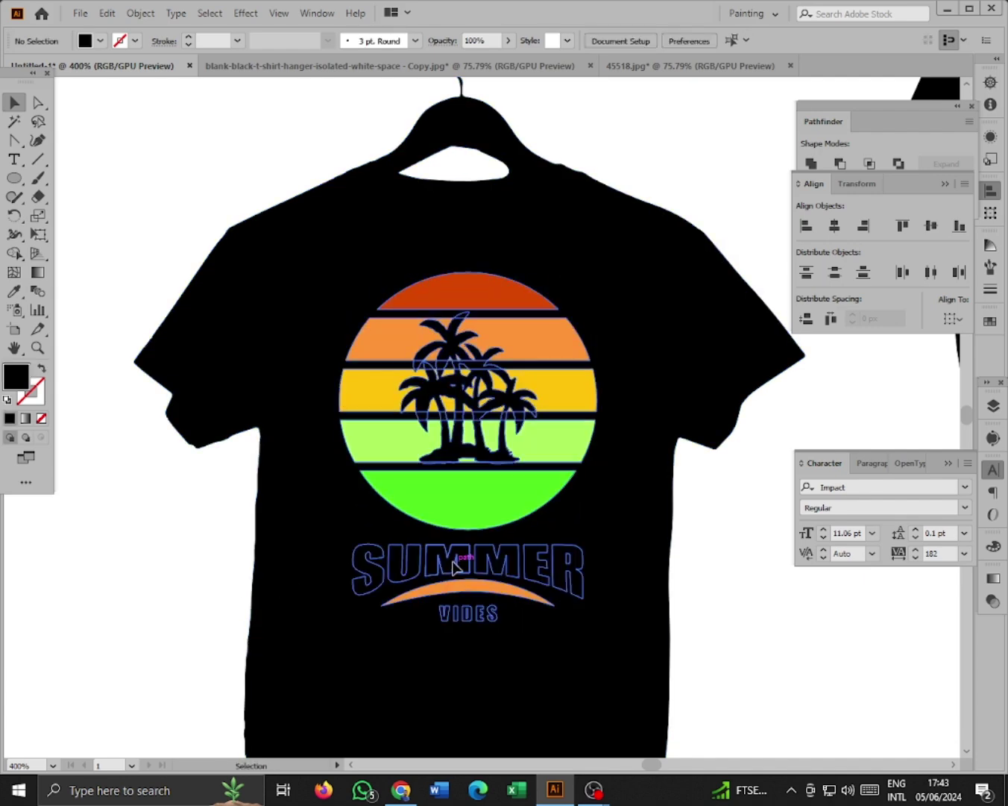
- Ungroup the sunset design on the T-shirt so its parts can be selected separately
{"action": "left_click", "coordinate": [456, 567]}
{"action": "right_click", "coordinate": [426, 486]}
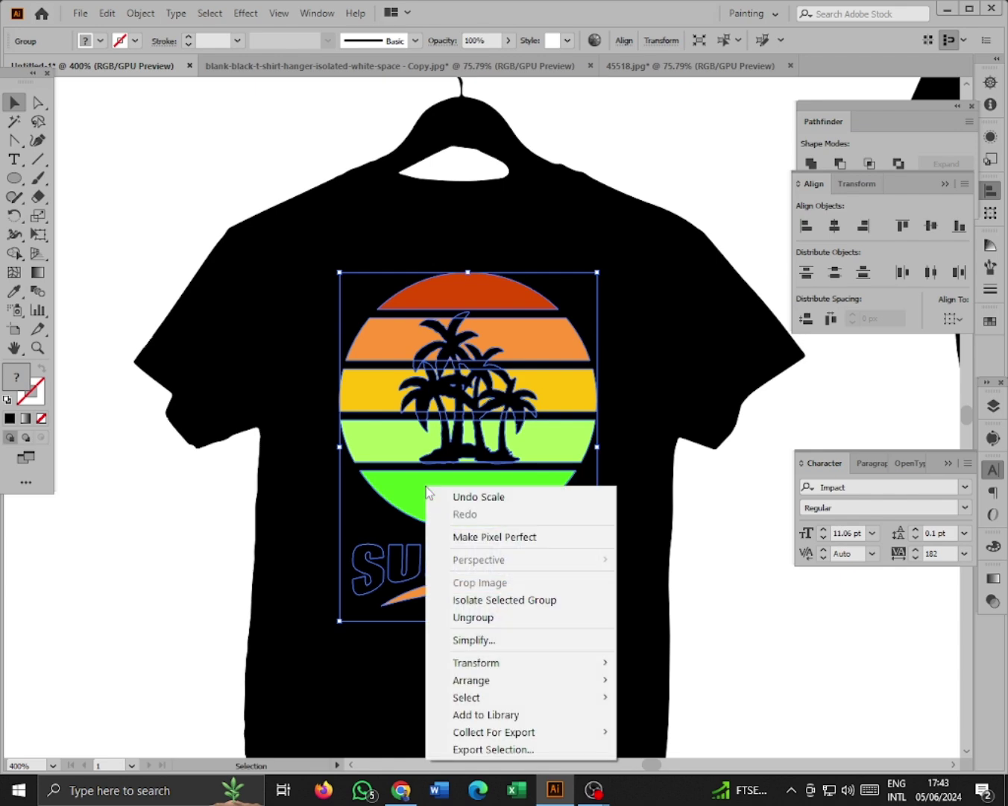
{"action": "left_click", "coordinate": [481, 618]}
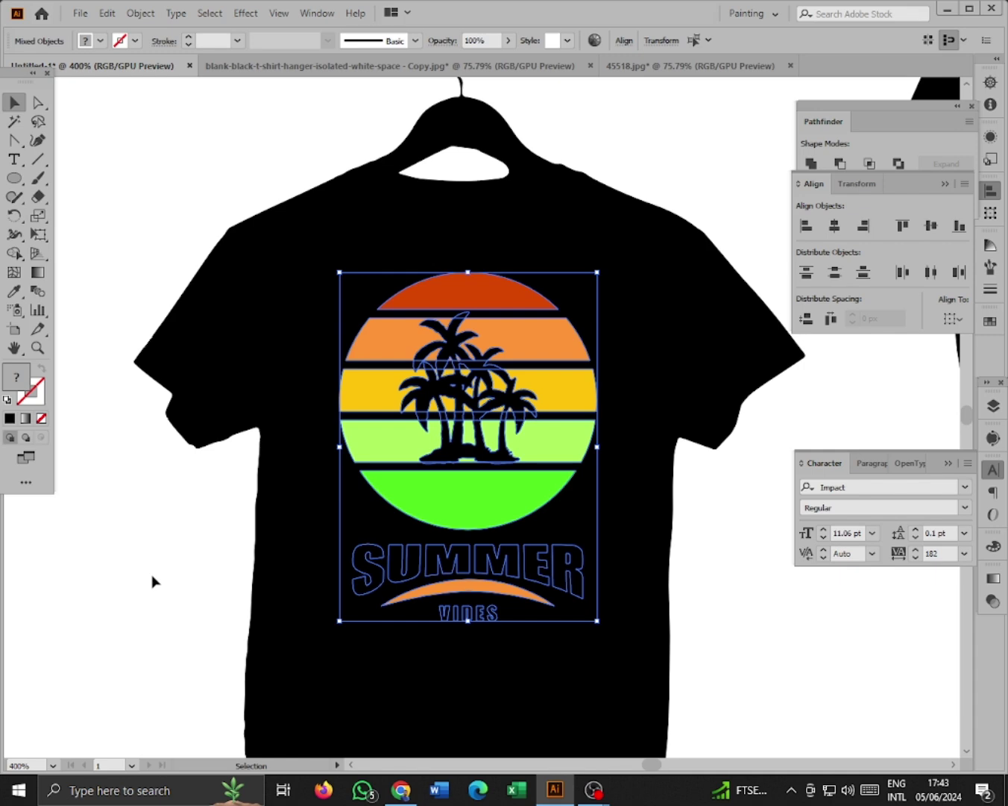
{"action": "left_click", "coordinate": [153, 581]}
- Change the fill of the SUMMER lettering from black to near-white
{"action": "left_click", "coordinate": [460, 561]}
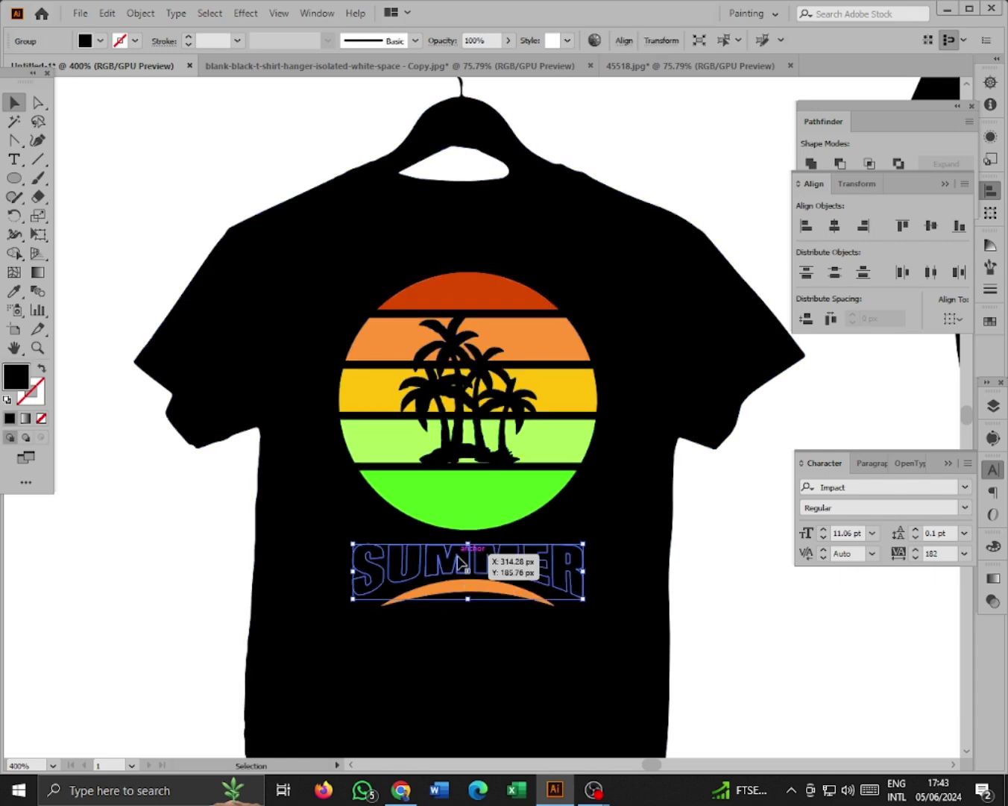
{"action": "double_click", "coordinate": [20, 382]}
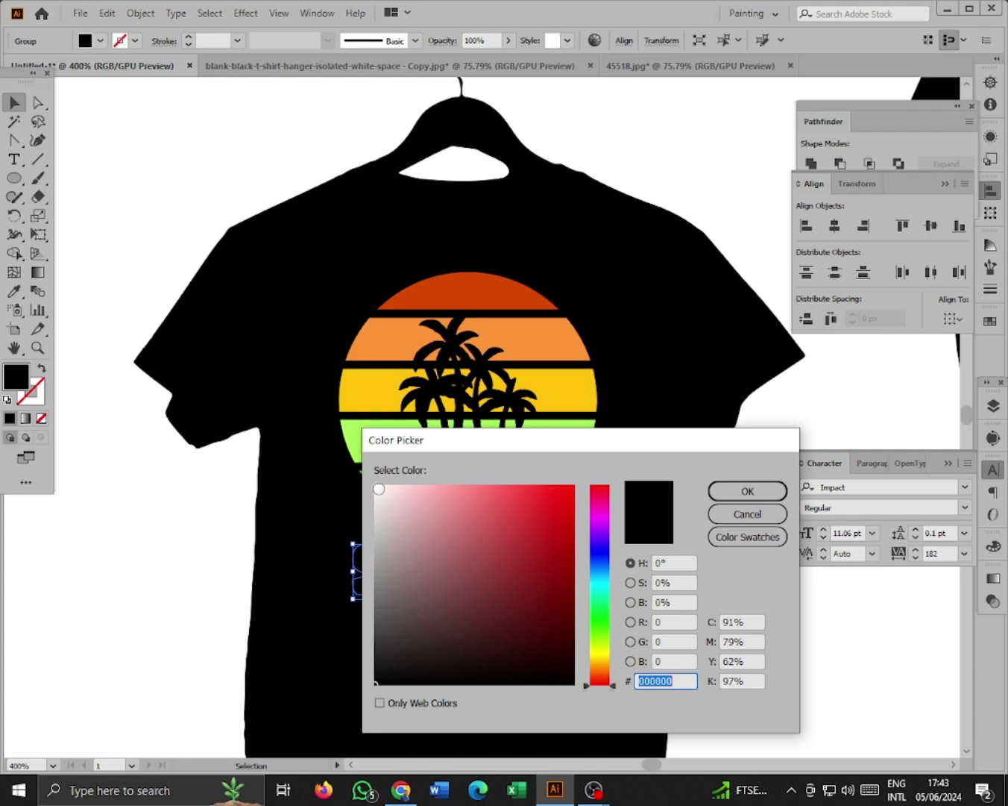
{"action": "left_click", "coordinate": [378, 489]}
{"action": "left_click", "coordinate": [725, 490]}
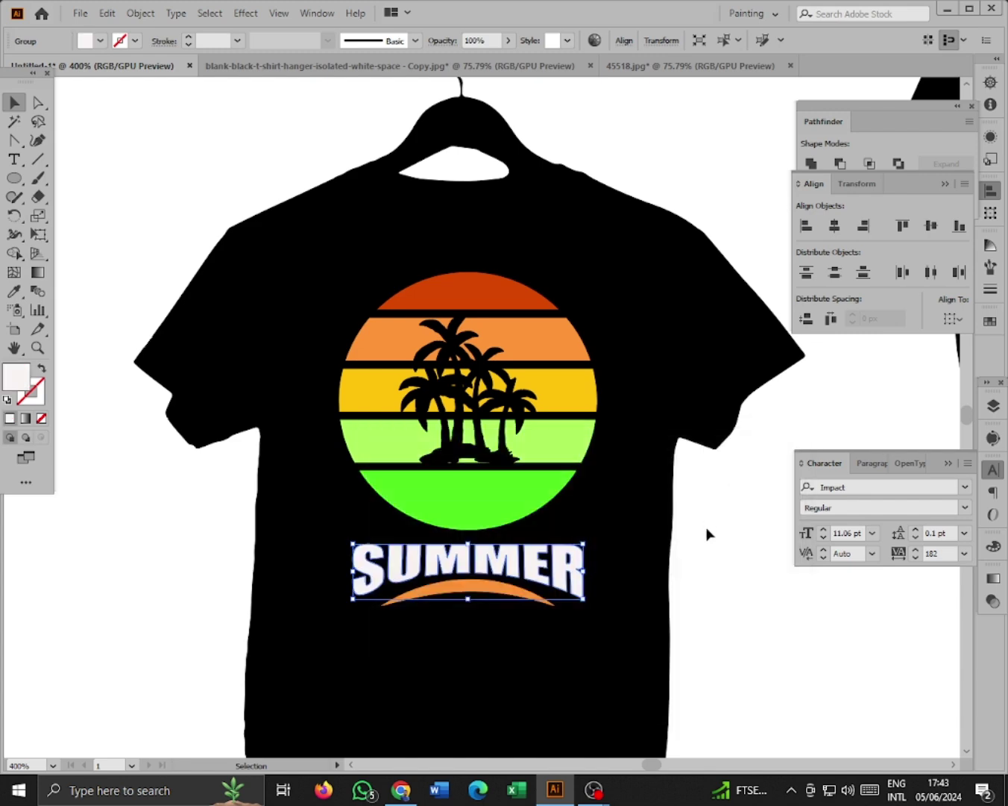
{"action": "left_click", "coordinate": [716, 569]}
- Fill the VIDES text under the arched shape with the near-white colour F9F7F7
{"action": "left_click_drag", "start_coordinate": [463, 637], "coordinate": [473, 623]}
{"action": "double_click", "coordinate": [17, 379]}
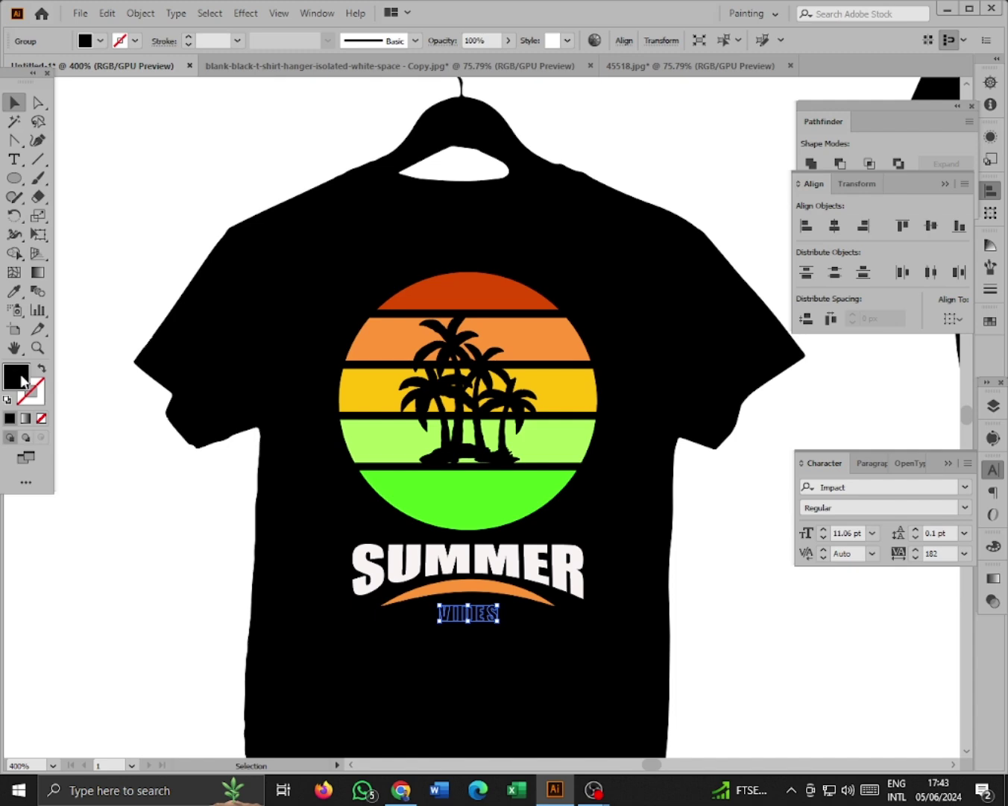
{"action": "left_click", "coordinate": [377, 488]}
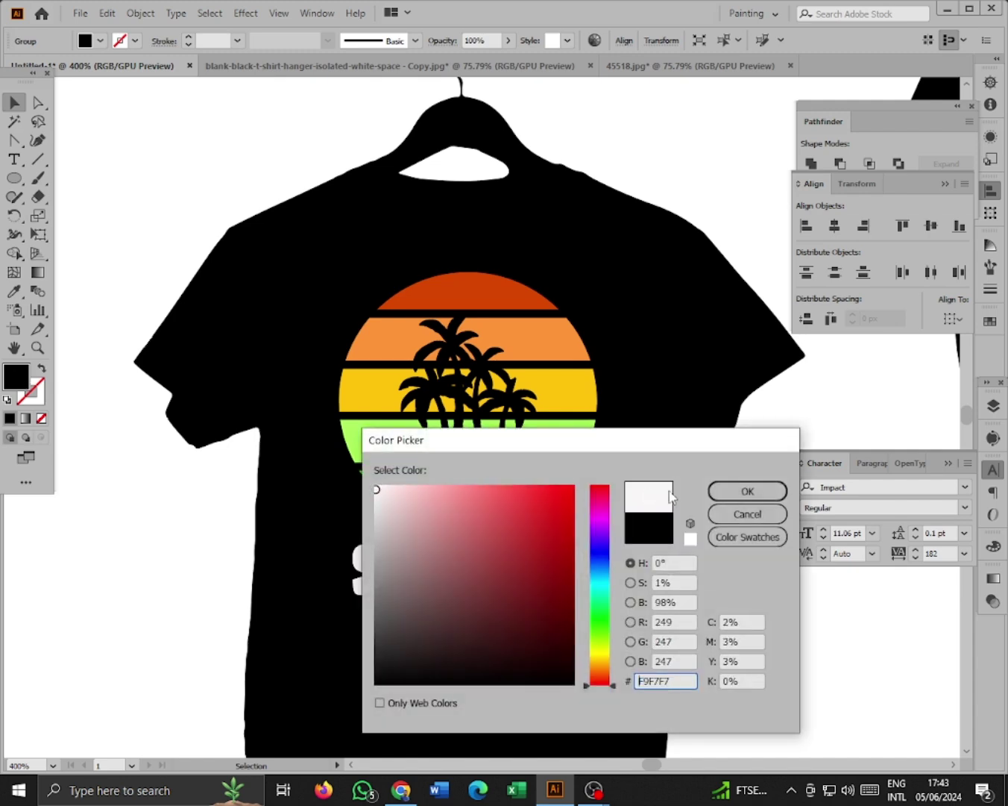
{"action": "left_click", "coordinate": [748, 491]}
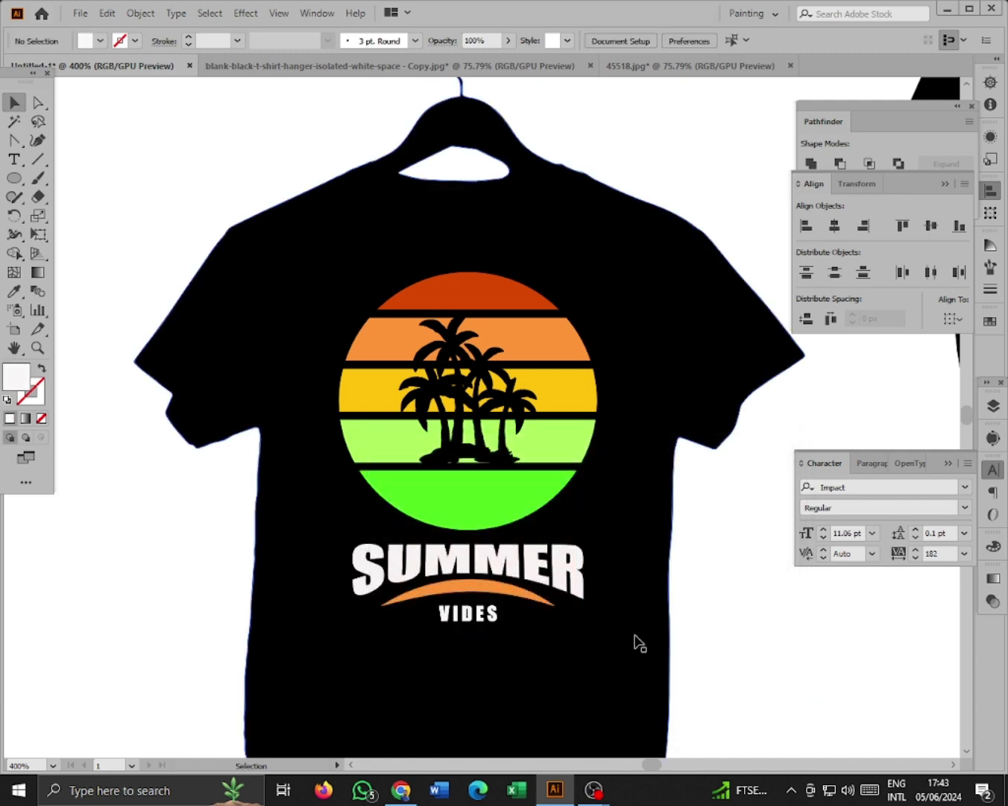
- Nudge the orange arched shape slightly down so it sits between the SUMMER lettering and the VIDES text
{"action": "left_click", "coordinate": [508, 596]}
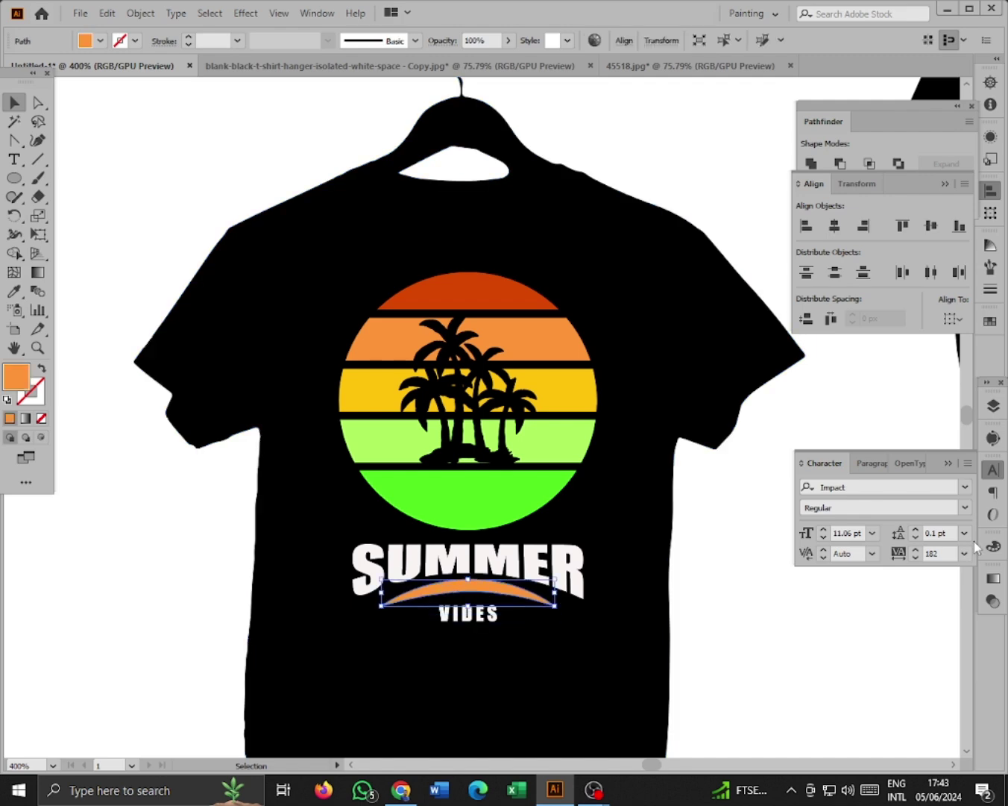
{"action": "key", "text": "Down"}
{"action": "key", "text": "Down"}
{"action": "key", "text": "Down"}
{"action": "key", "text": "Down"}
{"action": "key", "text": "Down"}
{"action": "key", "text": "Down"}
{"action": "key", "text": "Down"}
{"action": "key", "text": "Down"}
{"action": "key", "text": "Up"}
{"action": "key", "text": "Up"}
{"action": "key", "text": "Up"}
{"action": "key", "text": "Up"}
{"action": "key", "text": "Up"}
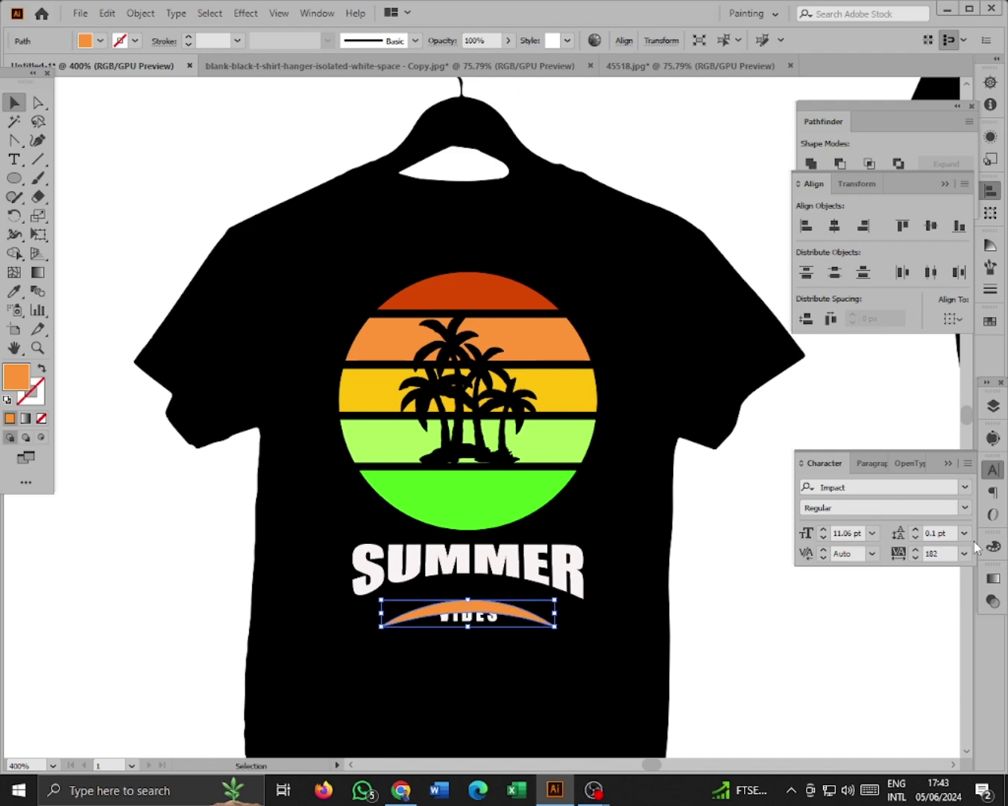
{"action": "key", "text": "Up"}
{"action": "key", "text": "Up"}
{"action": "key", "text": "Up"}
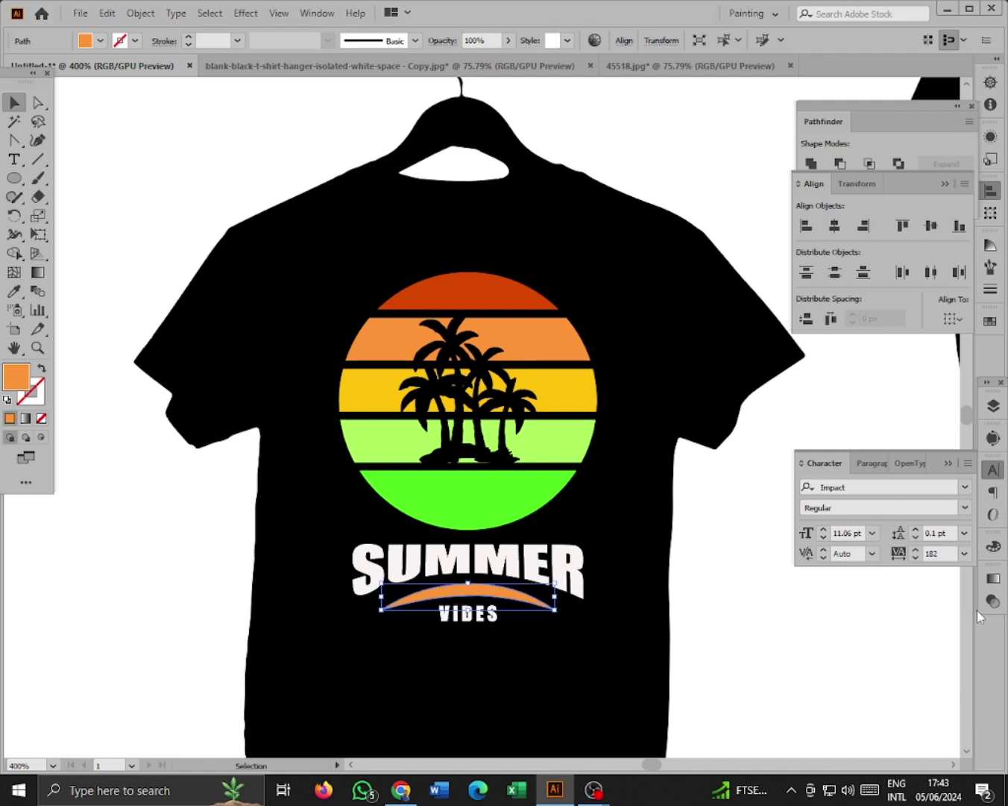
{"action": "left_click", "coordinate": [750, 609]}
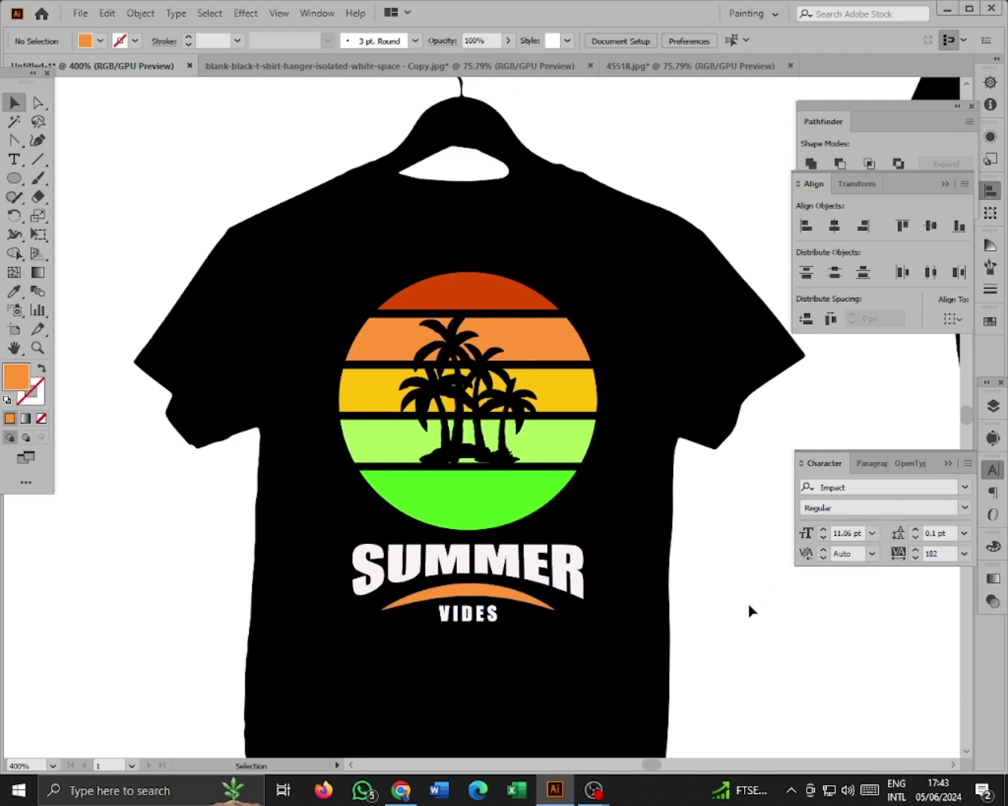
- Recolour the arched shape with the Eyedropper, sampling the light green of the sunset's fourth stripe
{"action": "left_click", "coordinate": [500, 596]}
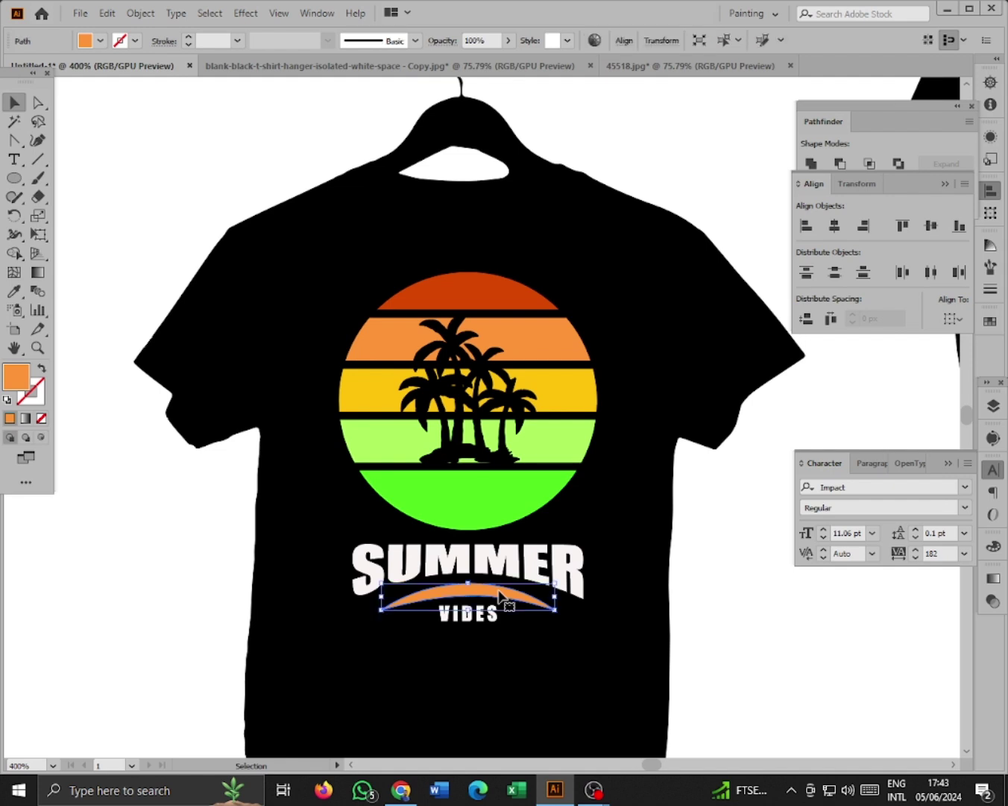
{"action": "left_click", "coordinate": [550, 449]}
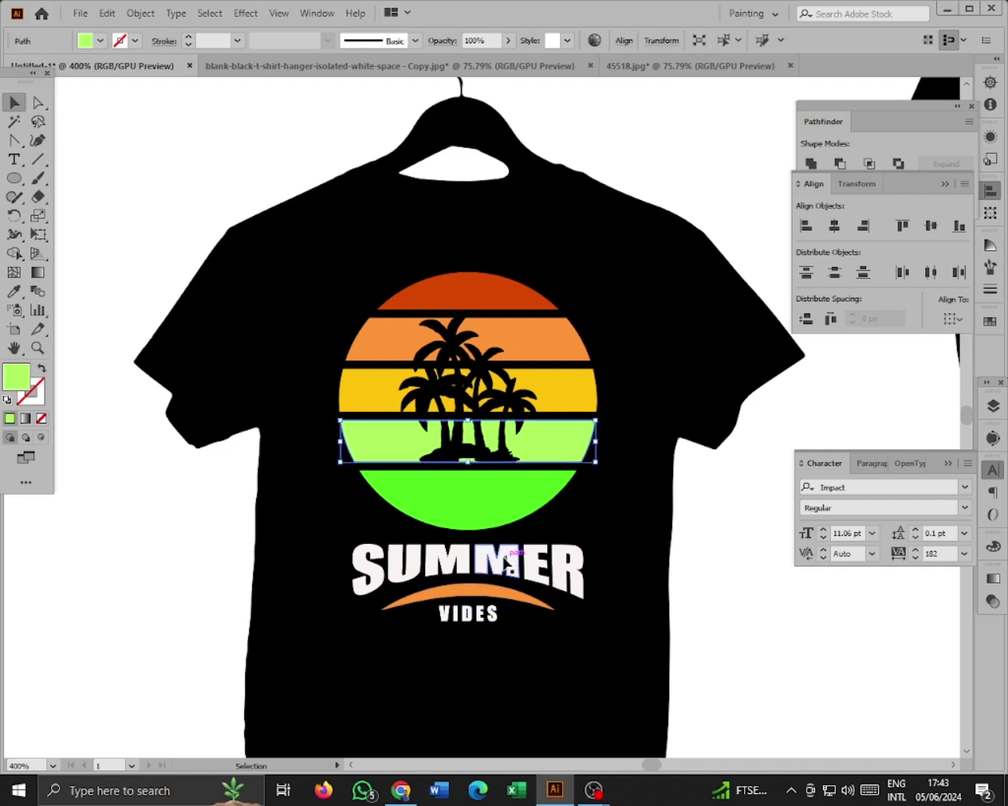
{"action": "left_click", "coordinate": [481, 594]}
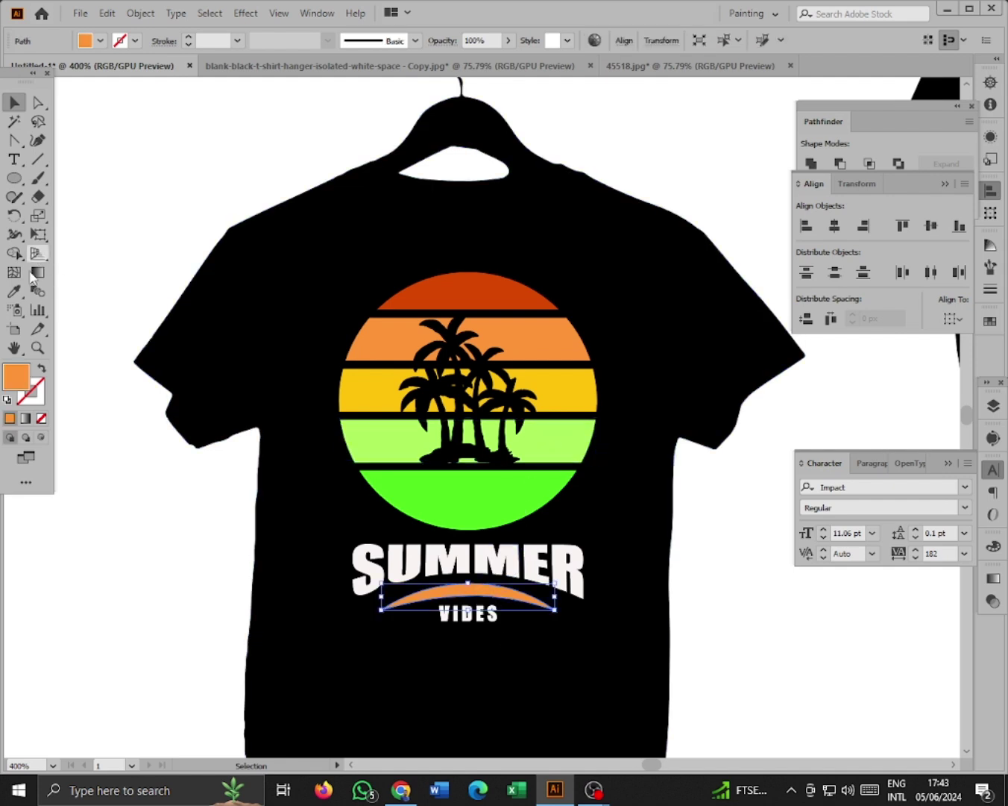
{"action": "left_click", "coordinate": [13, 291]}
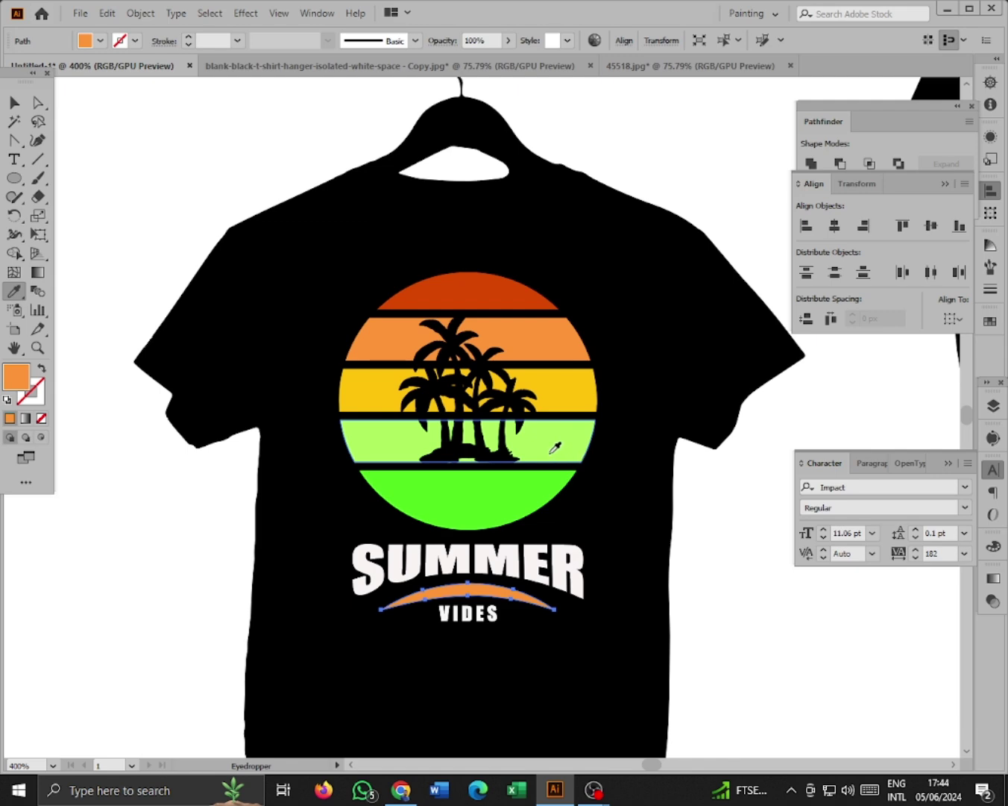
{"action": "left_click", "coordinate": [514, 488]}
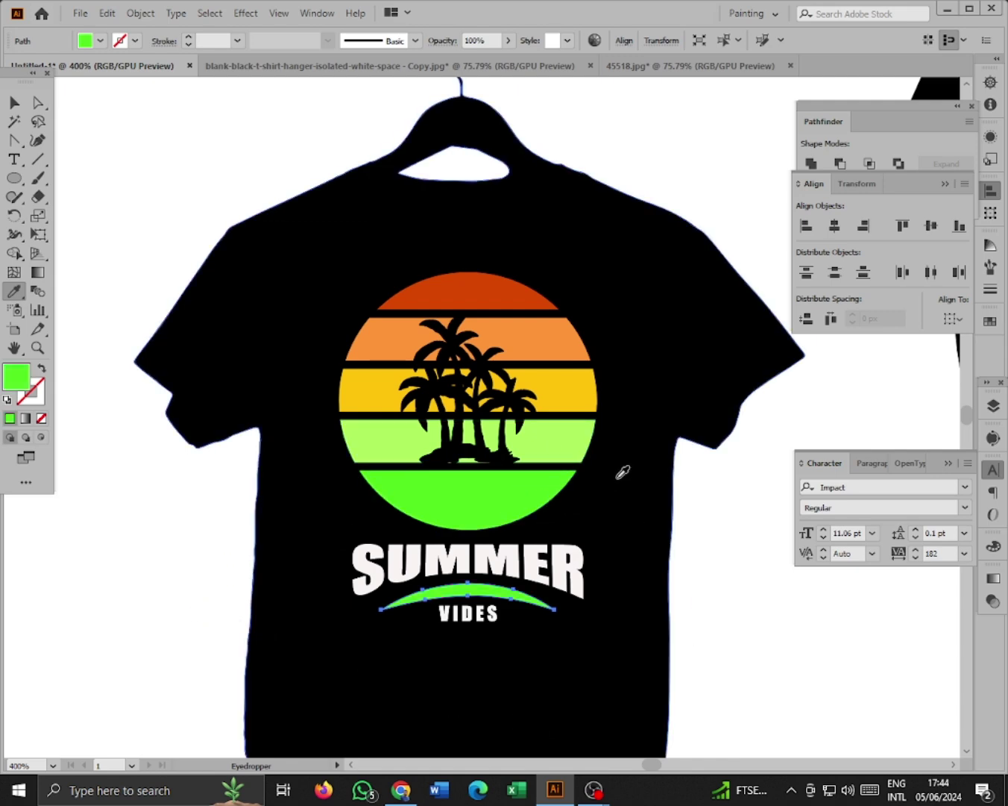
{"action": "left_click", "coordinate": [555, 430]}
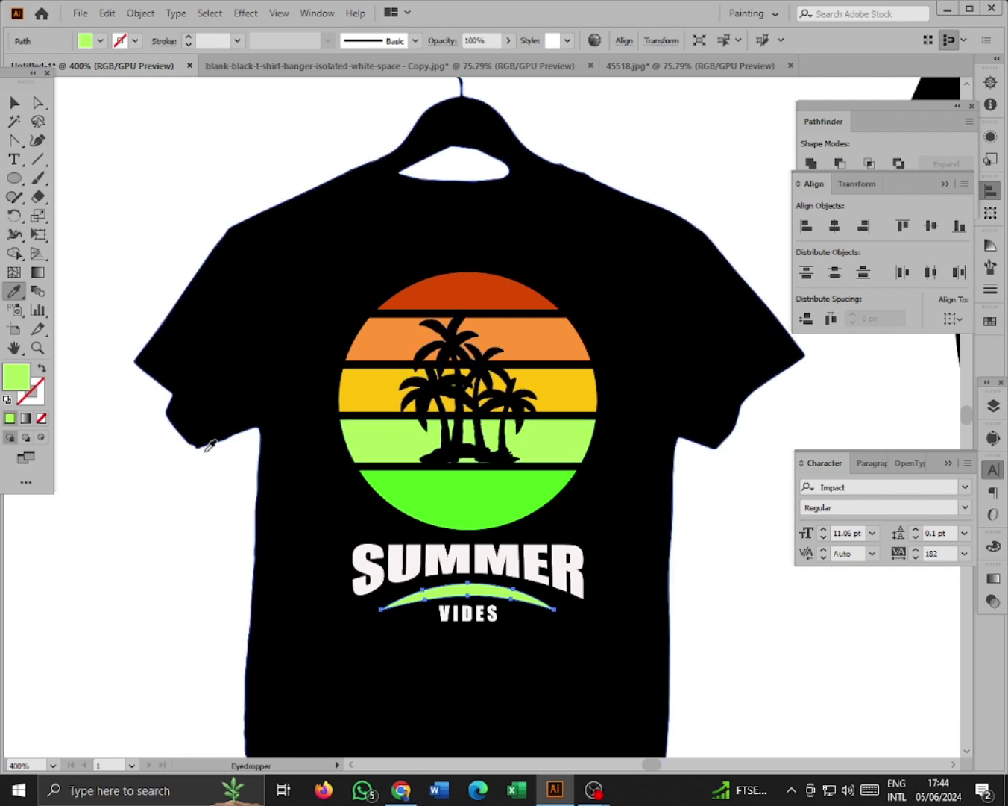
{"action": "left_click", "coordinate": [14, 102]}
{"action": "left_click", "coordinate": [117, 177]}
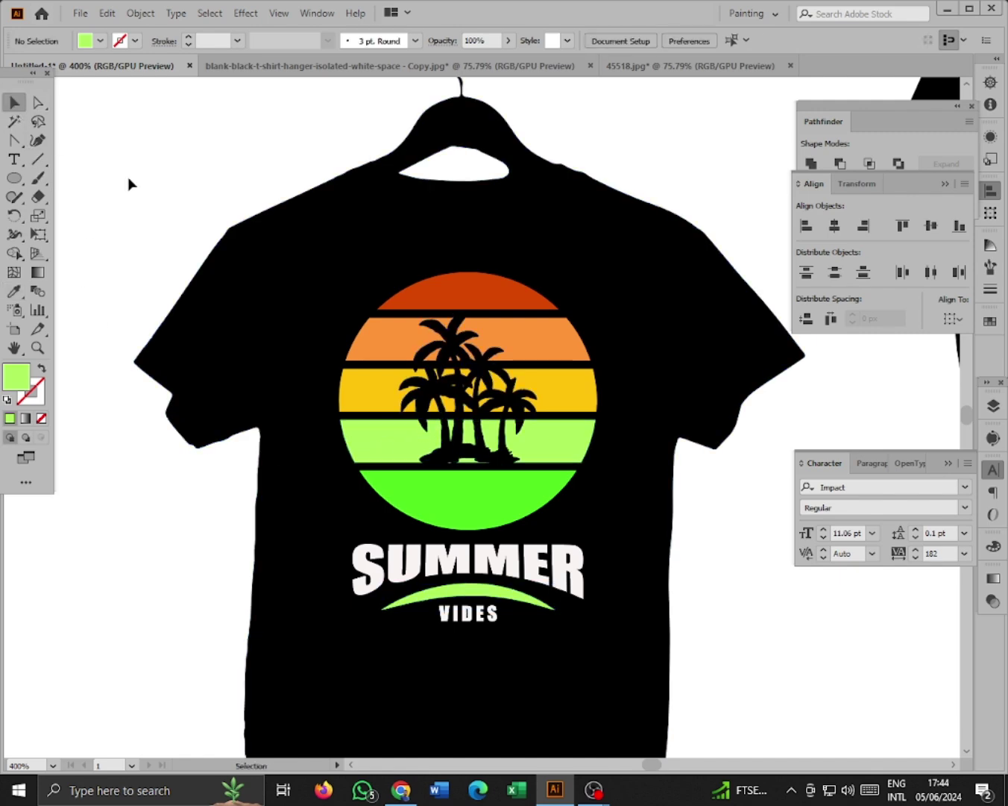